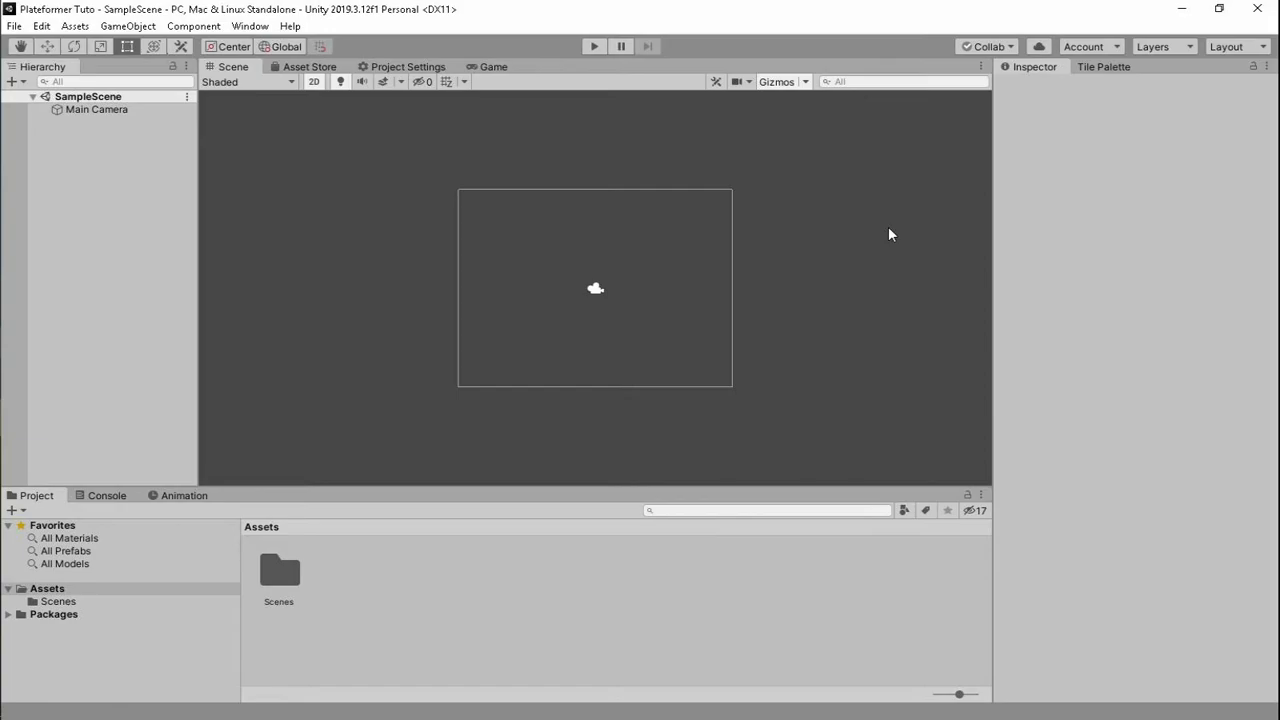
- Create a new folder named Sprites in Assets
click(888, 227)
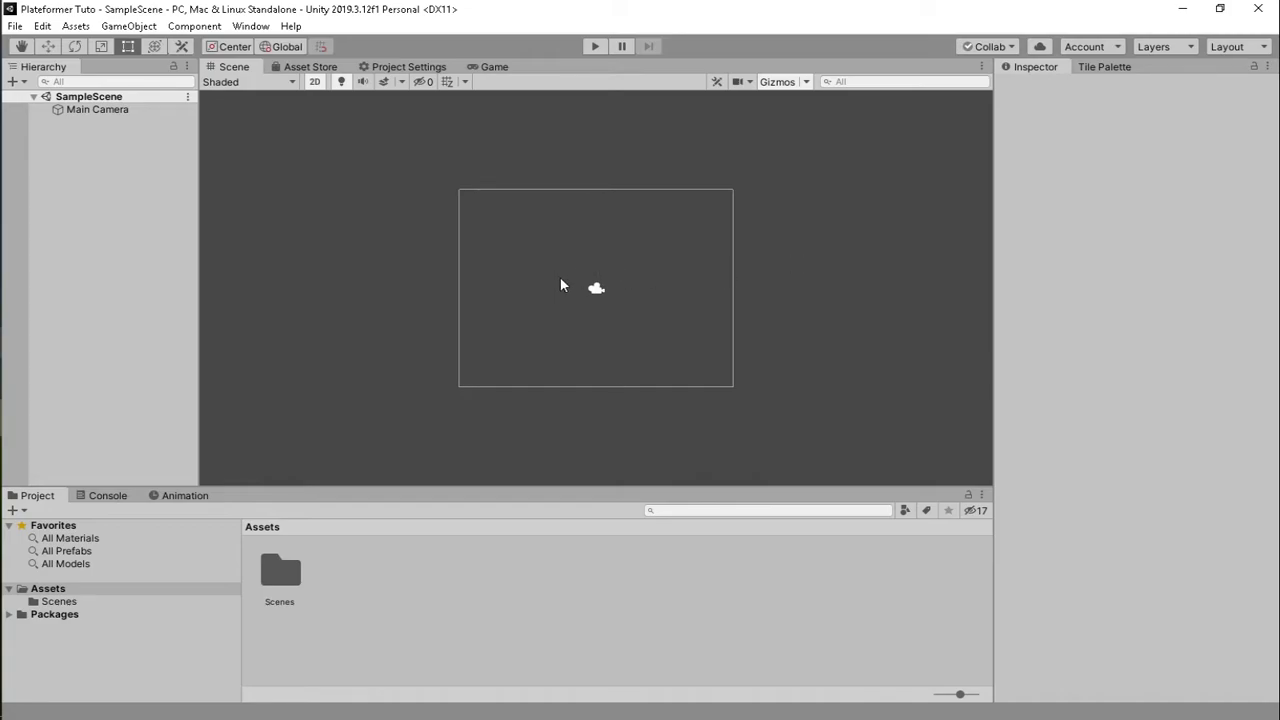
mouse_move(604, 289)
middle_down()
mouse_move(536, 277)
mouse_move(608, 303)
mouse_move(614, 277)
middle_up()
right_click(383, 578)
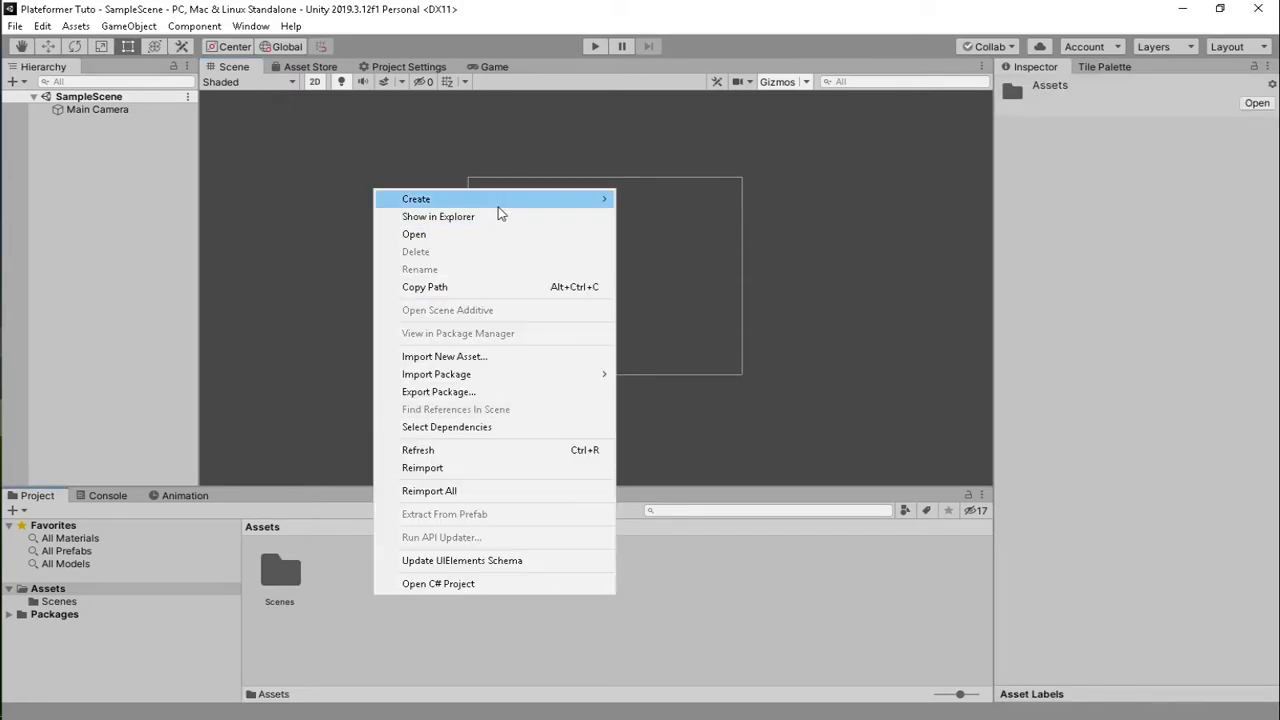
mouse_move(500, 199)
click(720, 52)
text(Sprites)
key(Return)
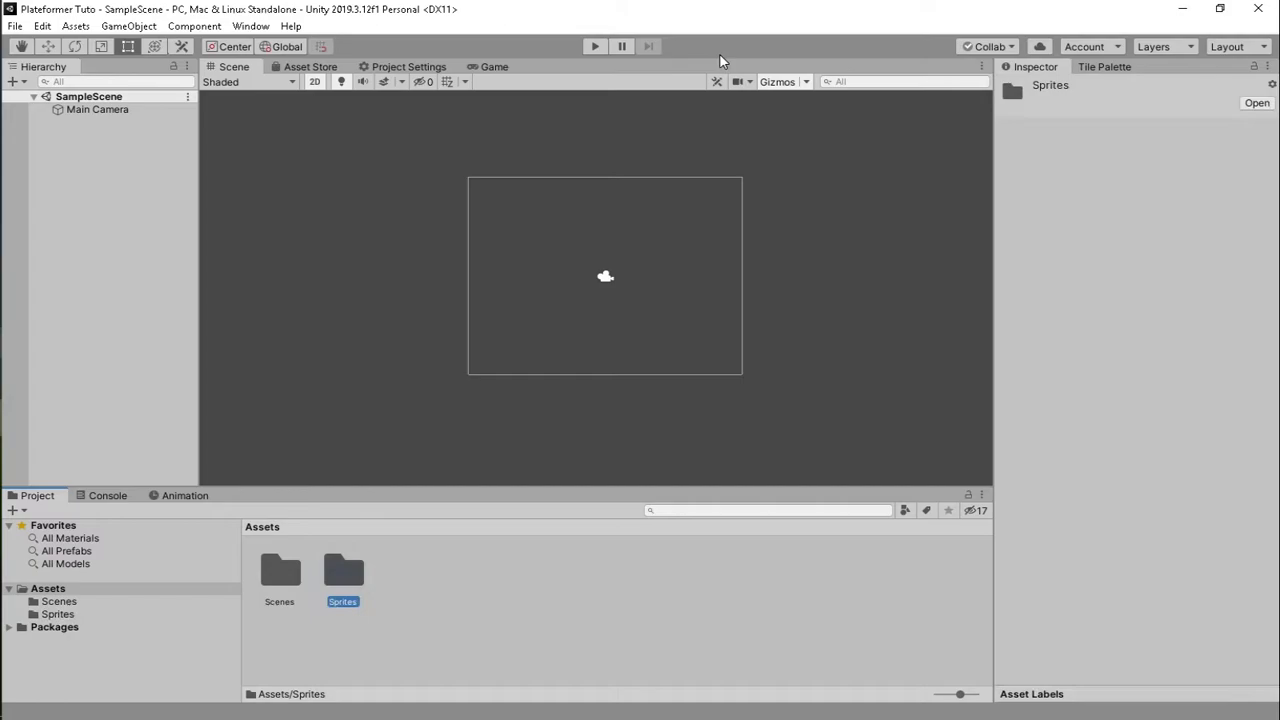
- Add a second Assets folder named Scripts, then select the two new folders
right_click(443, 573)
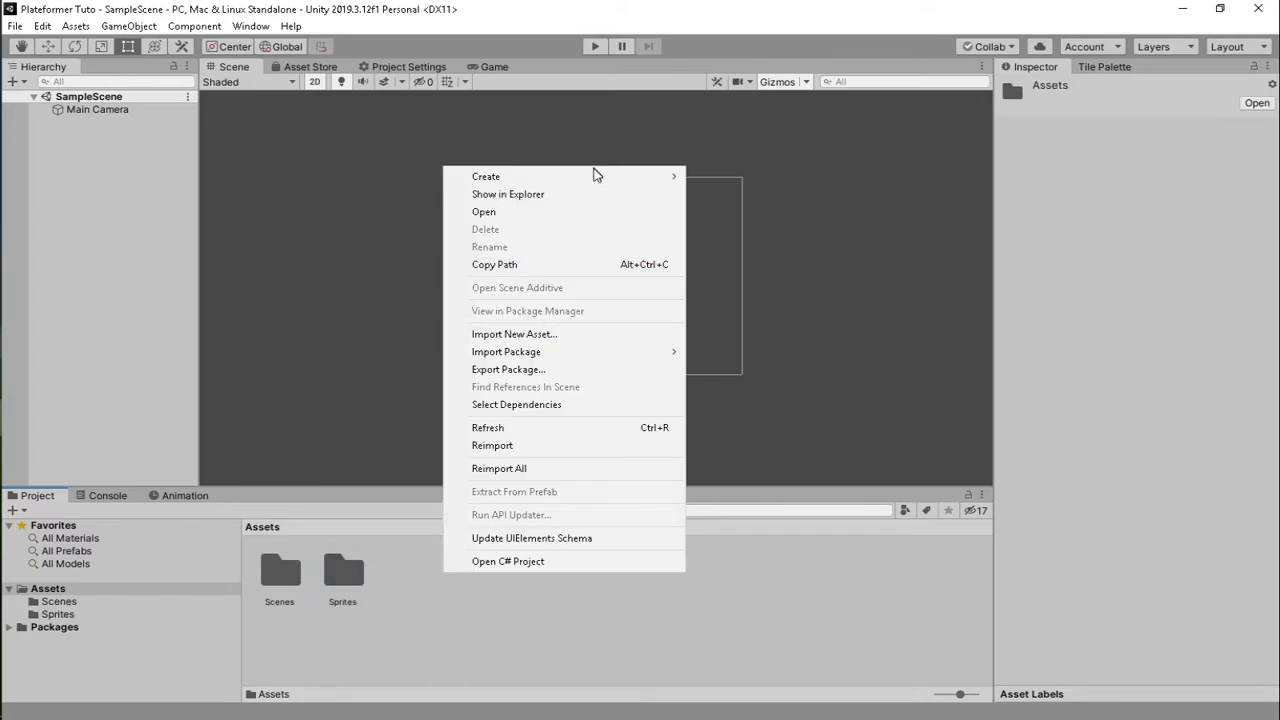
mouse_move(594, 178)
click(778, 49)
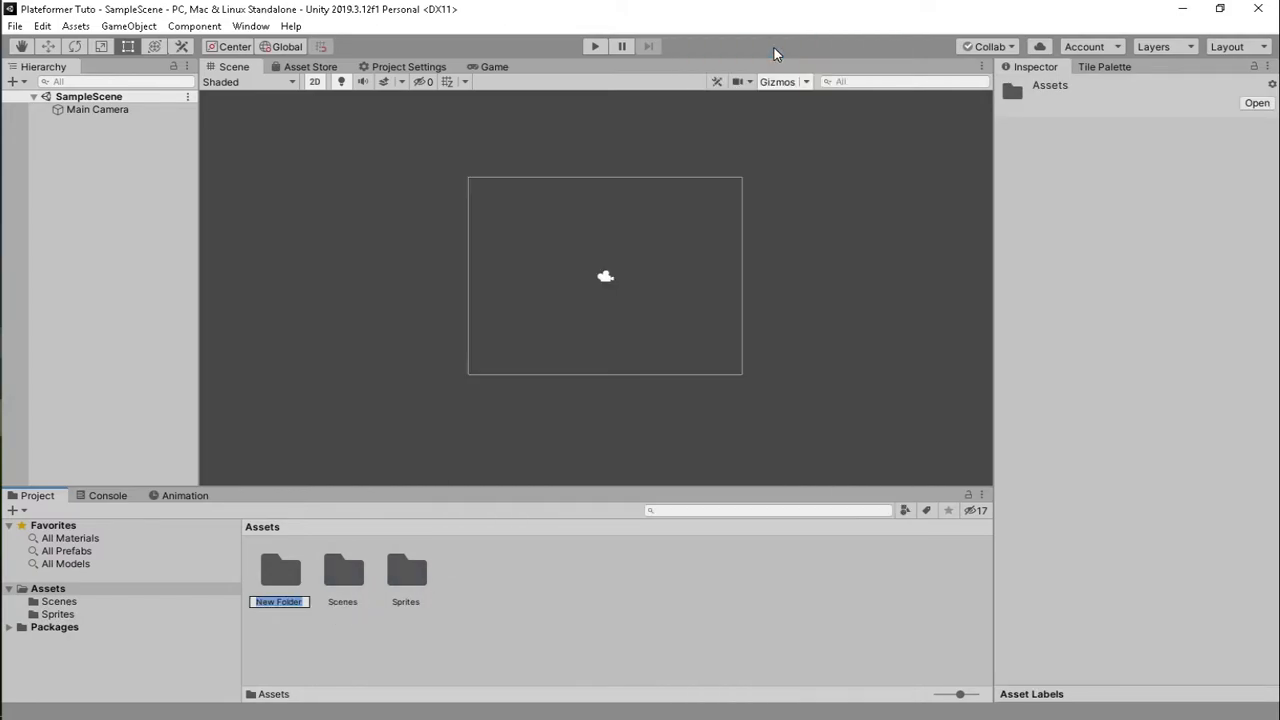
text(Scripts)
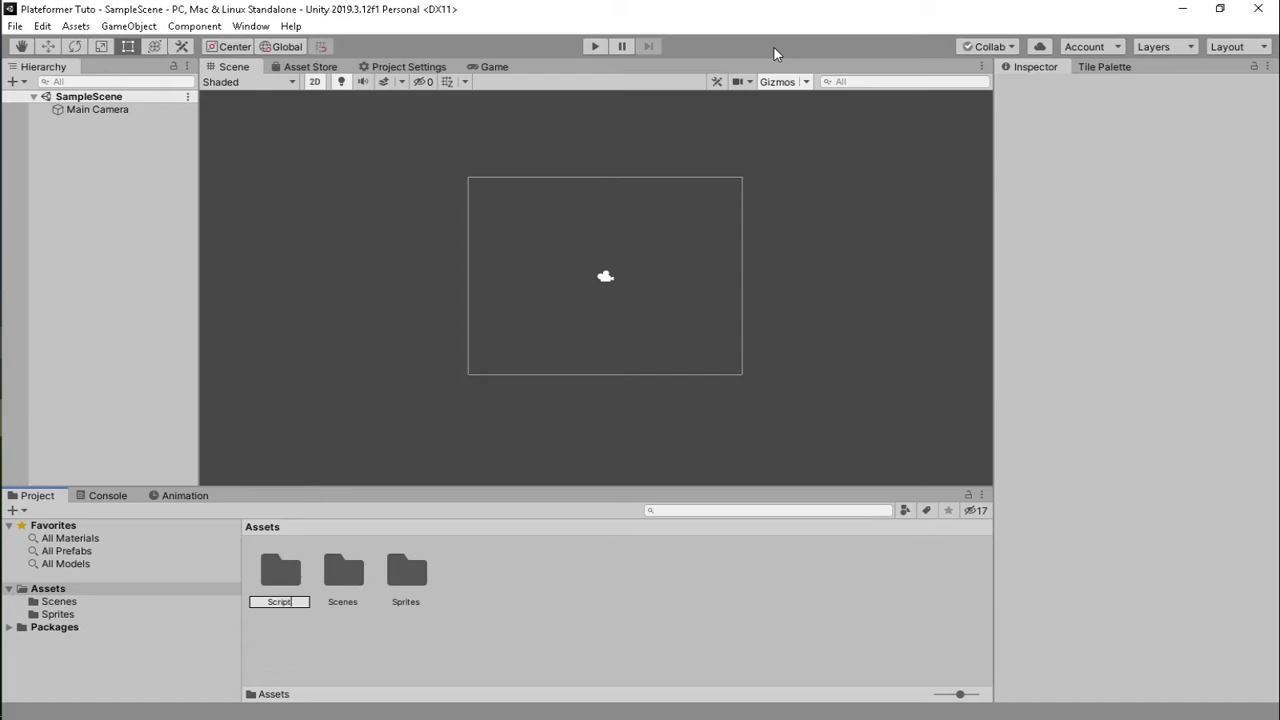
key(Return)
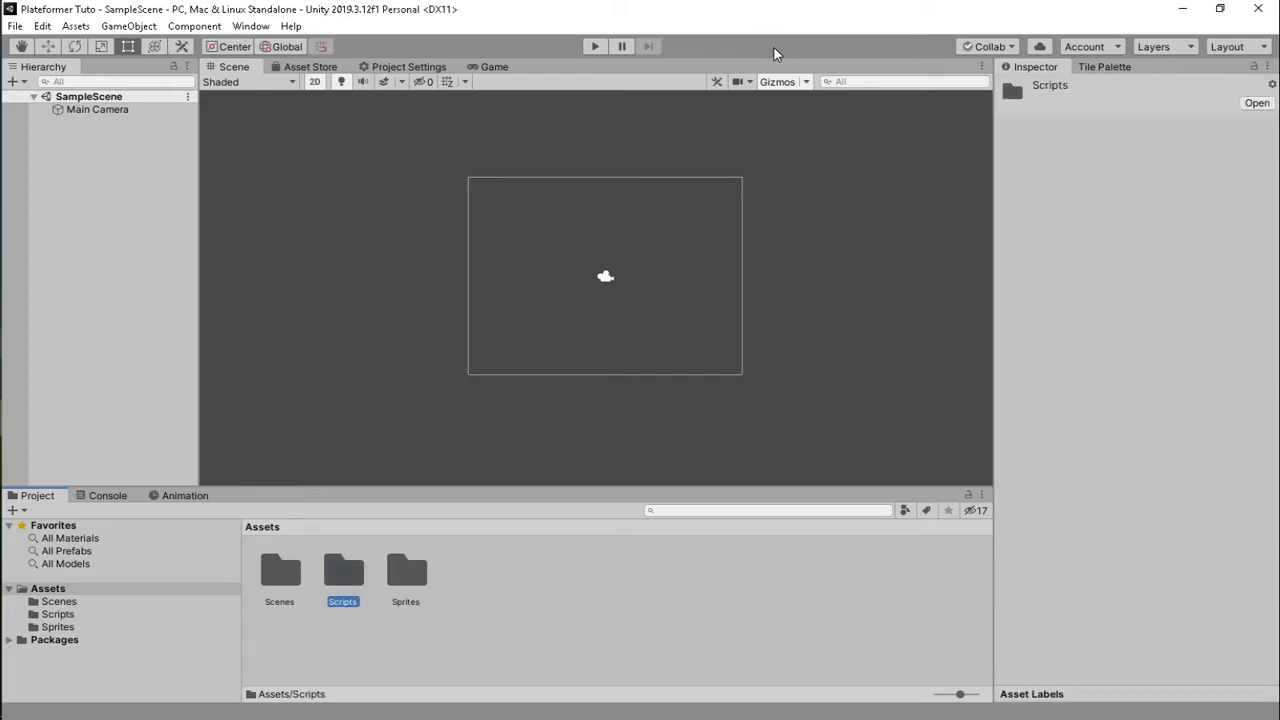
click(416, 561)
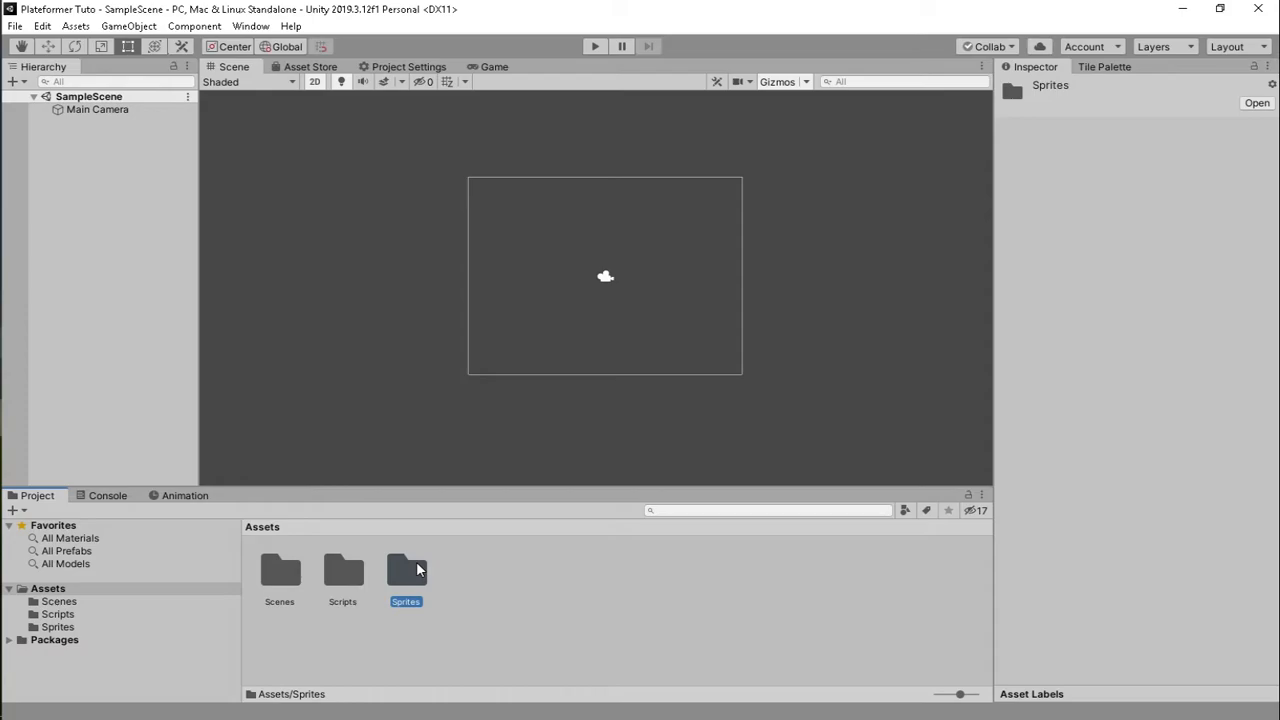
click(346, 593)
- Create a Square sprite inside the Sprites folder and drop it into the scene
double_click(408, 576)
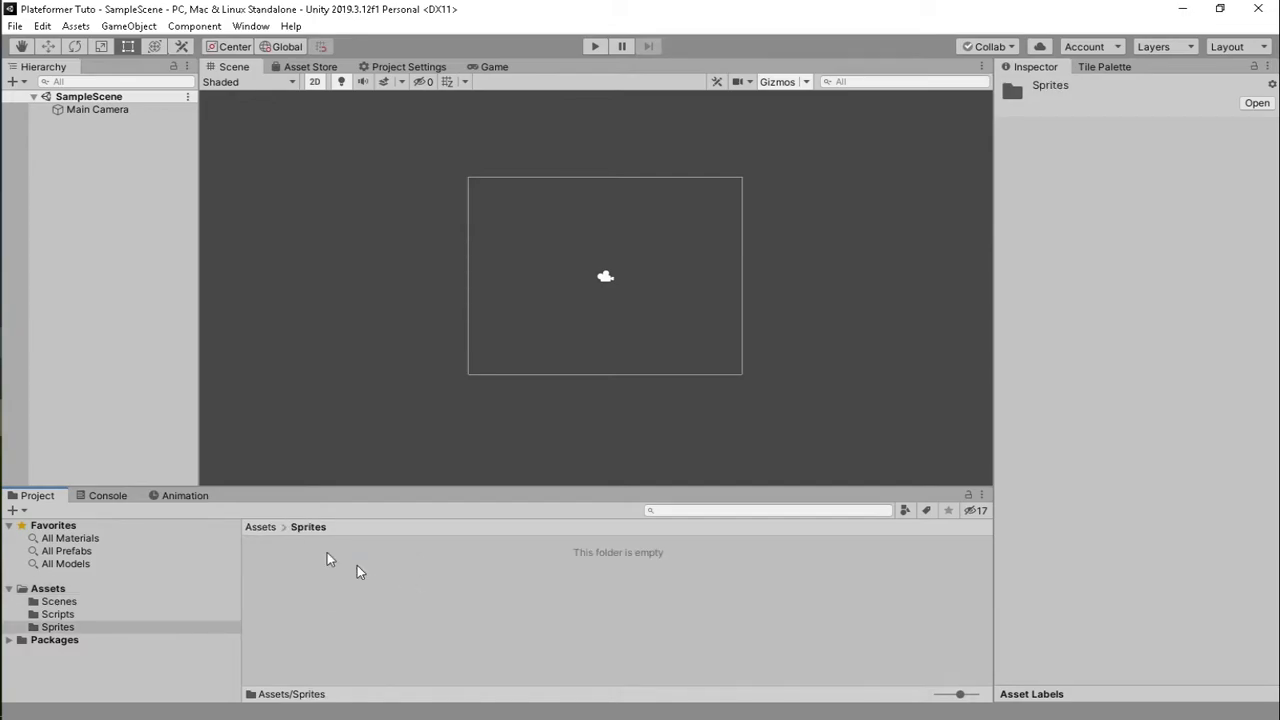
right_click(321, 596)
mouse_move(410, 200)
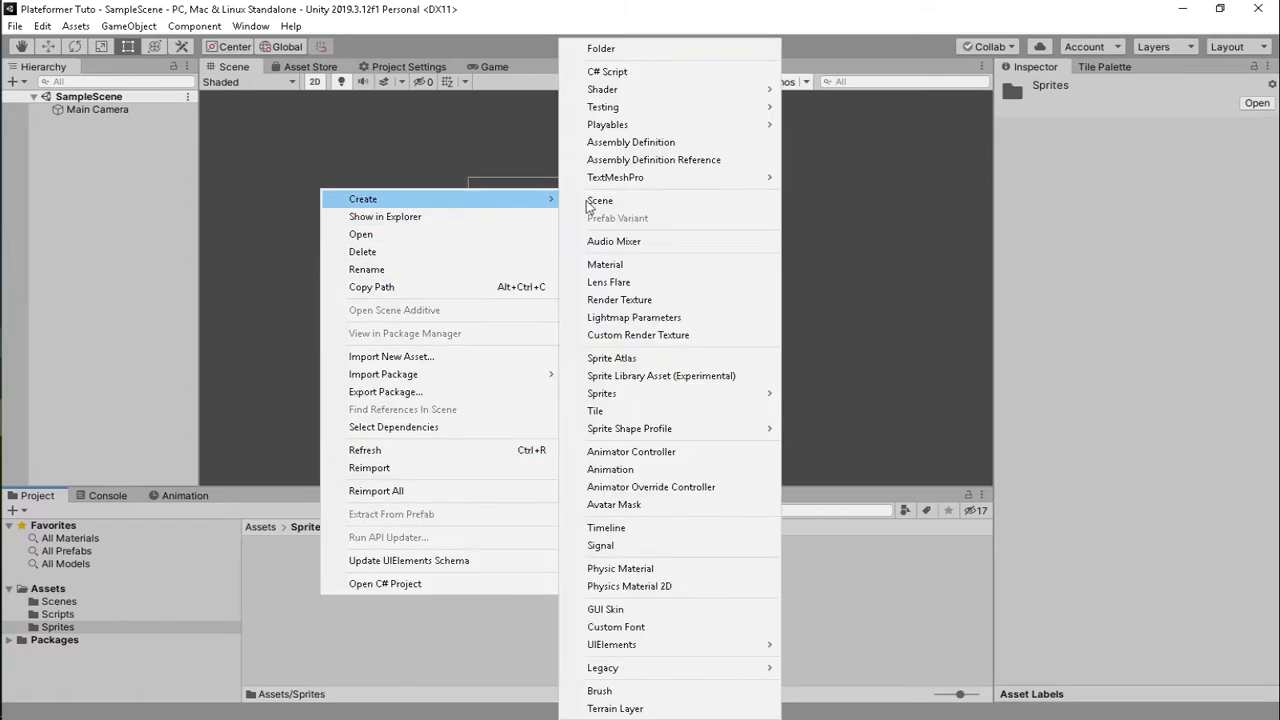
mouse_move(731, 394)
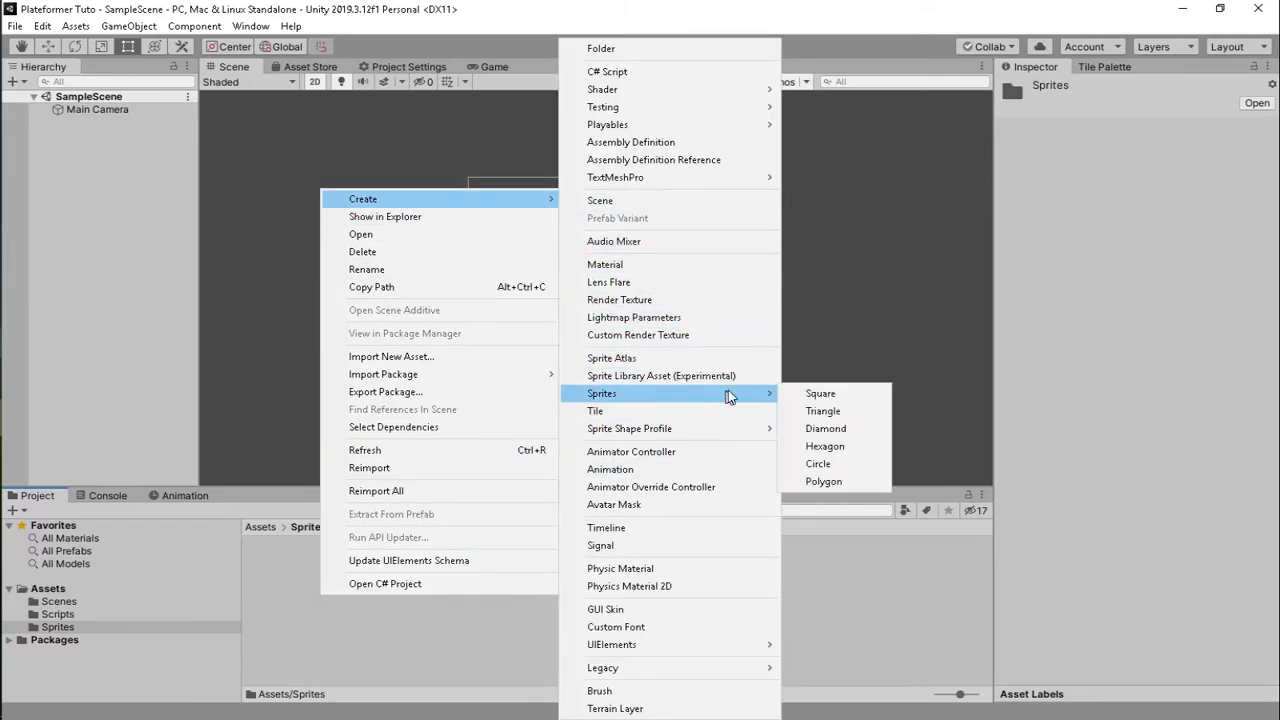
click(785, 395)
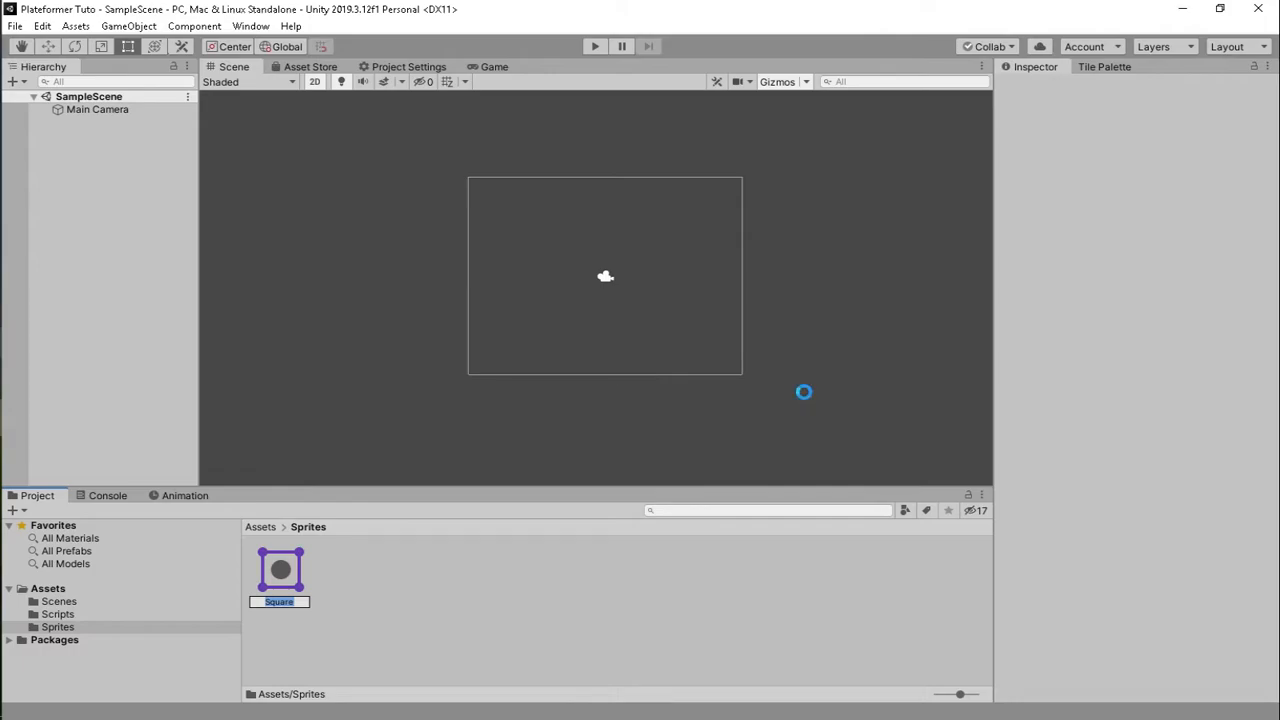
key(Return)
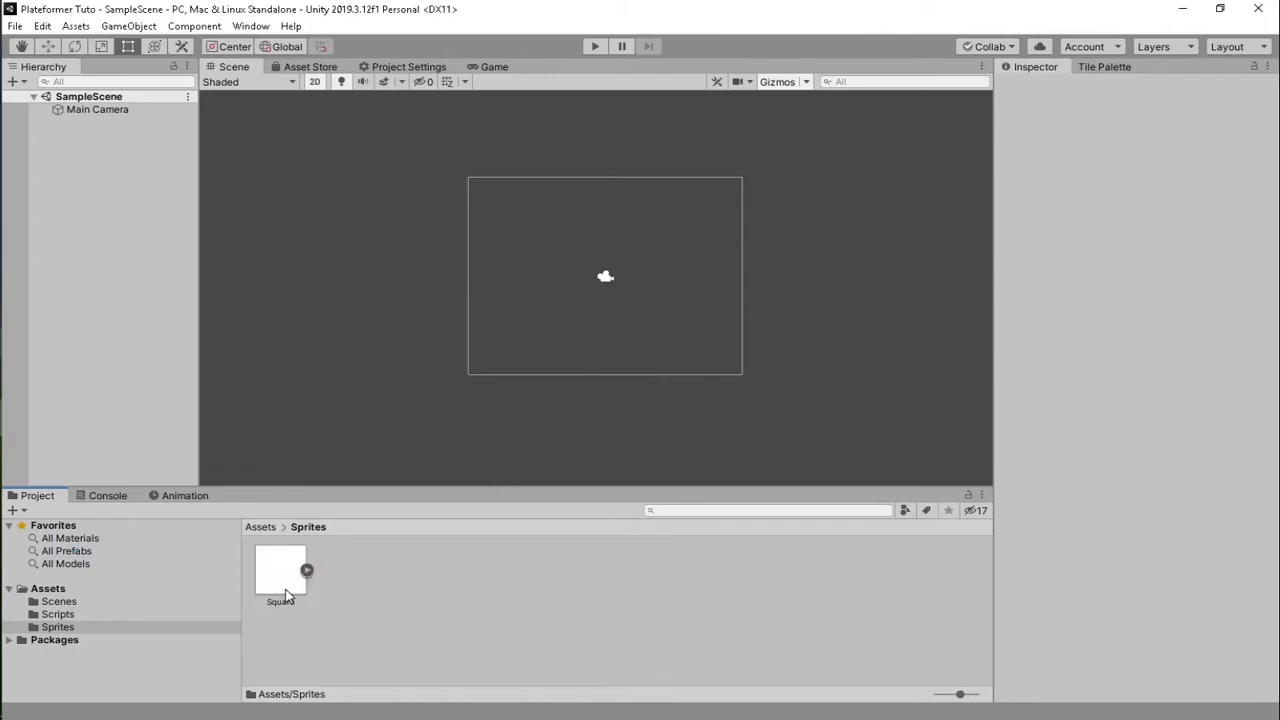
drag(285, 596, 657, 322)
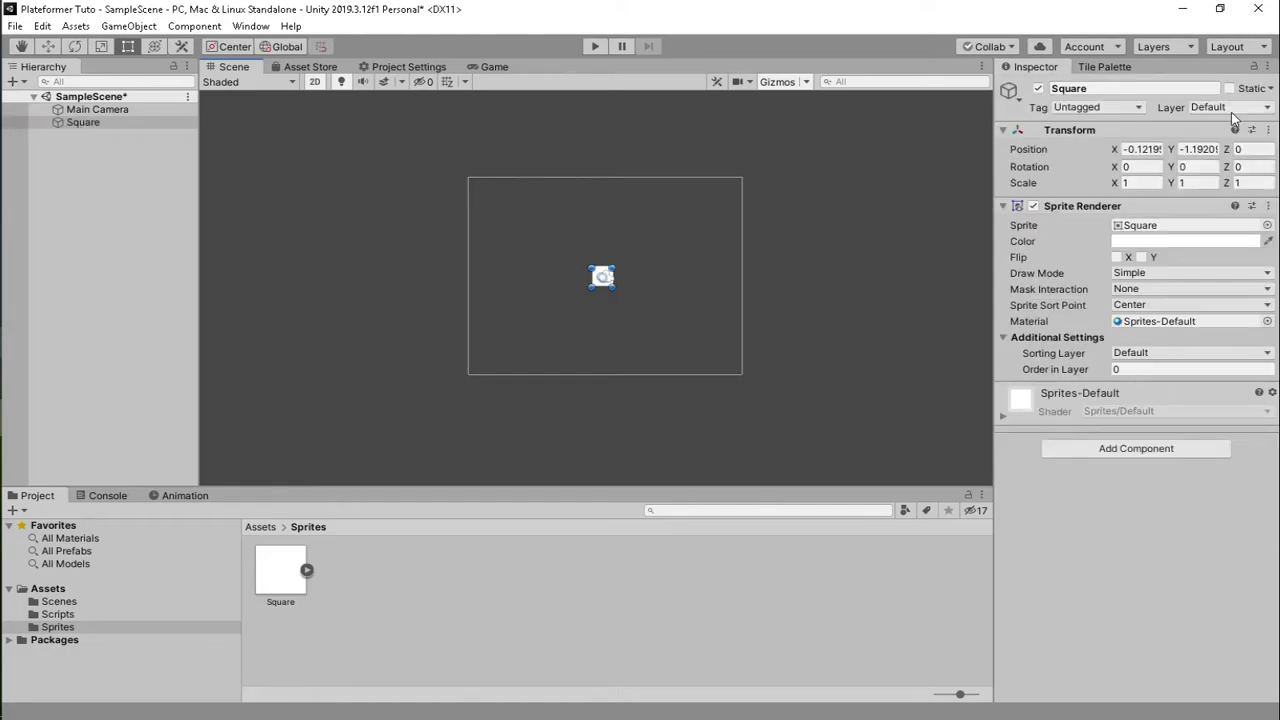
- Reset the square's Transform to 0,0,0 and rename the object Joueur
click(1268, 130)
click(1130, 143)
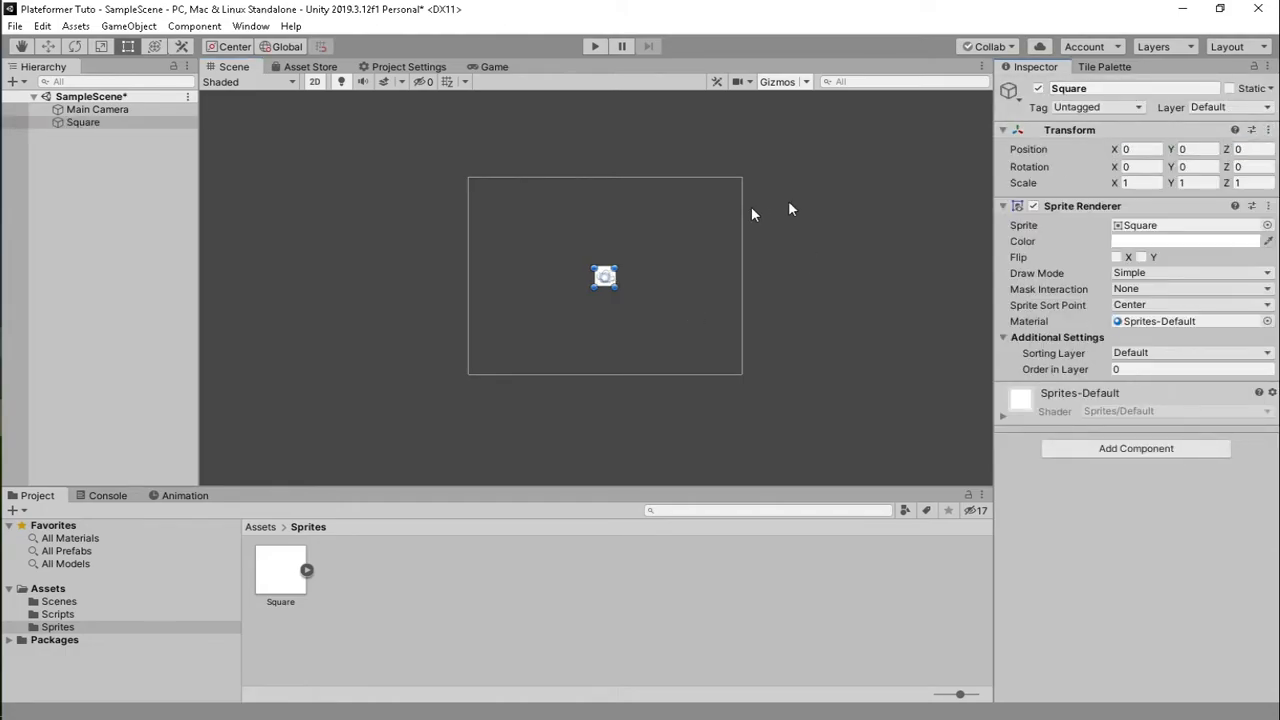
click(1100, 88)
text(P)
key(BackSpace)
text(Jo)
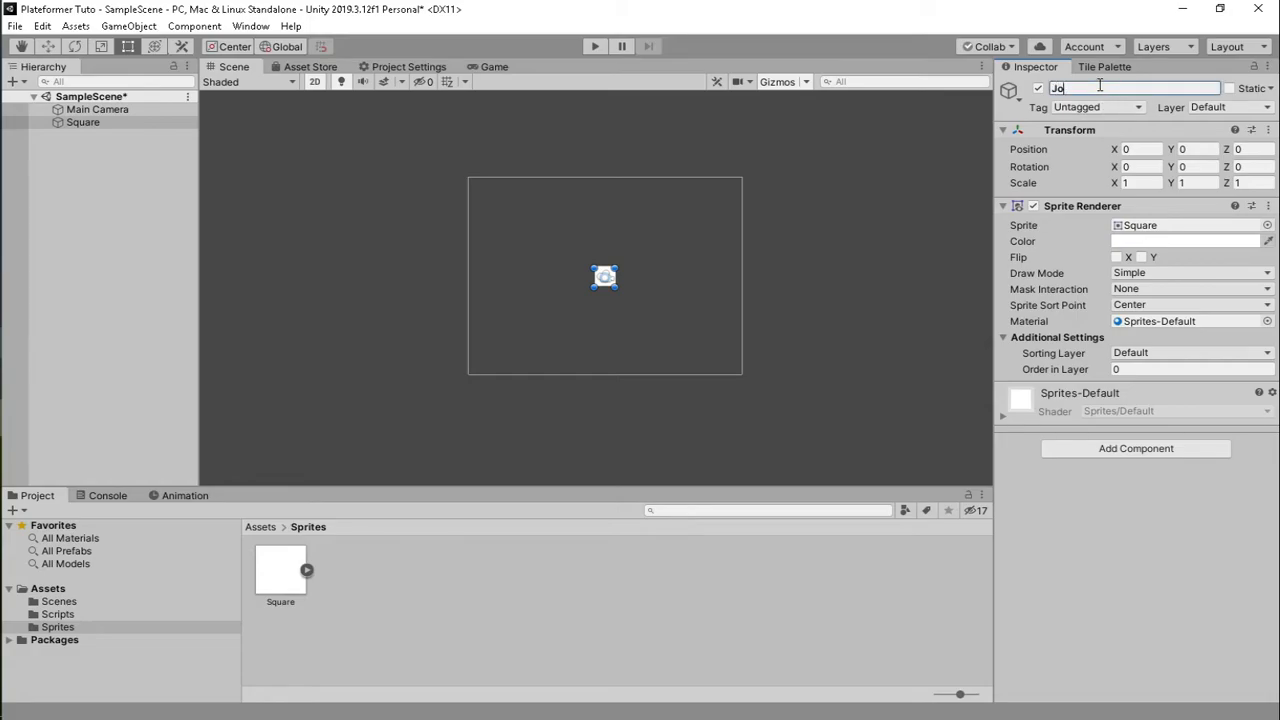
text(ueur)
key(Return)
click(1166, 249)
key(Escape)
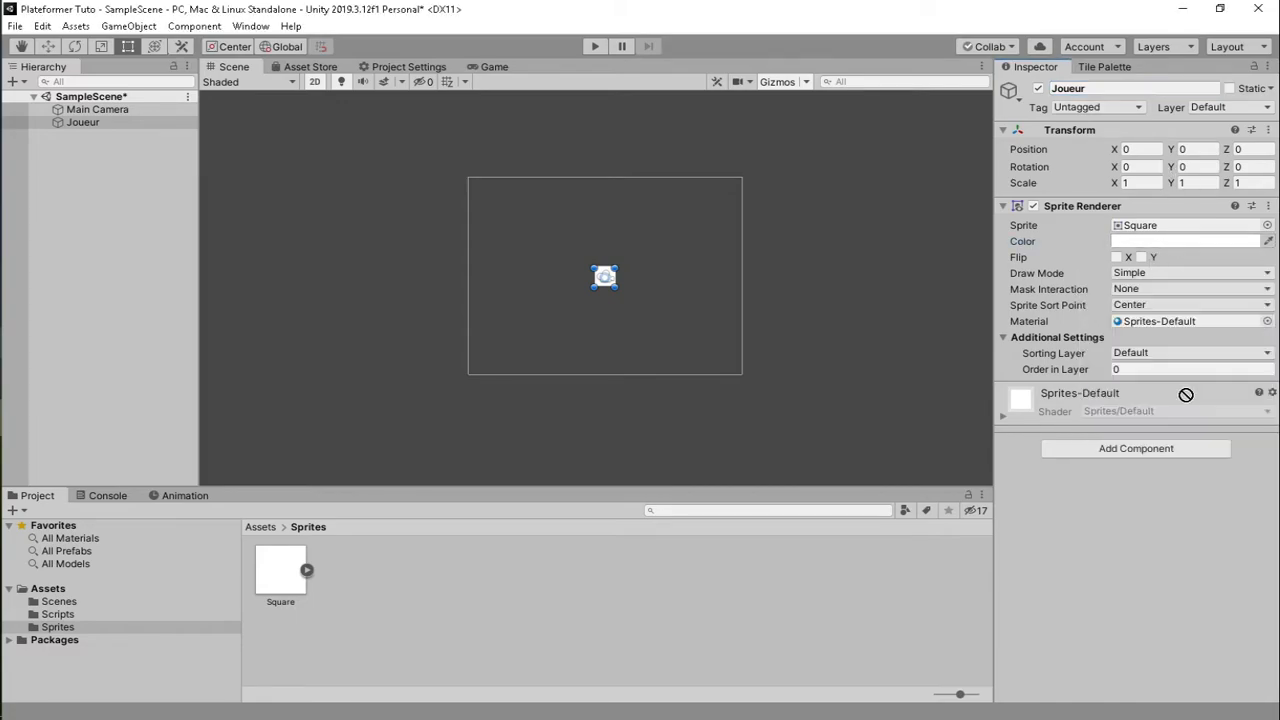
- Set Joueur's Sprite Renderer colour to light cyan 79EEF3
click(1141, 242)
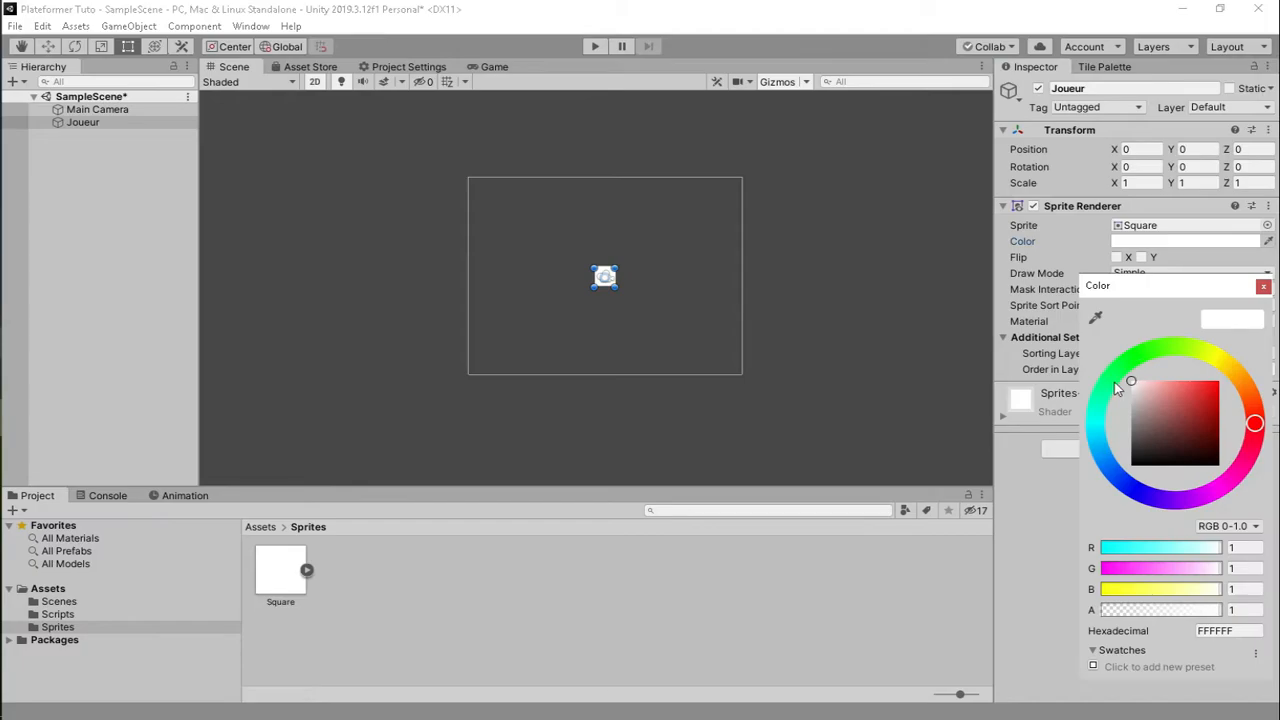
key(Escape)
click(1136, 252)
click(1097, 422)
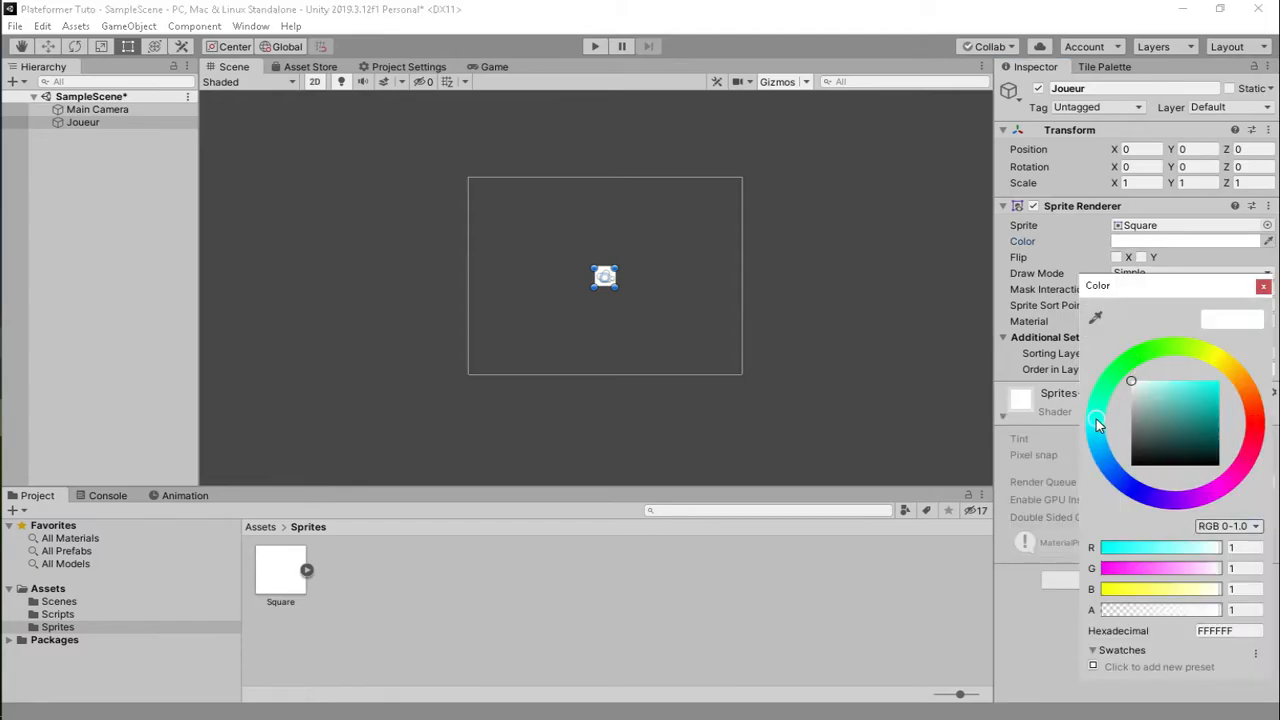
drag(1205, 412, 1178, 391)
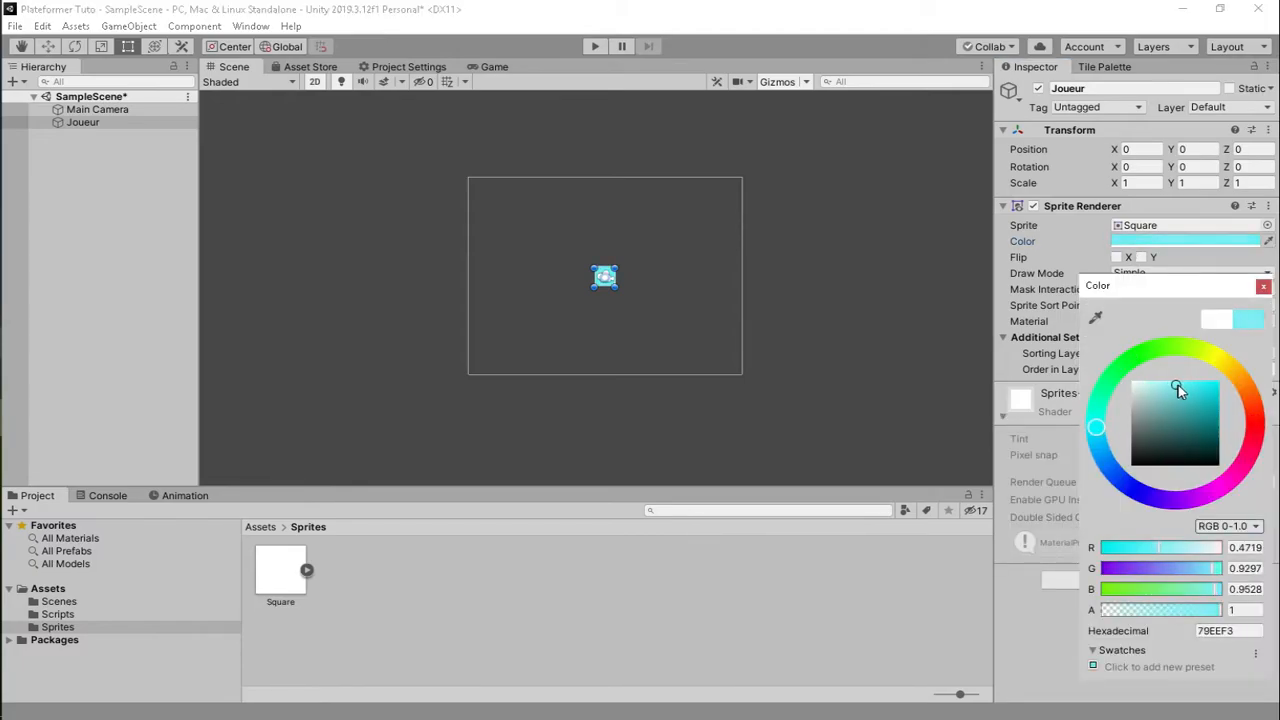
click(1263, 287)
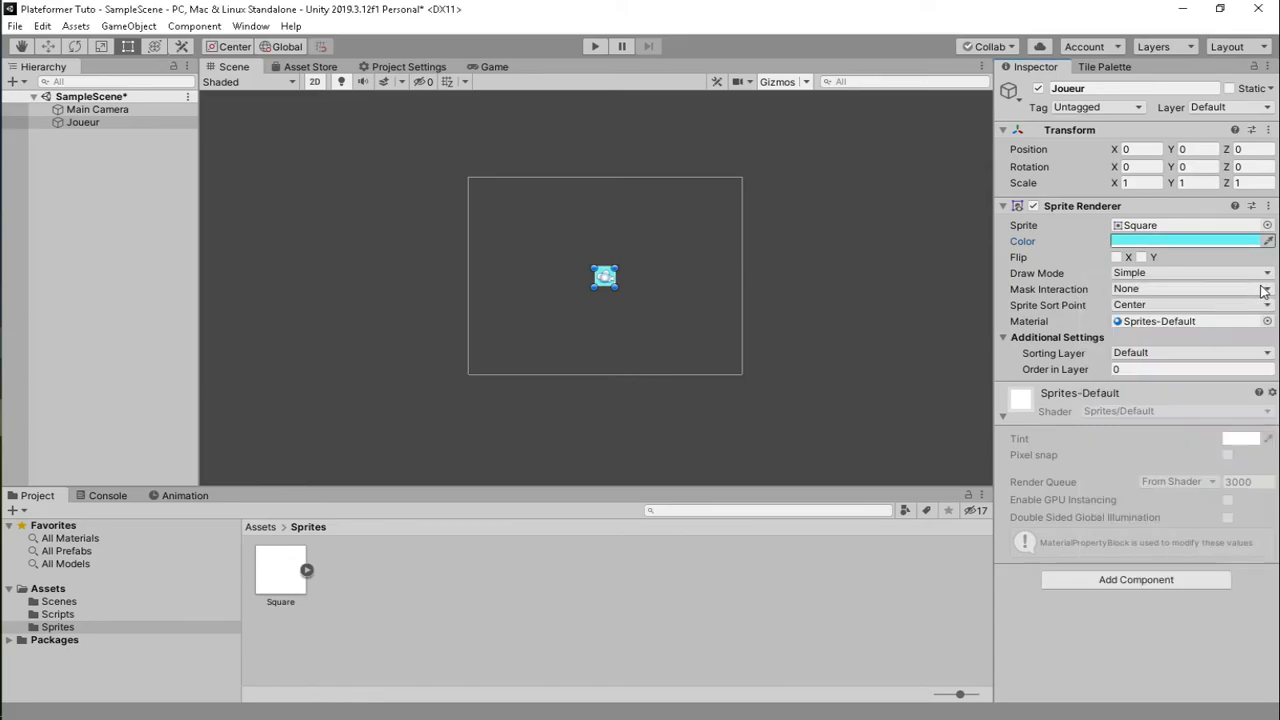
- Add Rigidbody 2D and Box Collider 2D components to Joueur
click(1100, 577)
text(Rigi)
key(Down)
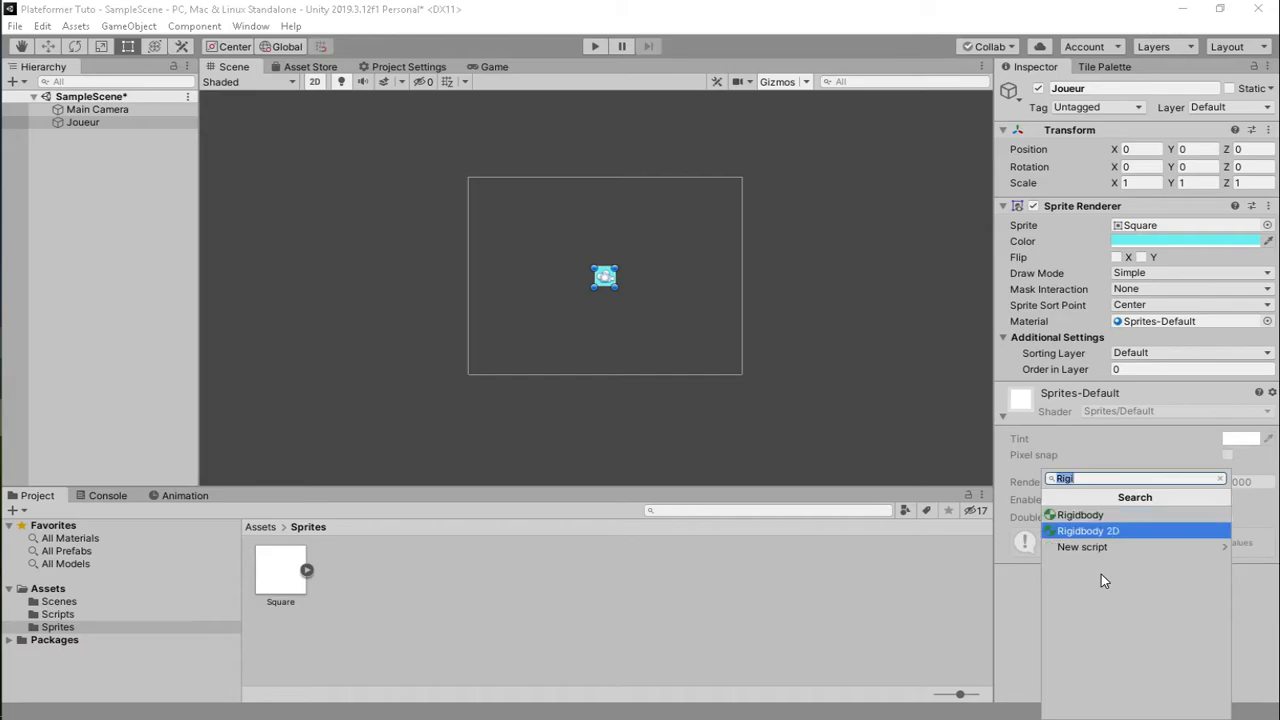
click(1130, 531)
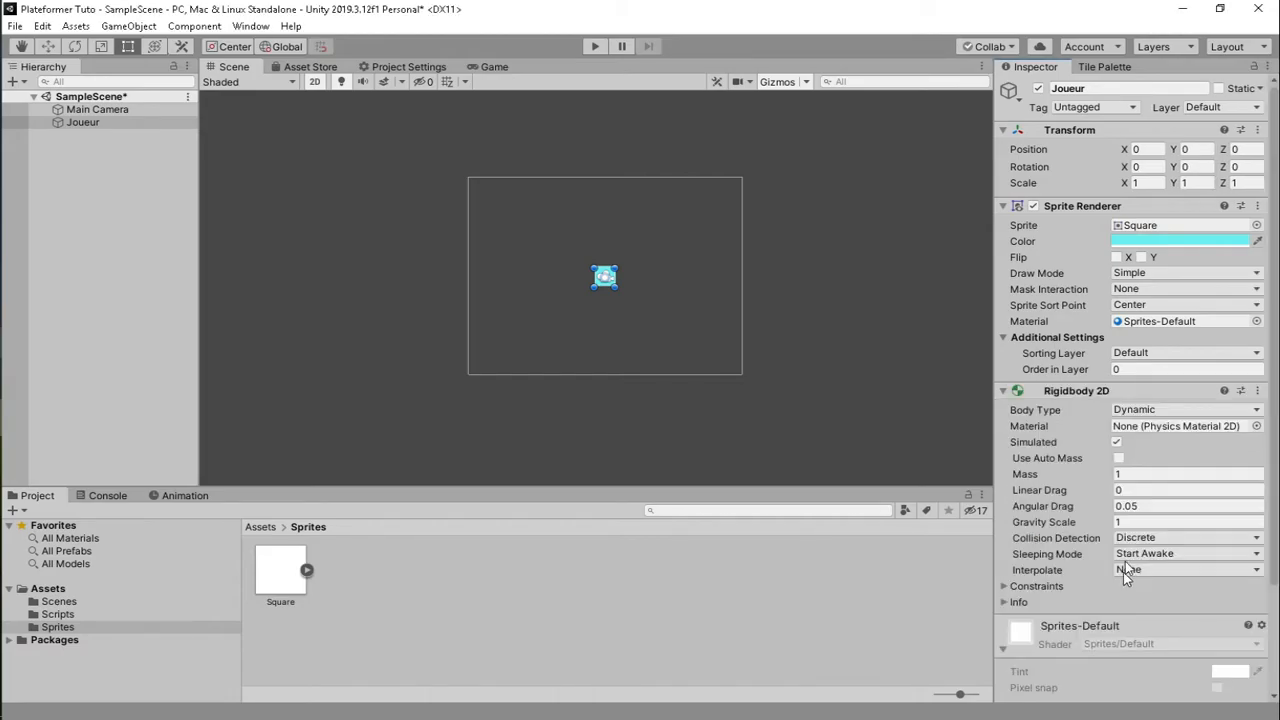
scroll(1119, 589, down, 3)
click(1101, 684)
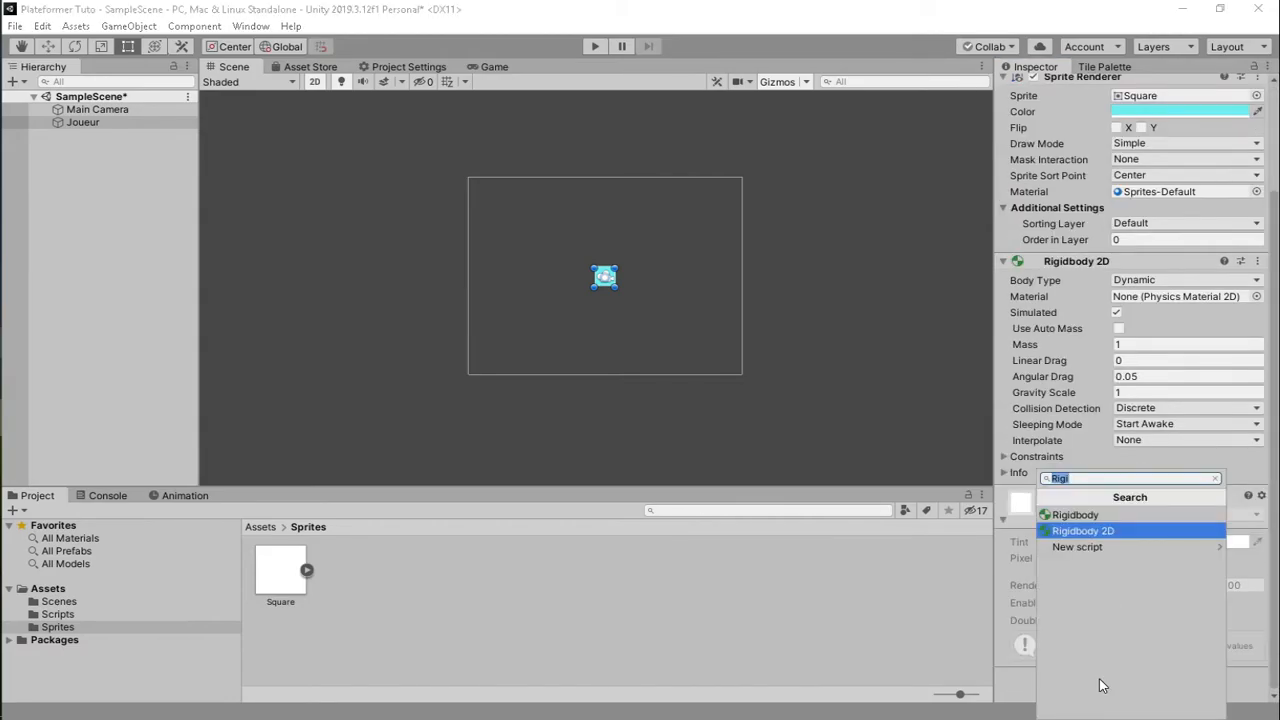
text(Bo)
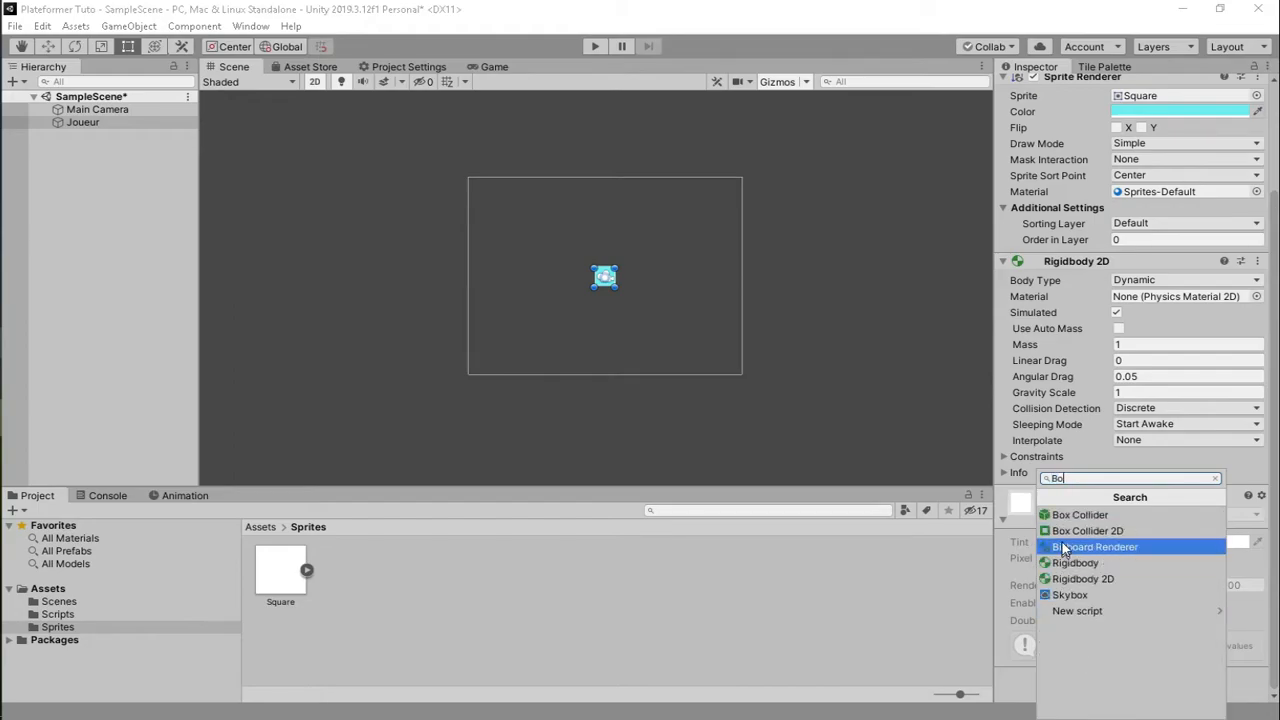
click(1068, 536)
scroll(1062, 529, down, 6)
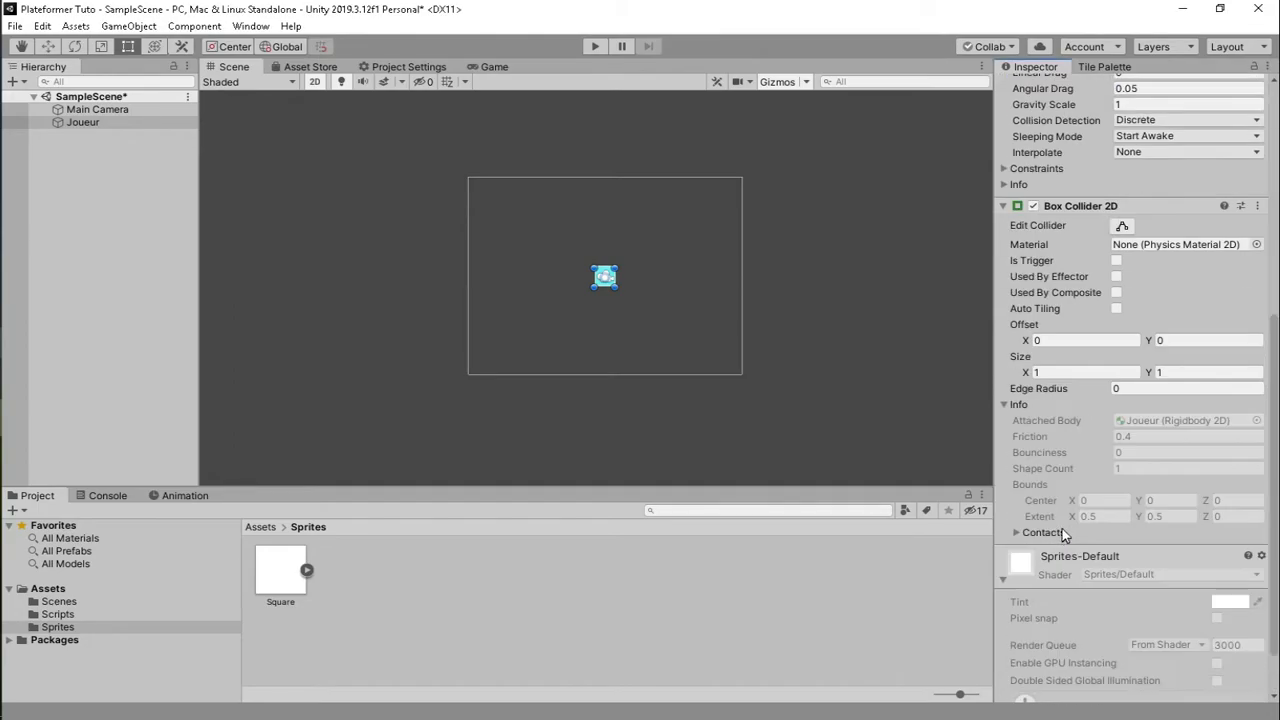
scroll(1008, 520, up, 8)
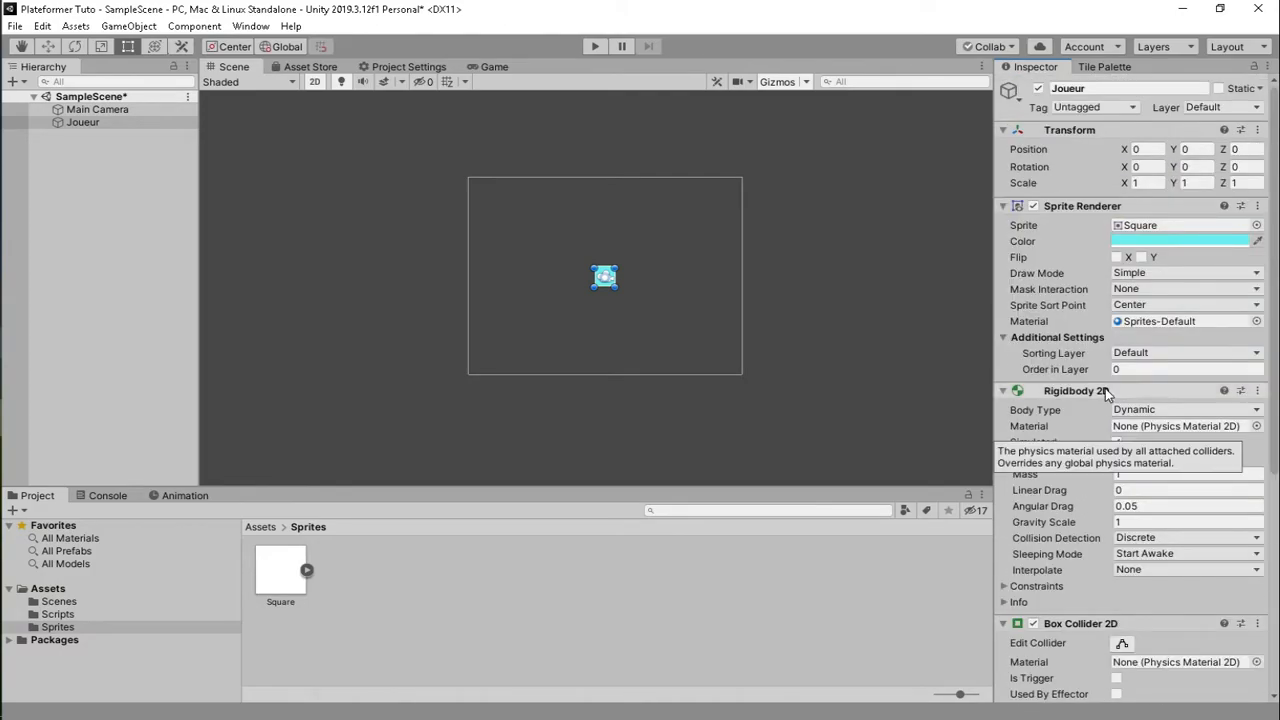
scroll(1103, 400, down, 7)
scroll(530, 323, up, 1)
scroll(542, 339, down, 1)
- Place a wide Square platform with a Box Collider 2D below Joueur, and parent Main Camera to Joueur
middle_drag(682, 325, 643, 339)
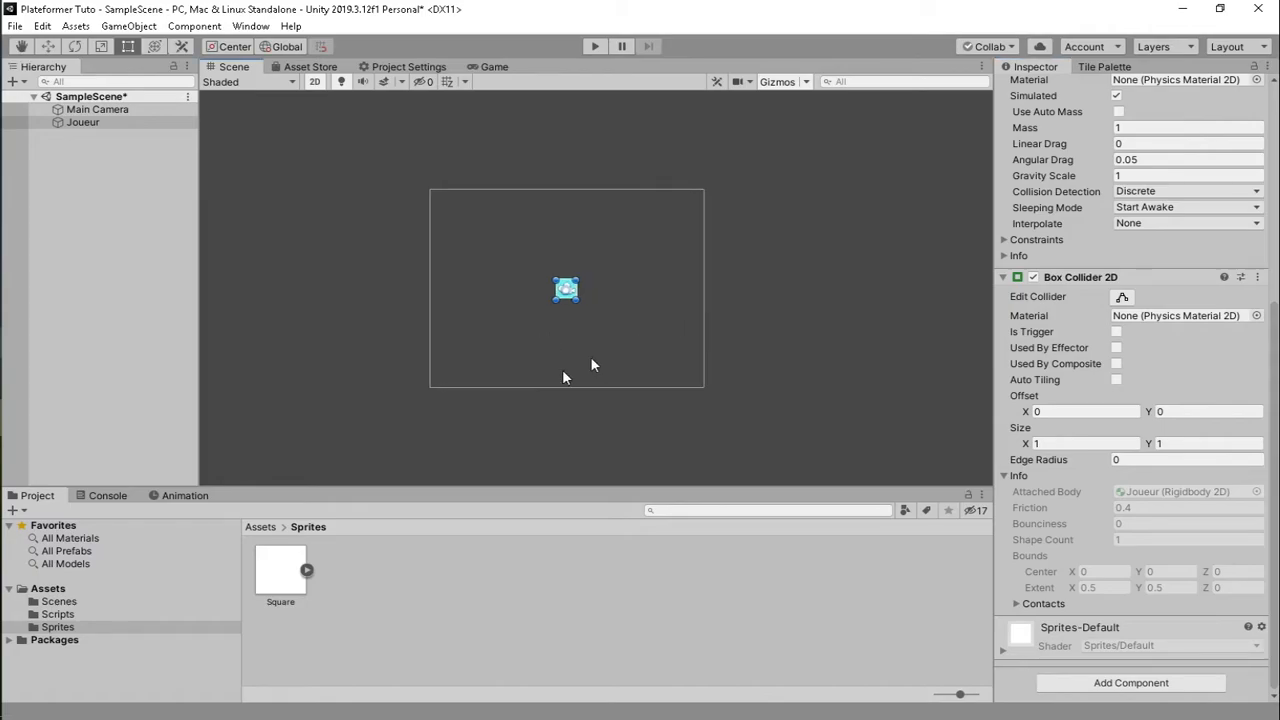
drag(276, 584, 770, 352)
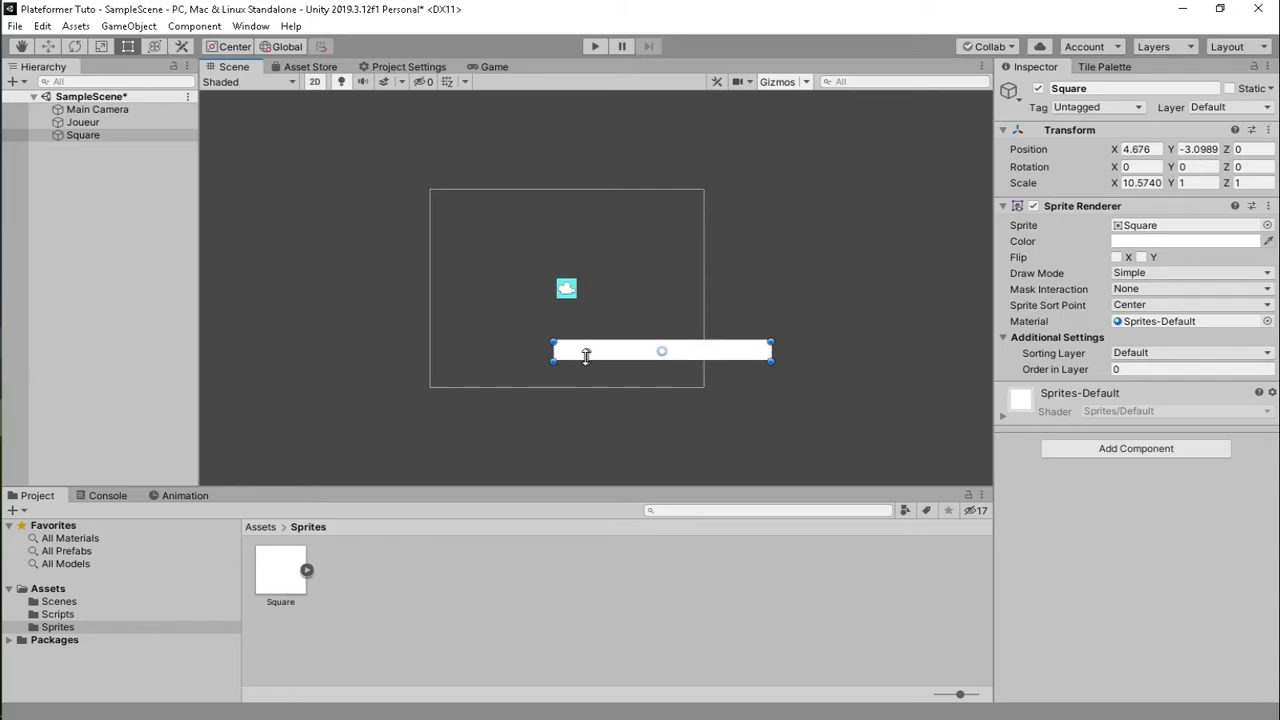
drag(552, 352, 375, 352)
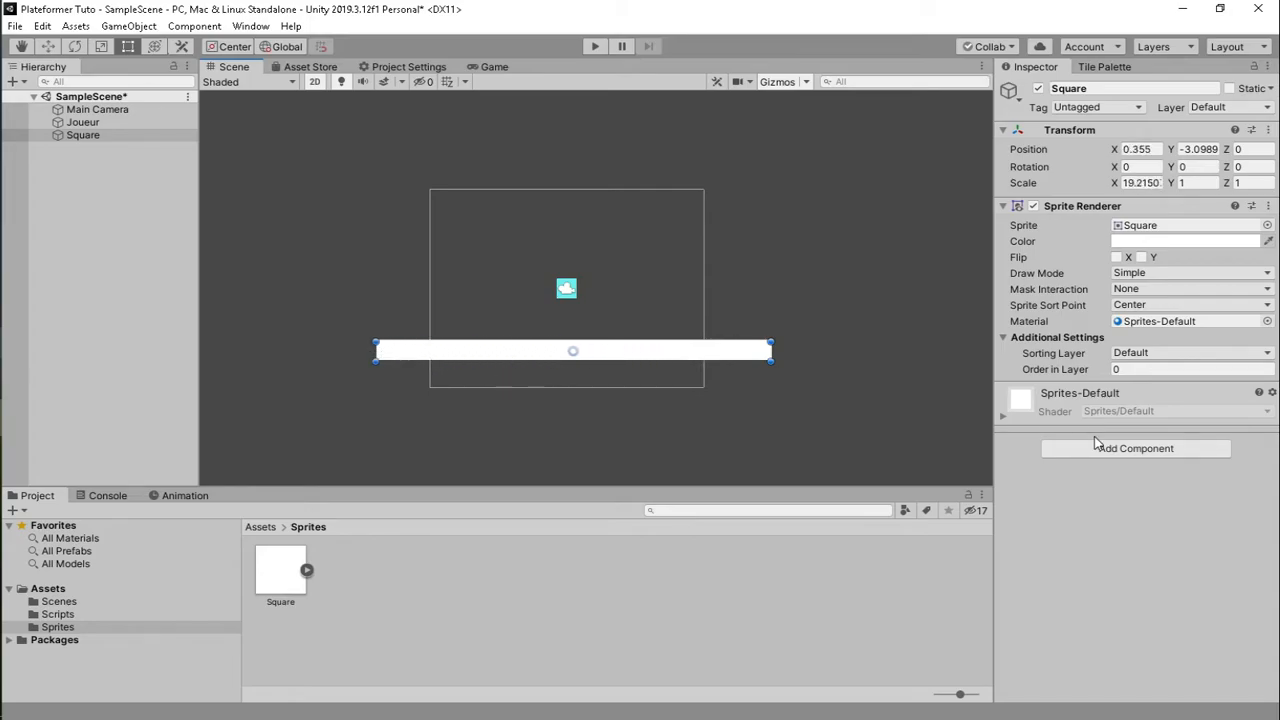
click(1097, 450)
text(bo)
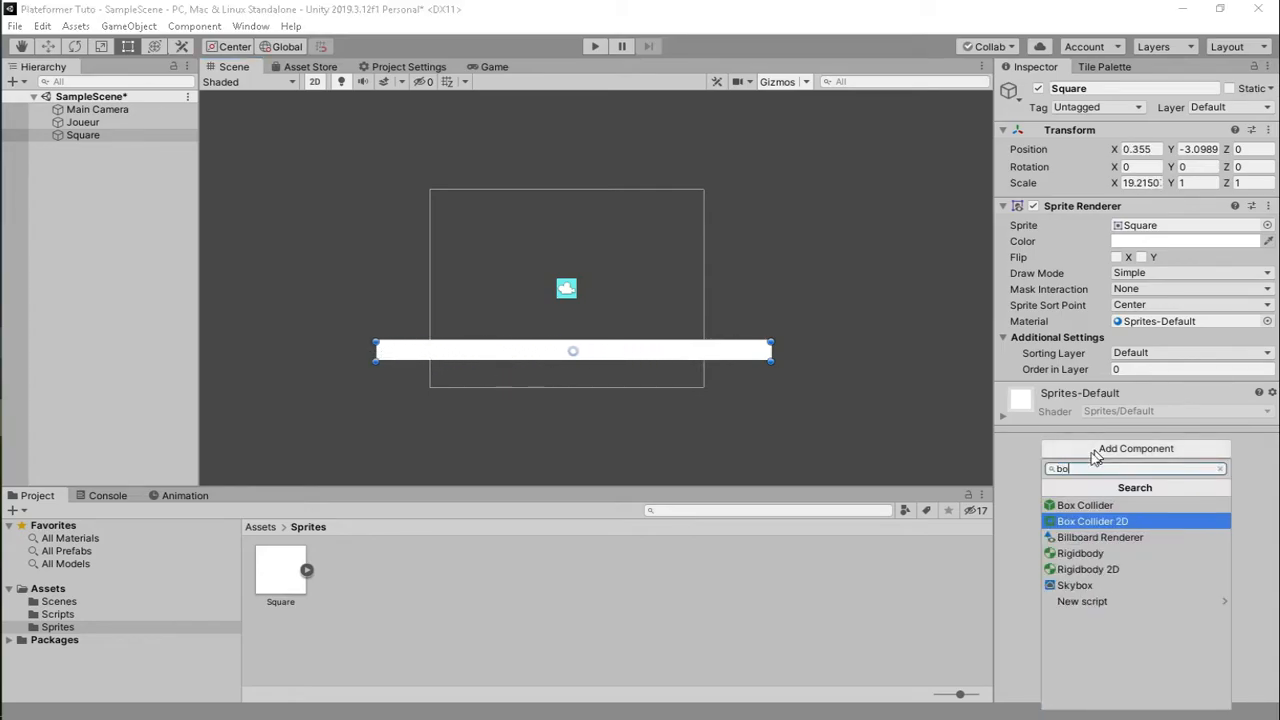
click(1112, 521)
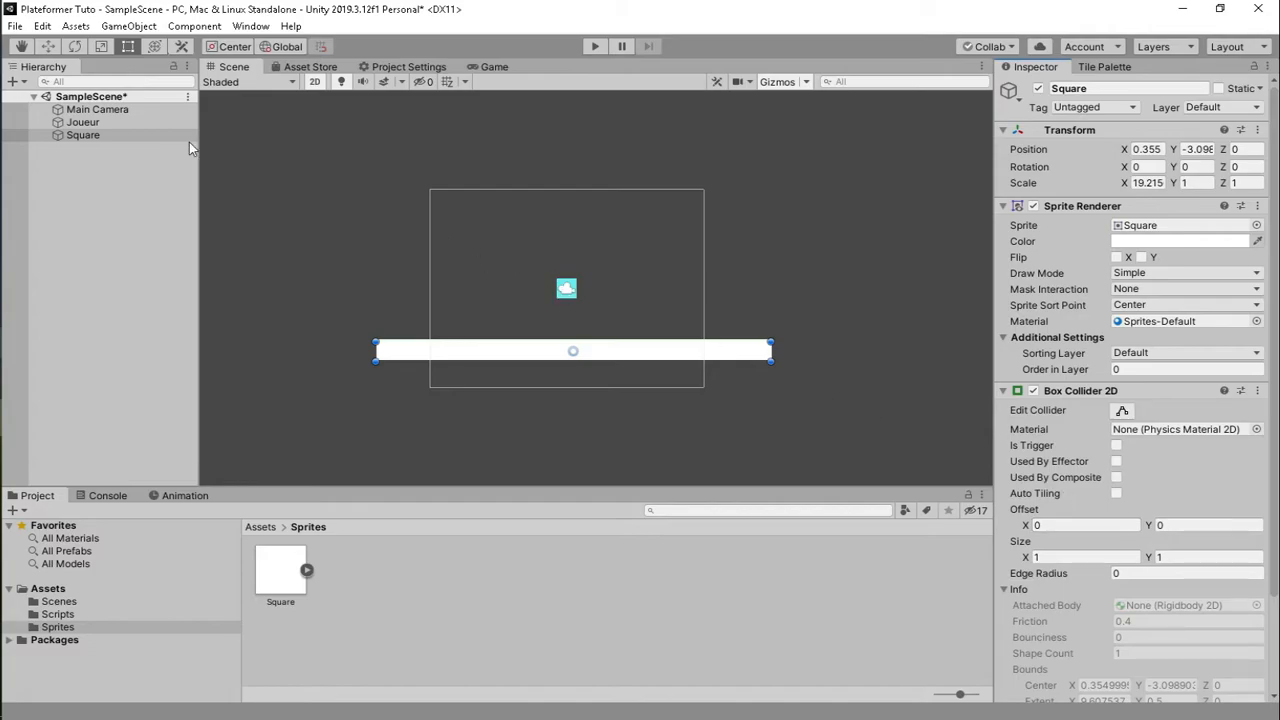
mouse_move(90, 121)
mouse_down()
mouse_move(96, 110)
mouse_move(98, 123)
mouse_up()
- Freeze Joueur's Rigidbody 2D Z rotation and play-test the scene
click(83, 109)
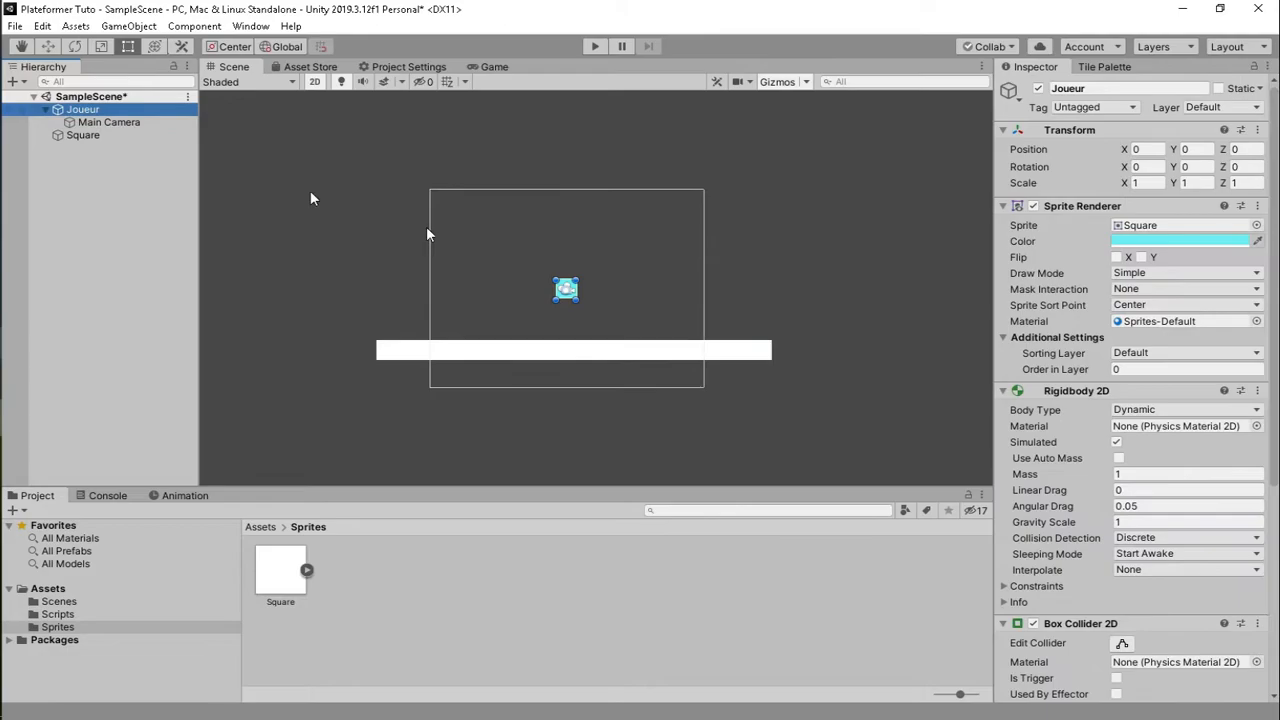
scroll(1150, 392, down, 5)
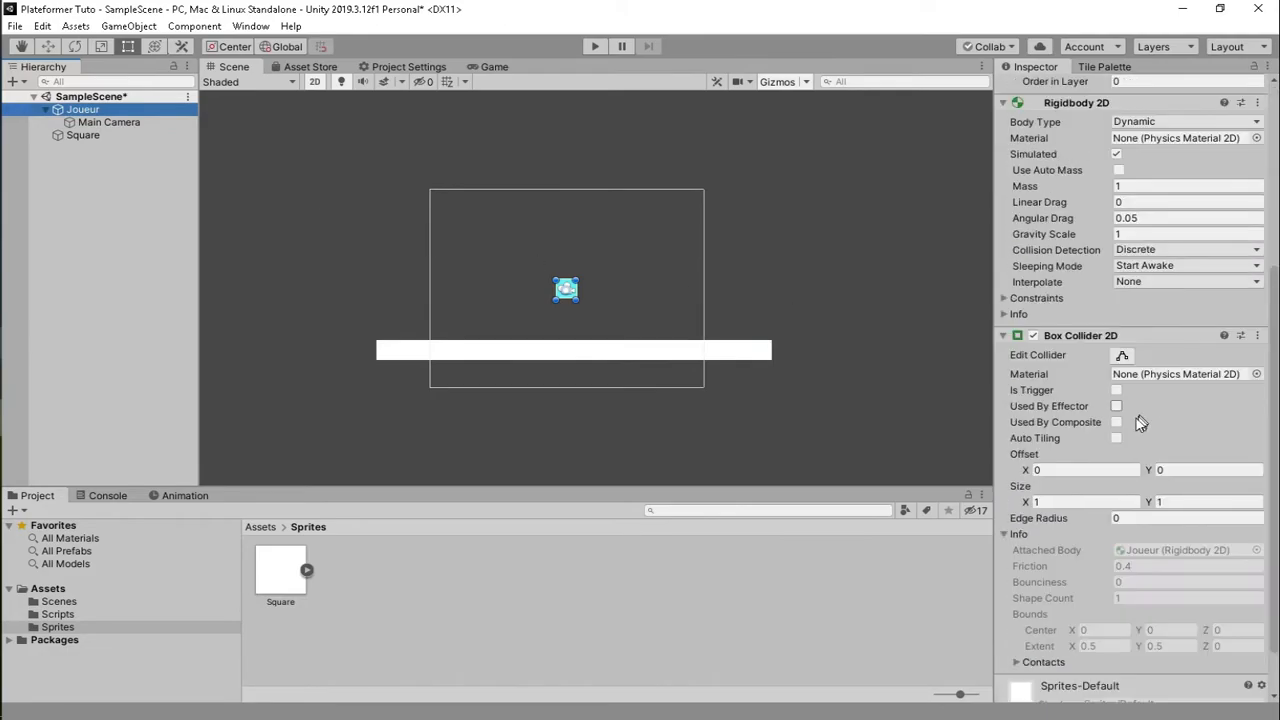
click(1018, 299)
click(1118, 330)
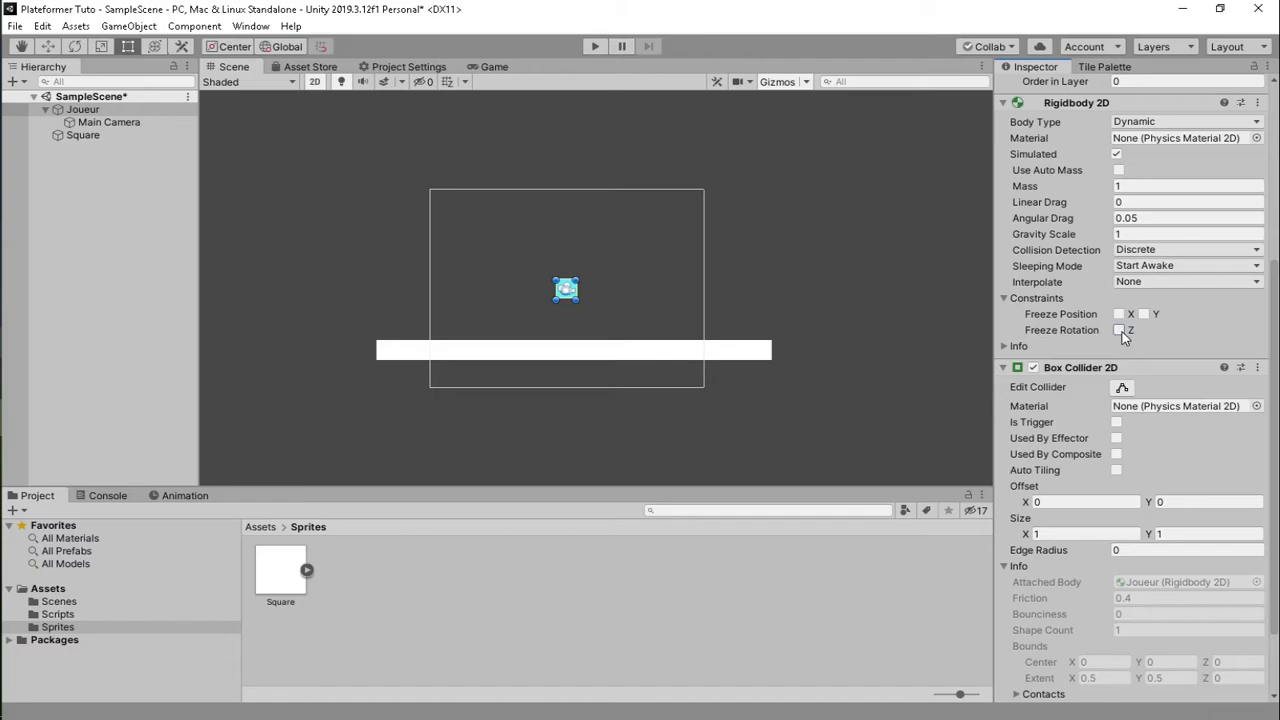
click(596, 46)
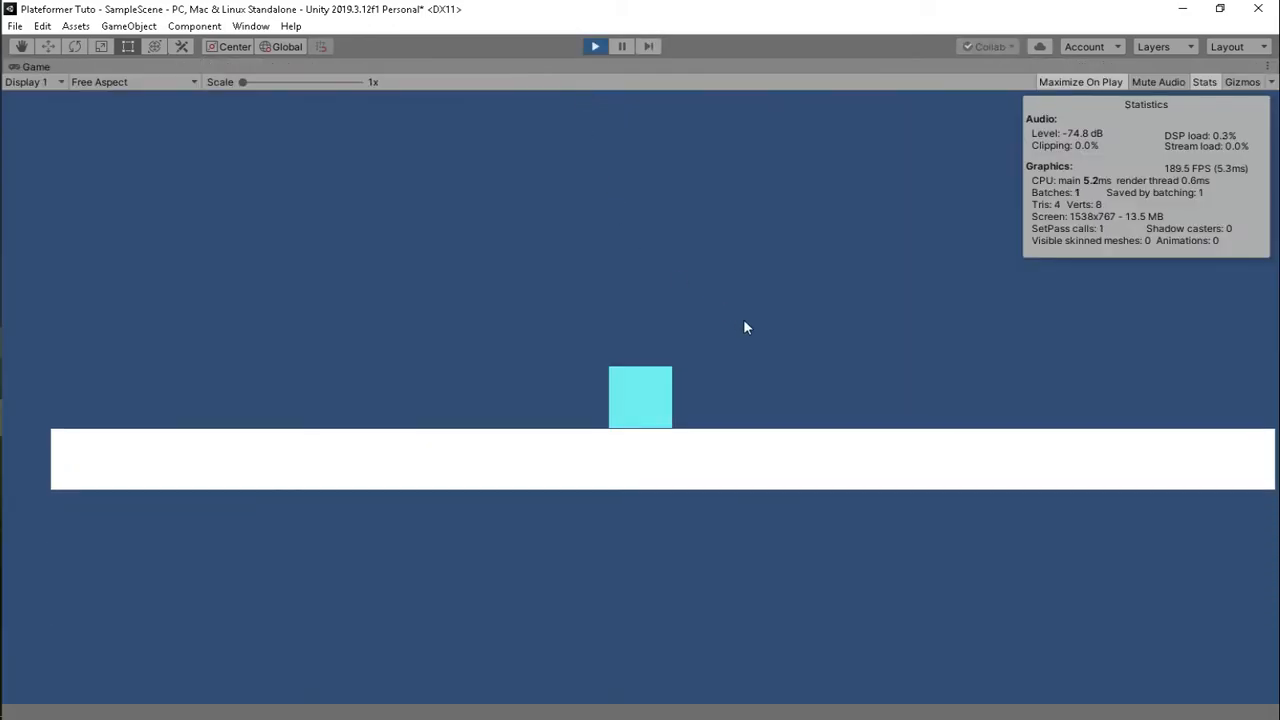
- Enlarge the Main Camera size to about 6.3 and play-test the wider view
click(595, 46)
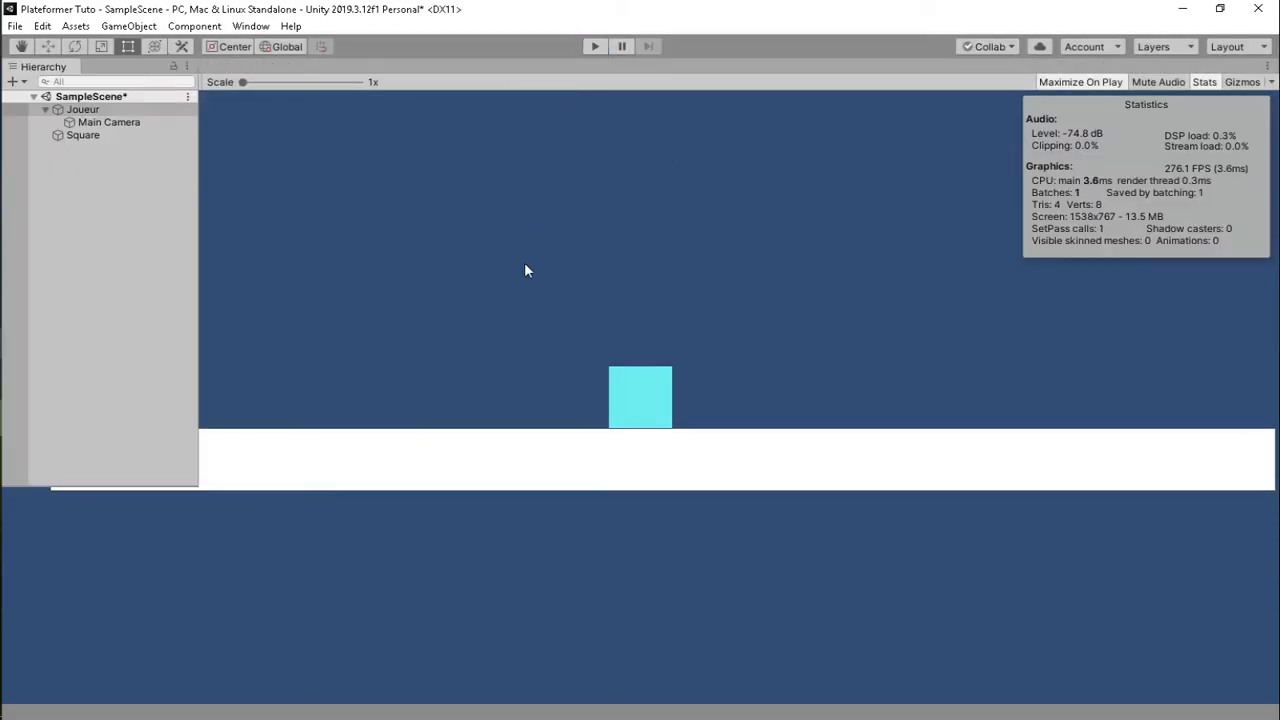
click(110, 122)
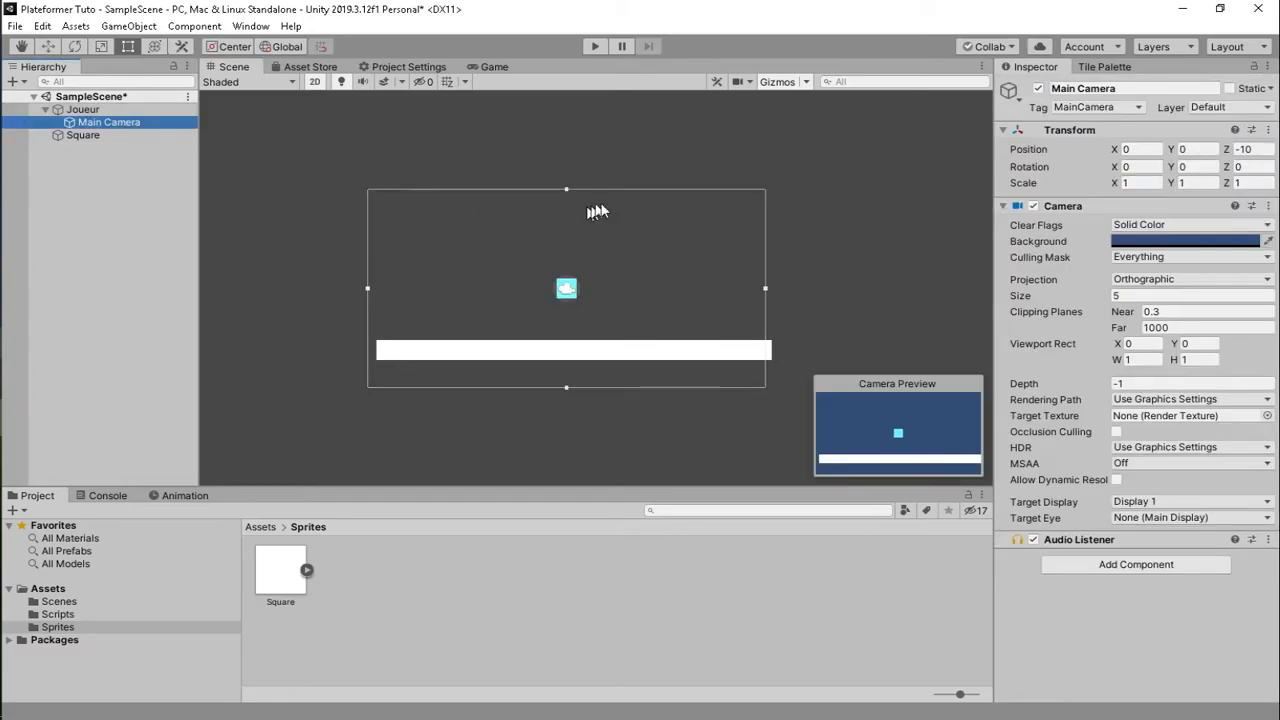
drag(566, 191, 569, 161)
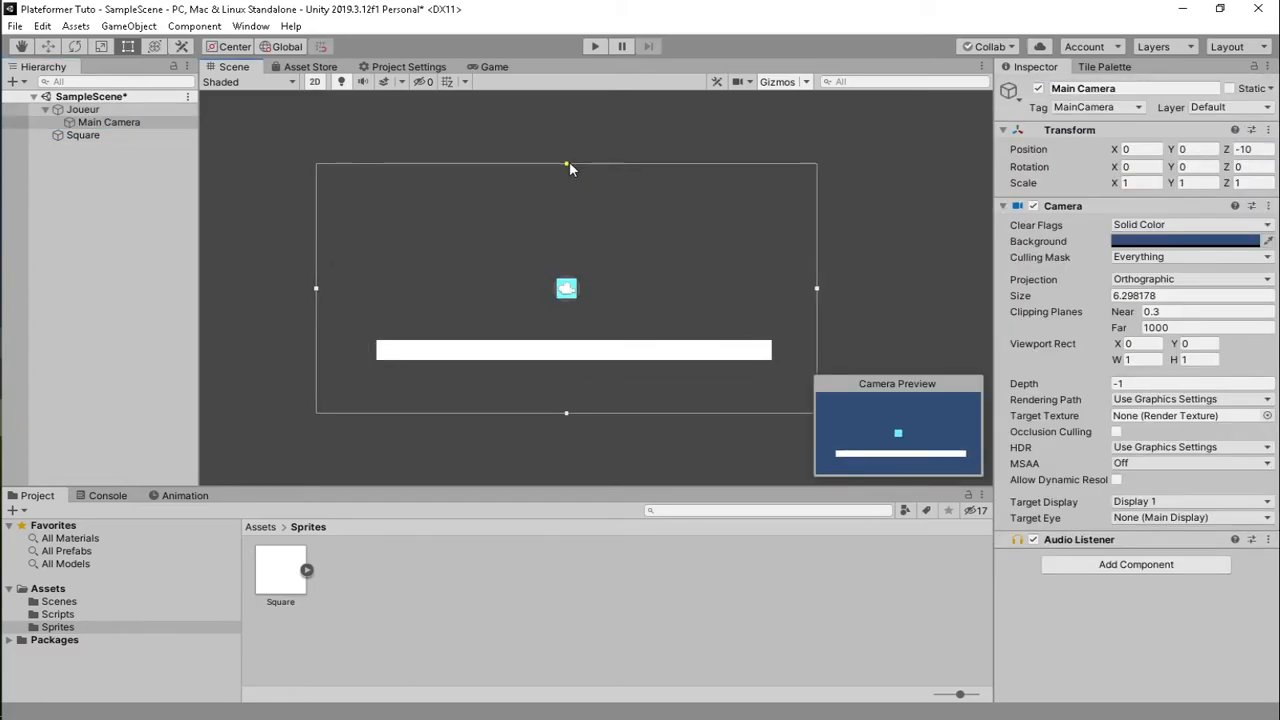
click(593, 45)
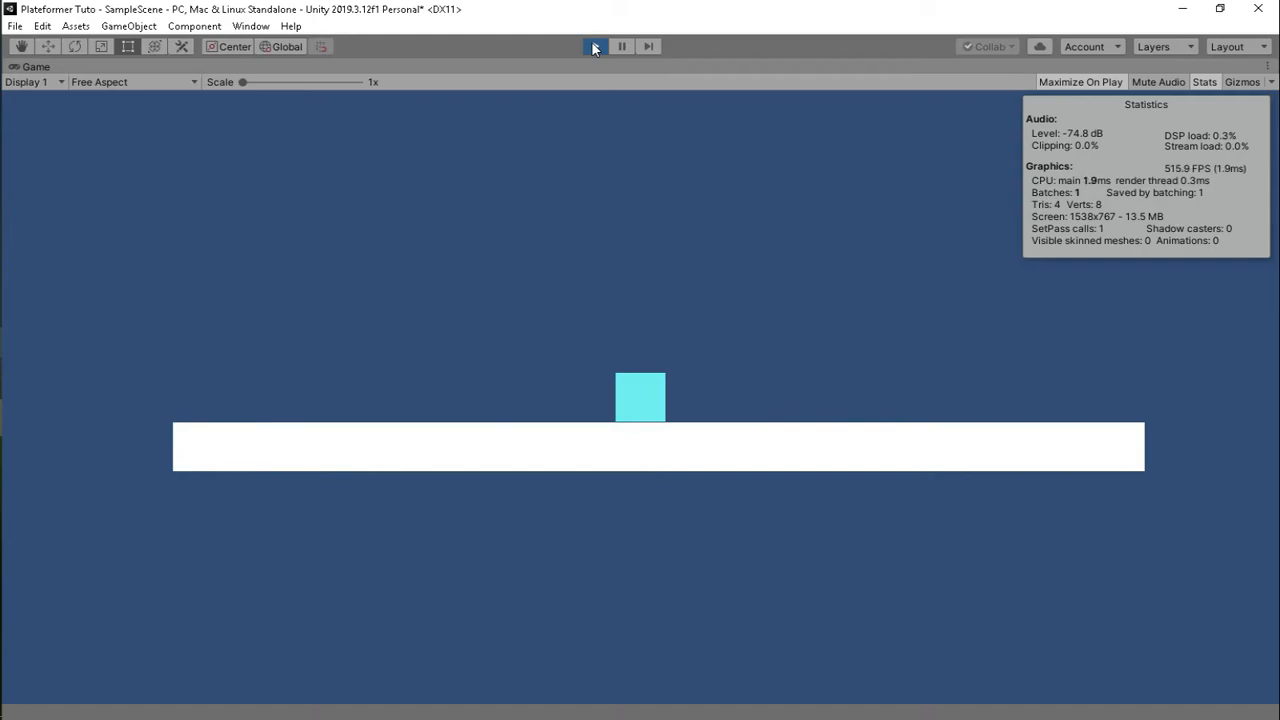
click(594, 47)
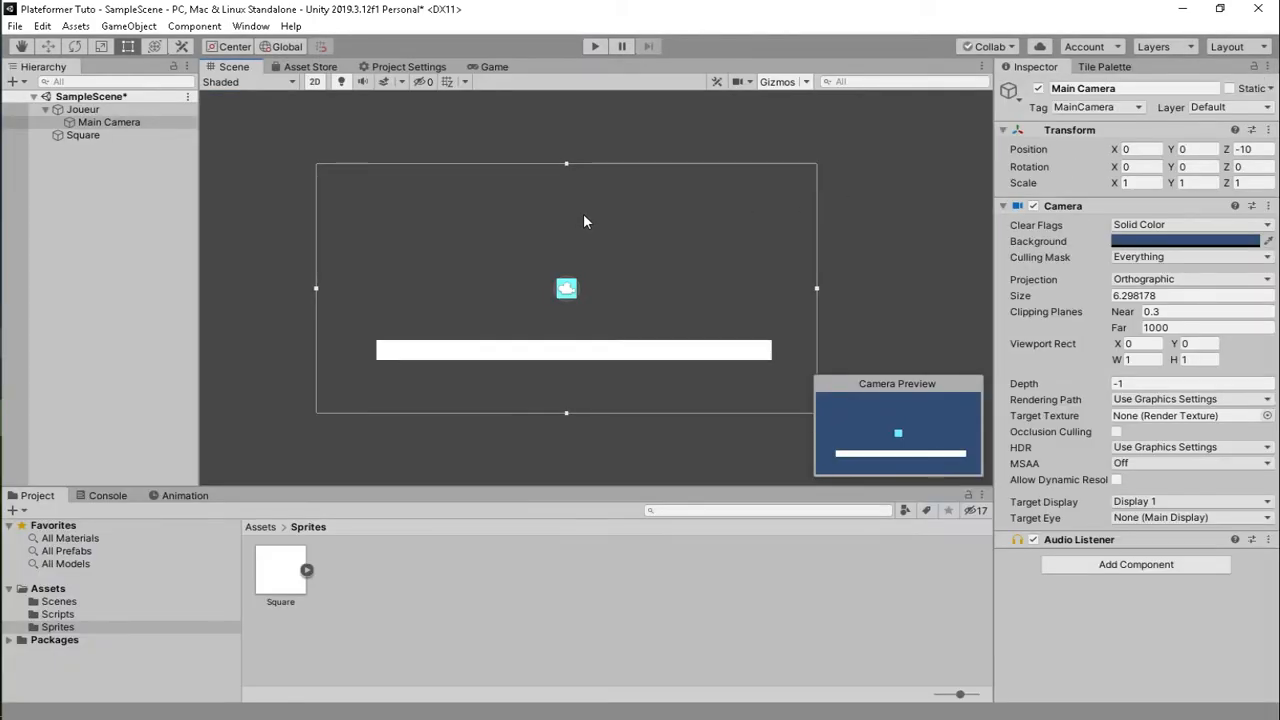
middle_drag(591, 323, 608, 313)
- Create a new script named Joueur and attach it to the Joueur player object
click(100, 109)
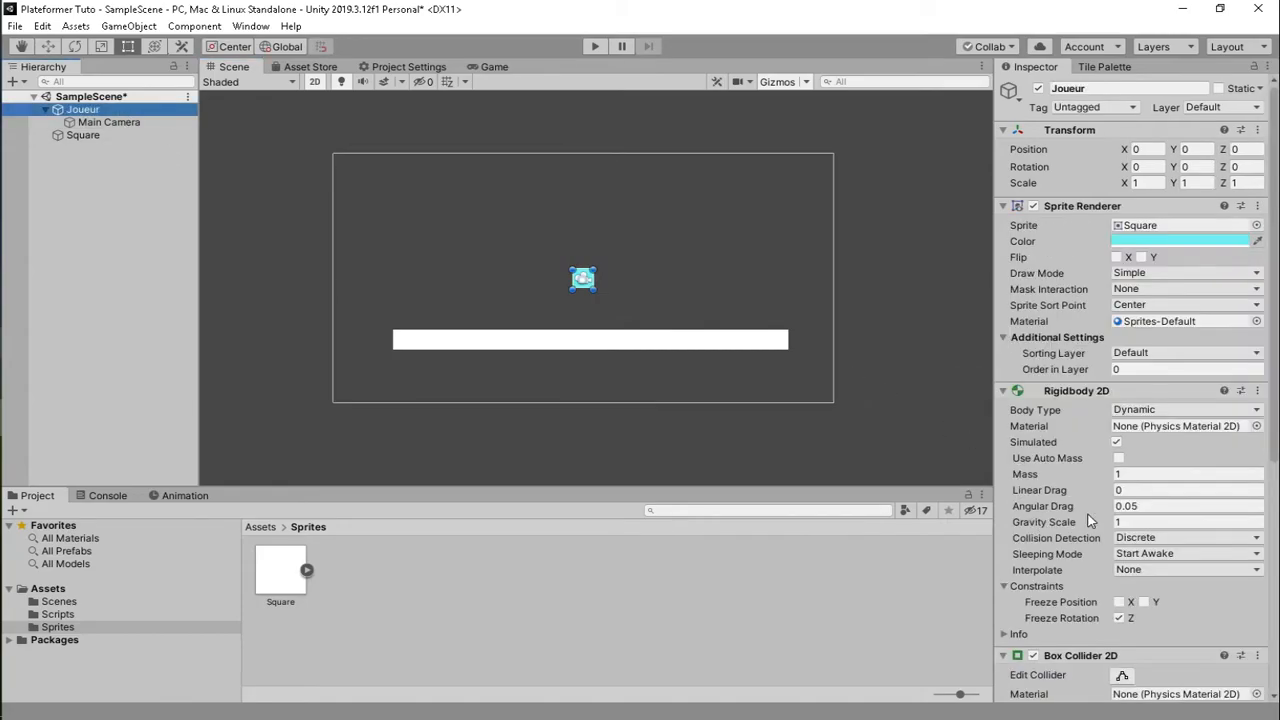
scroll(1060, 530, down, 10)
click(1107, 688)
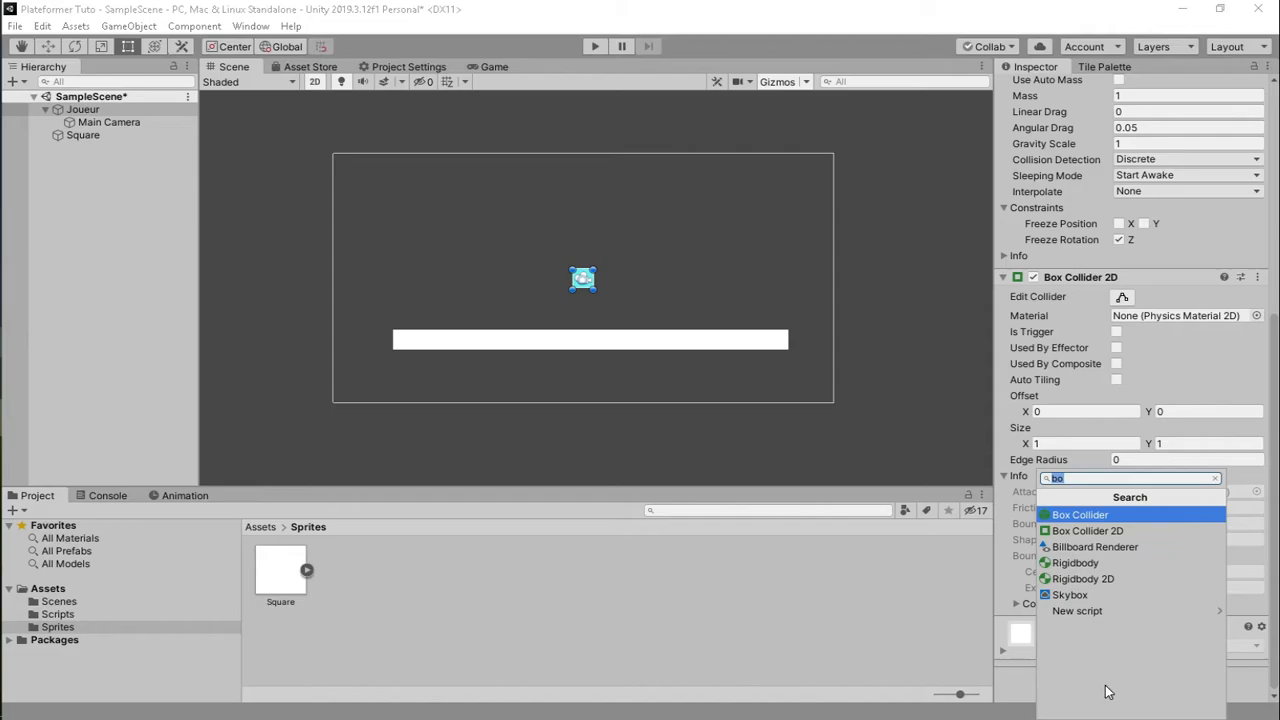
text(Joueur)
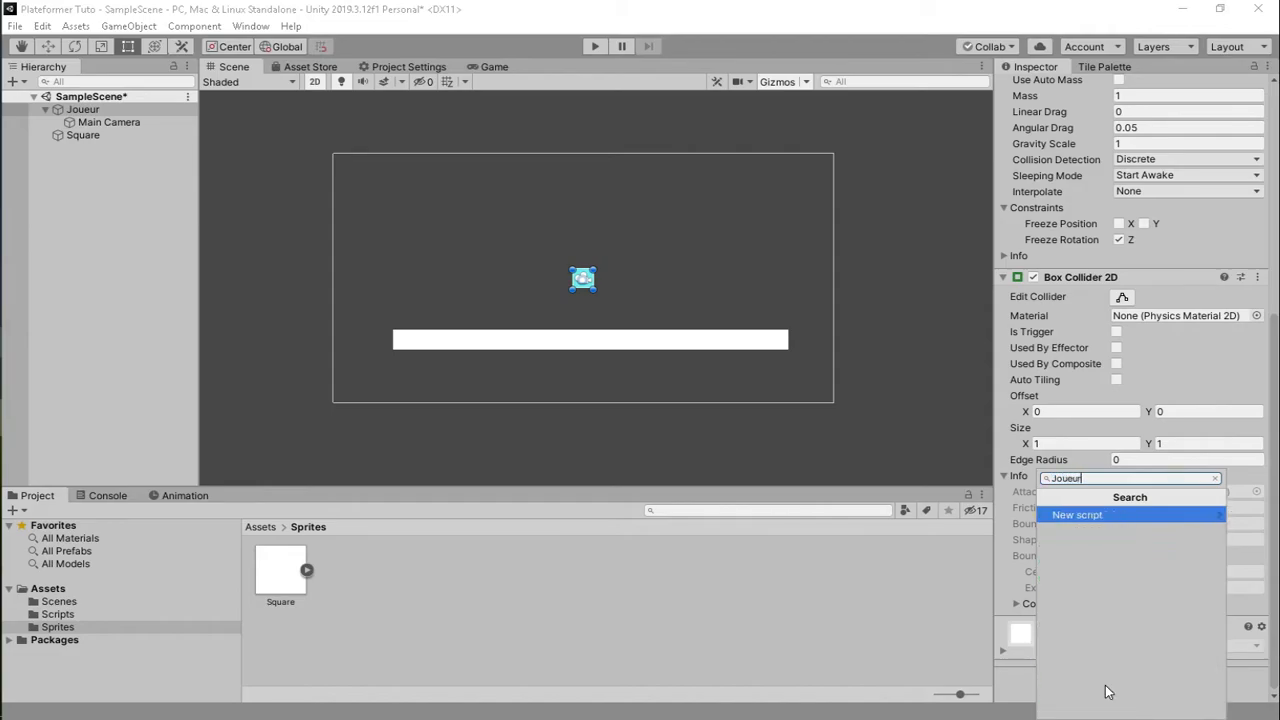
click(1118, 519)
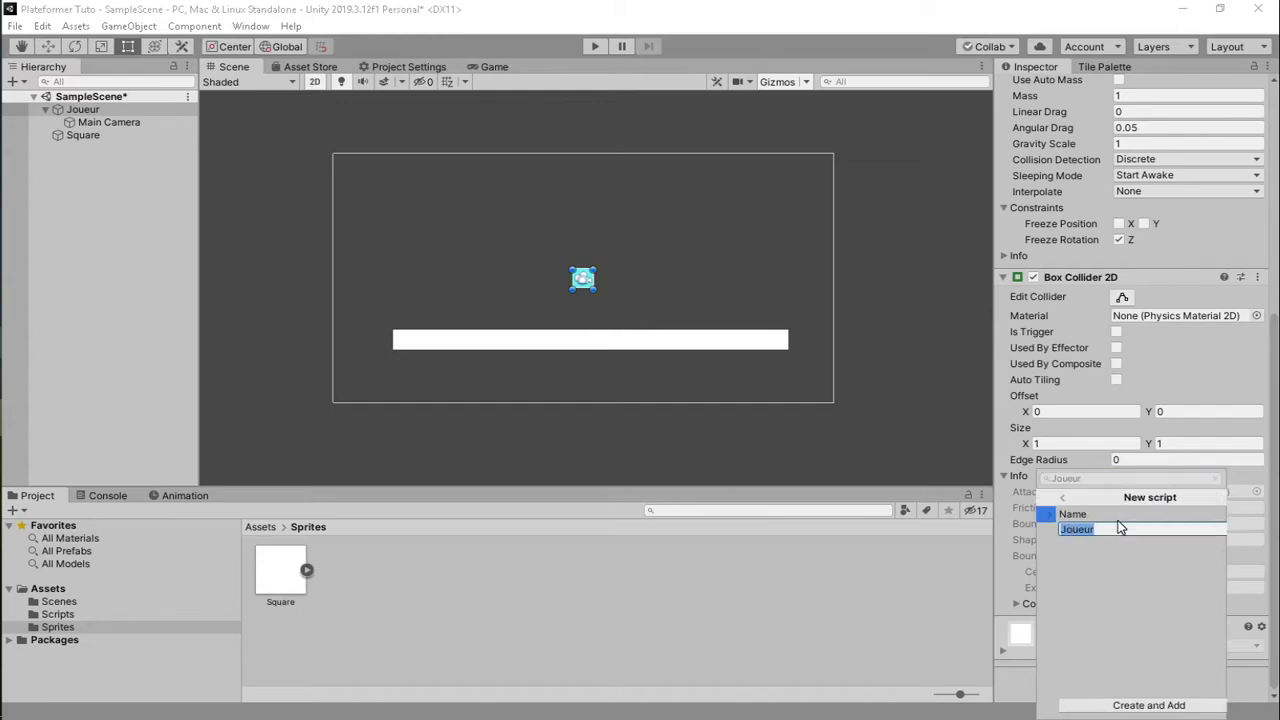
click(1123, 704)
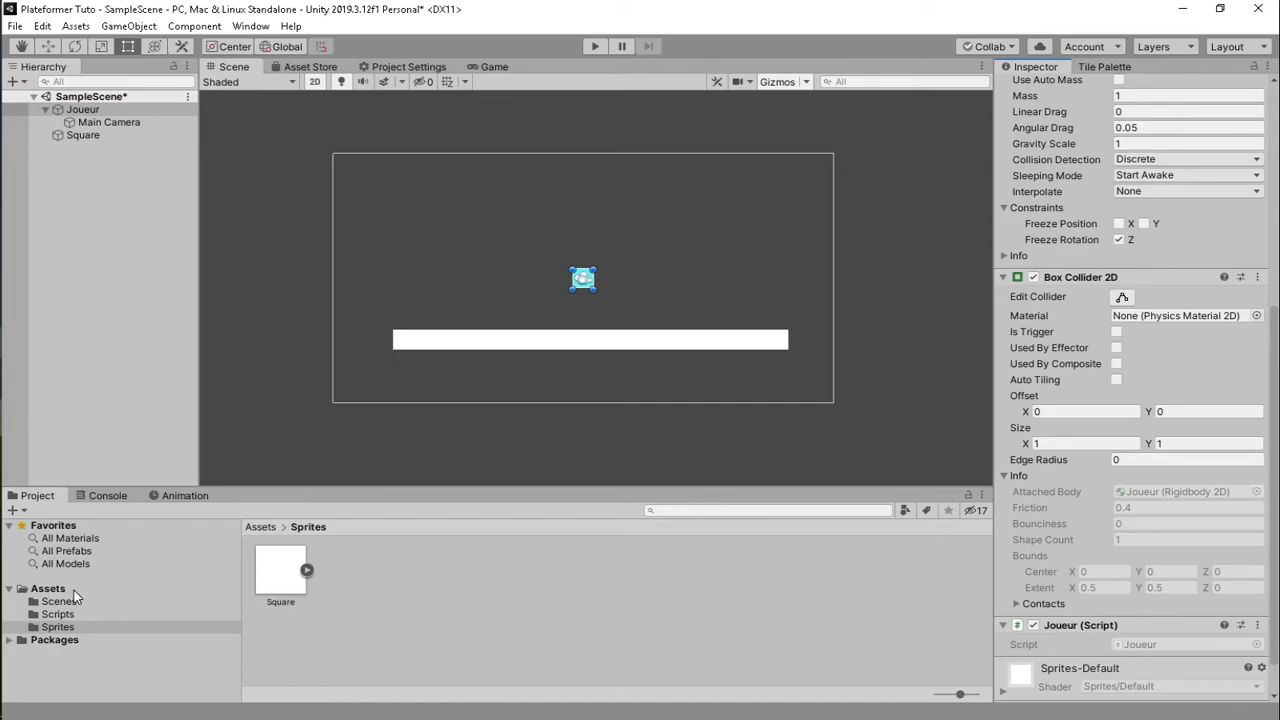
- Move the Joueur script into the Scripts folder and select it there
click(48, 589)
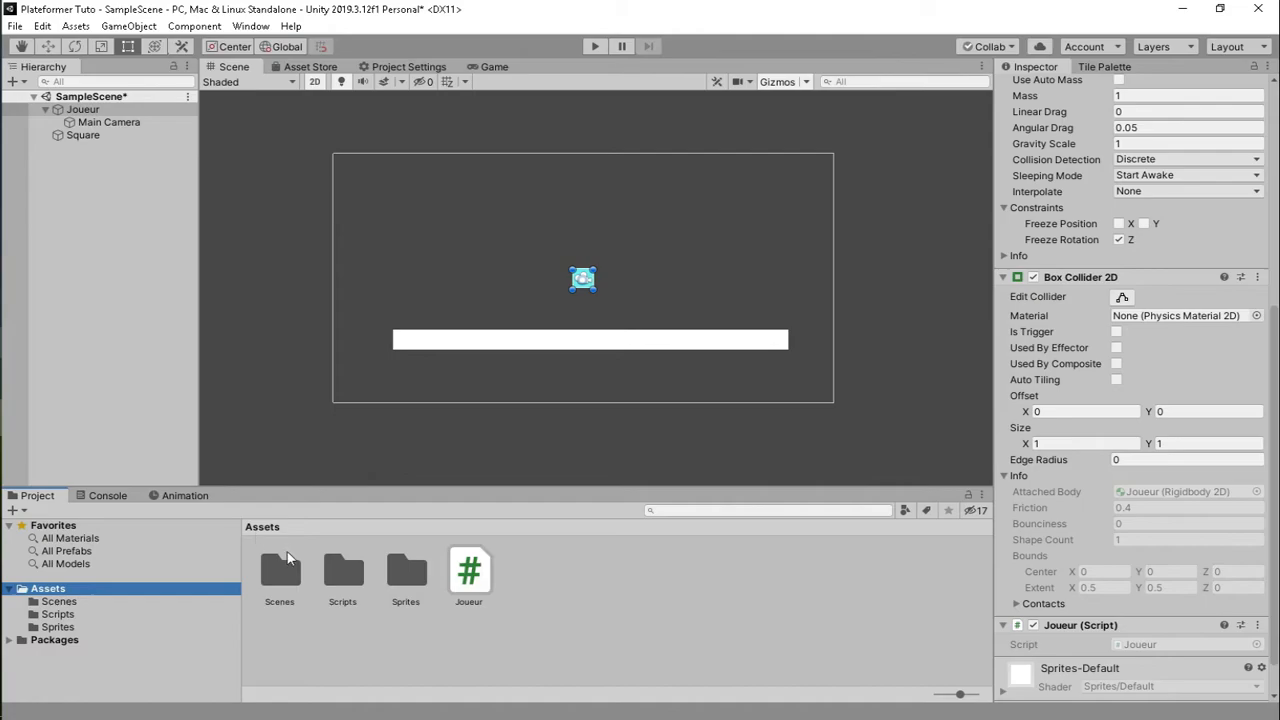
click(487, 570)
drag(487, 570, 341, 579)
double_click(341, 579)
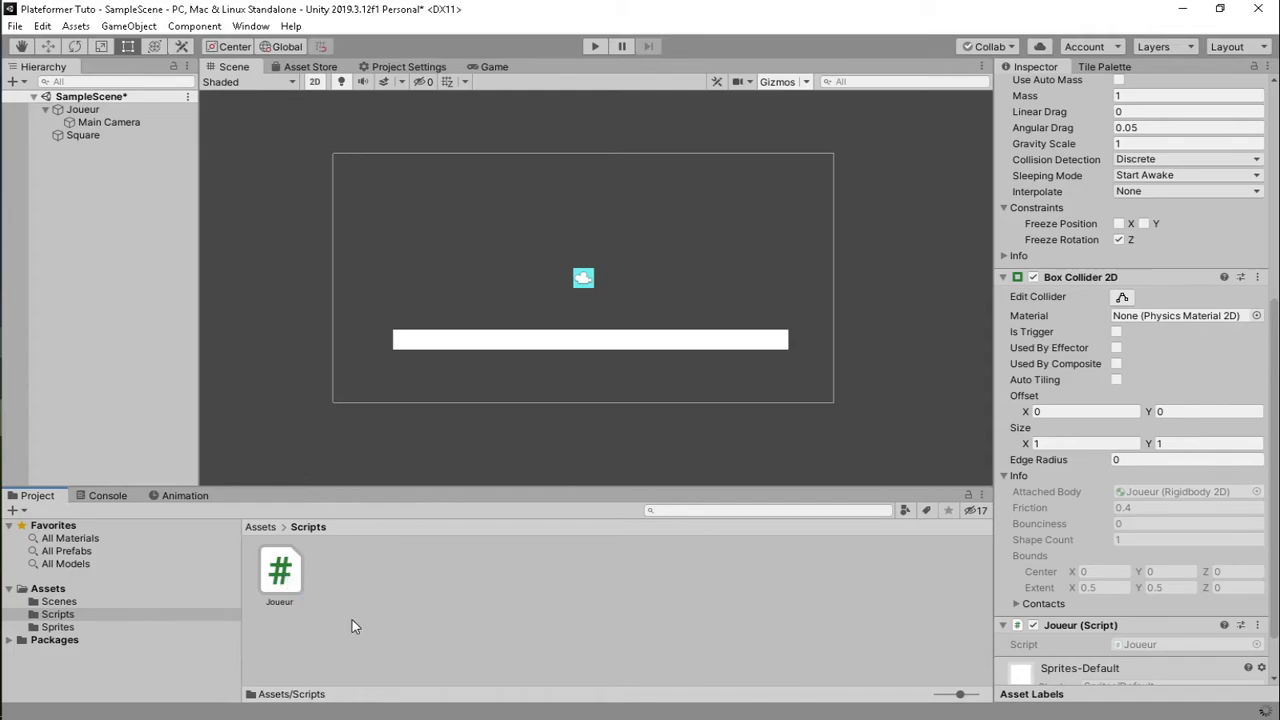
click(322, 605)
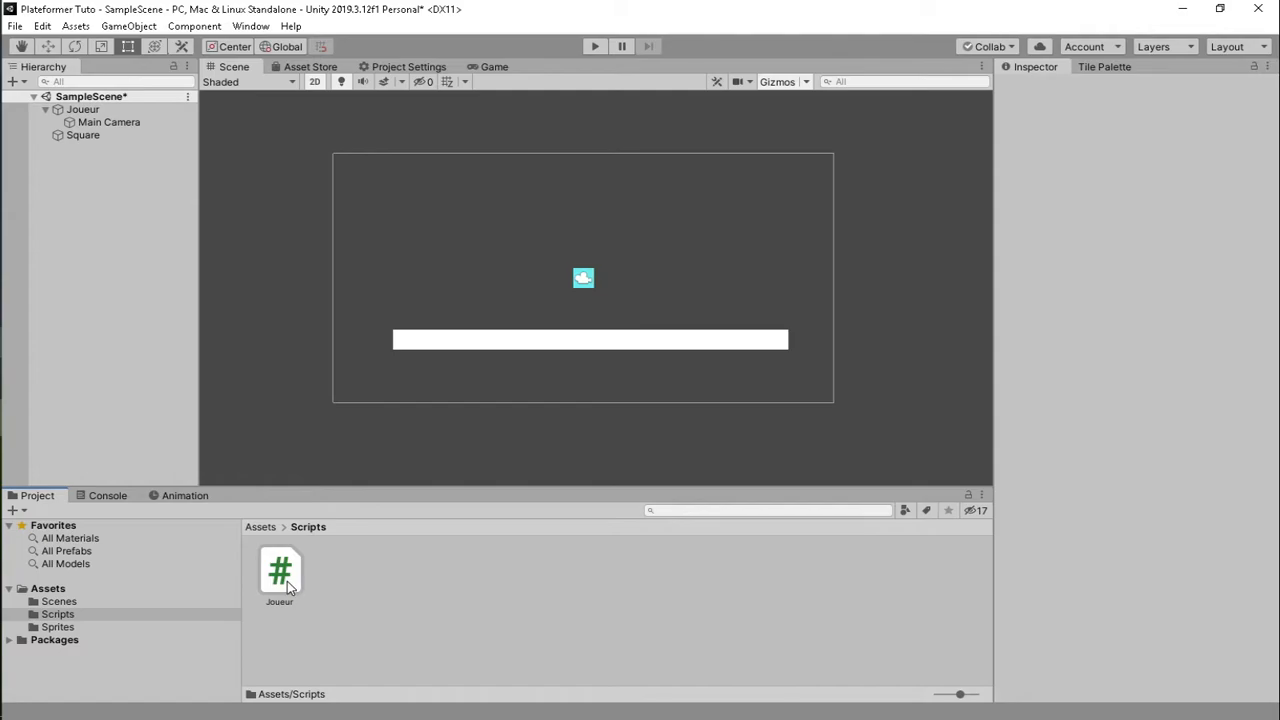
click(282, 575)
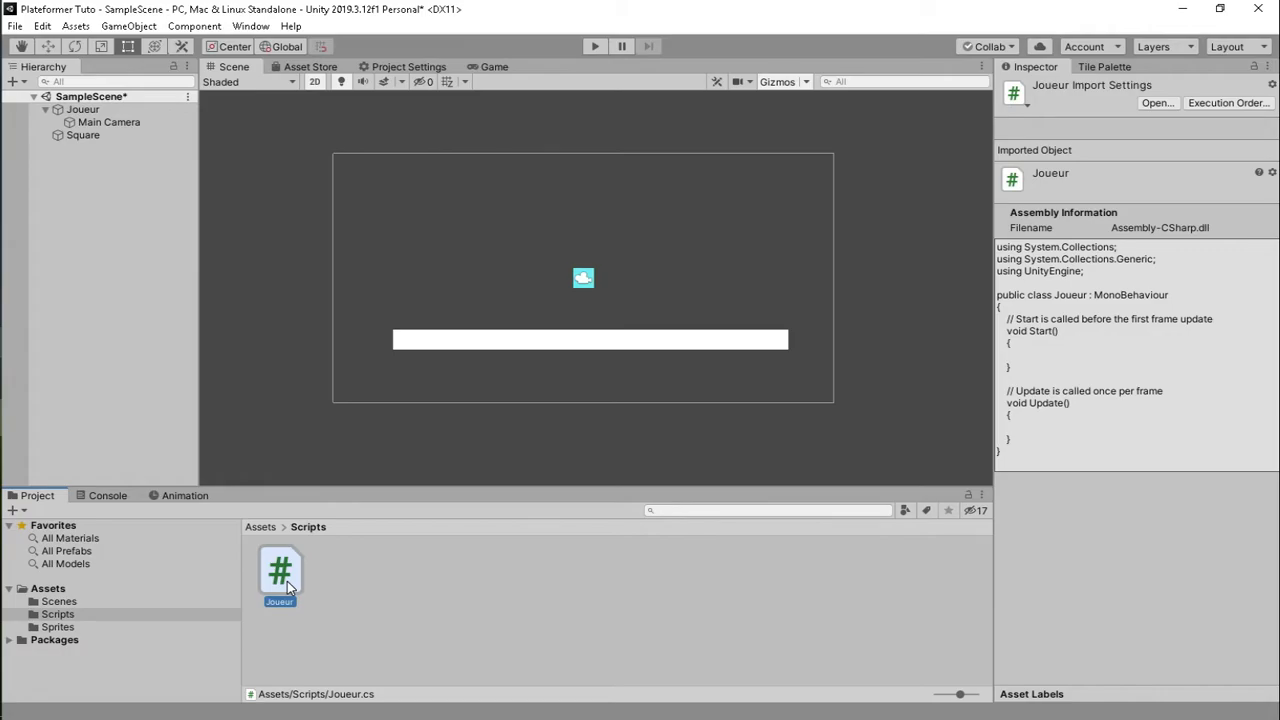
- Open Joueur.cs in Visual Studio for editing
double_click(287, 581)
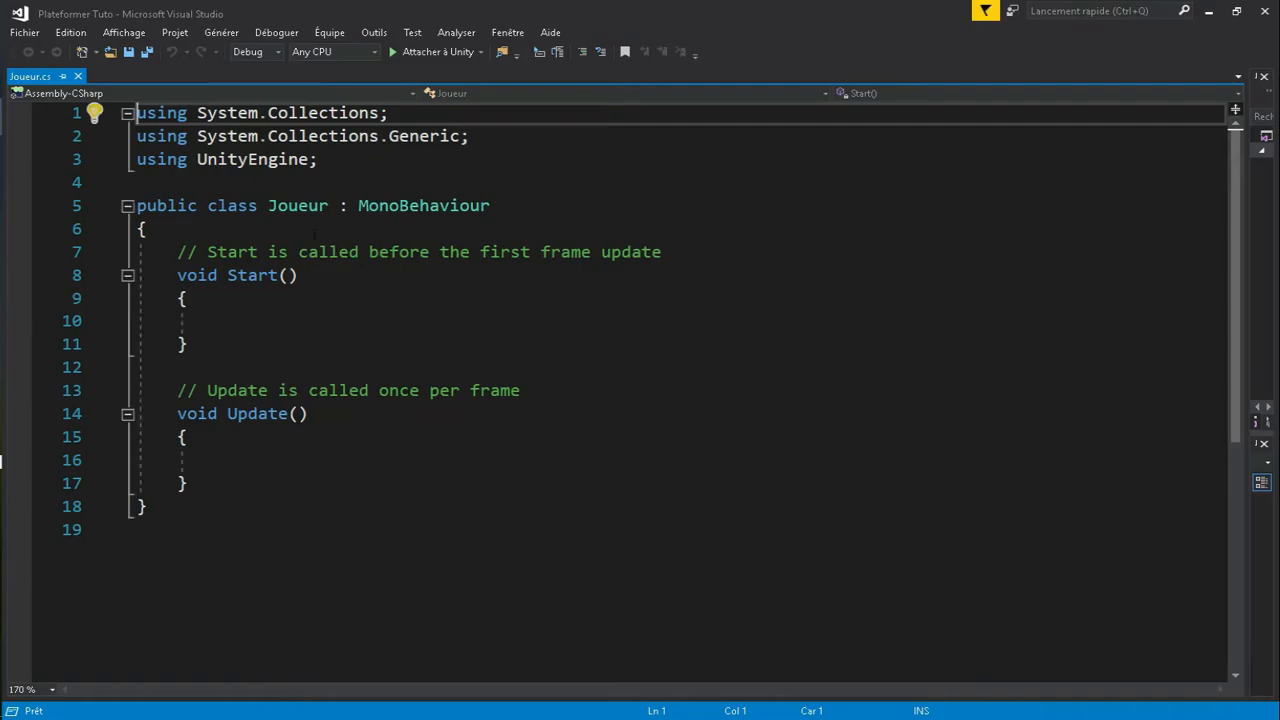
- Declare a public int vitesse field at the top of the Joueur class
click(398, 229)
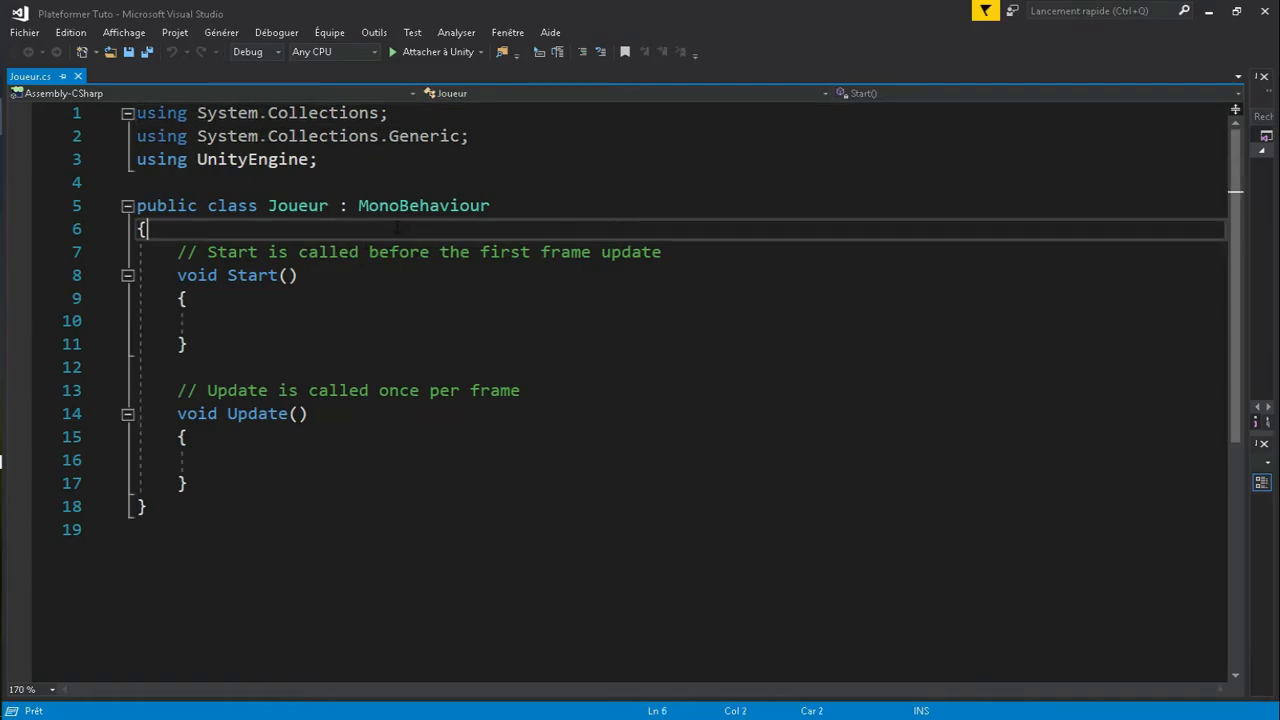
key(Return)
key(Return)
key(Up)
text(public )
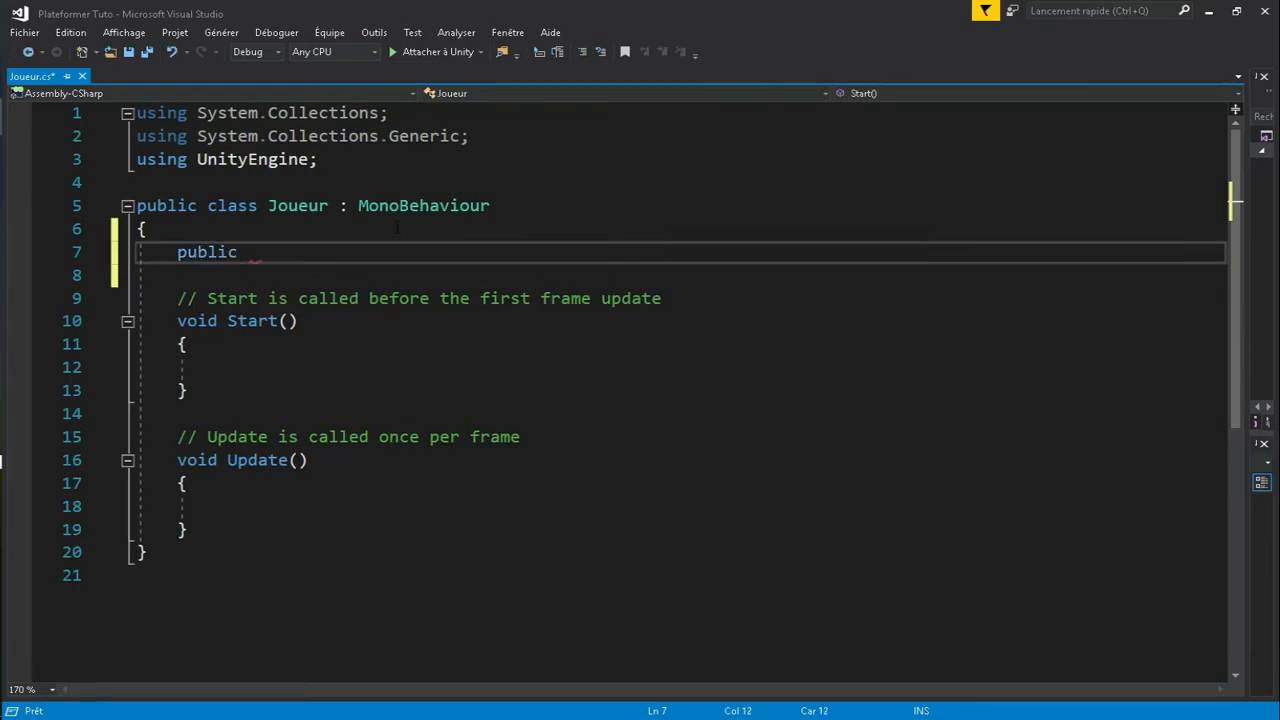
text(int vitesse)
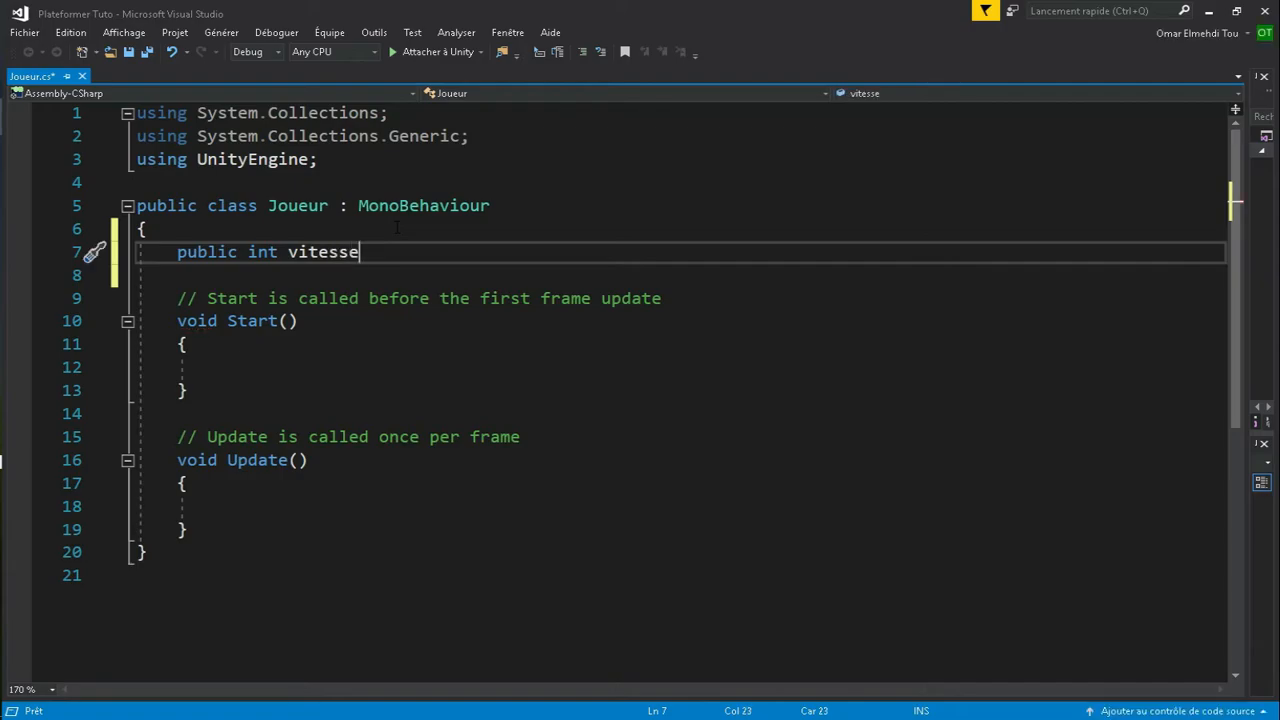
text(;)
- Start Update with if(Input.GetKey(KeyCode.A)) followed by a new line
scroll(349, 292, down, 1)
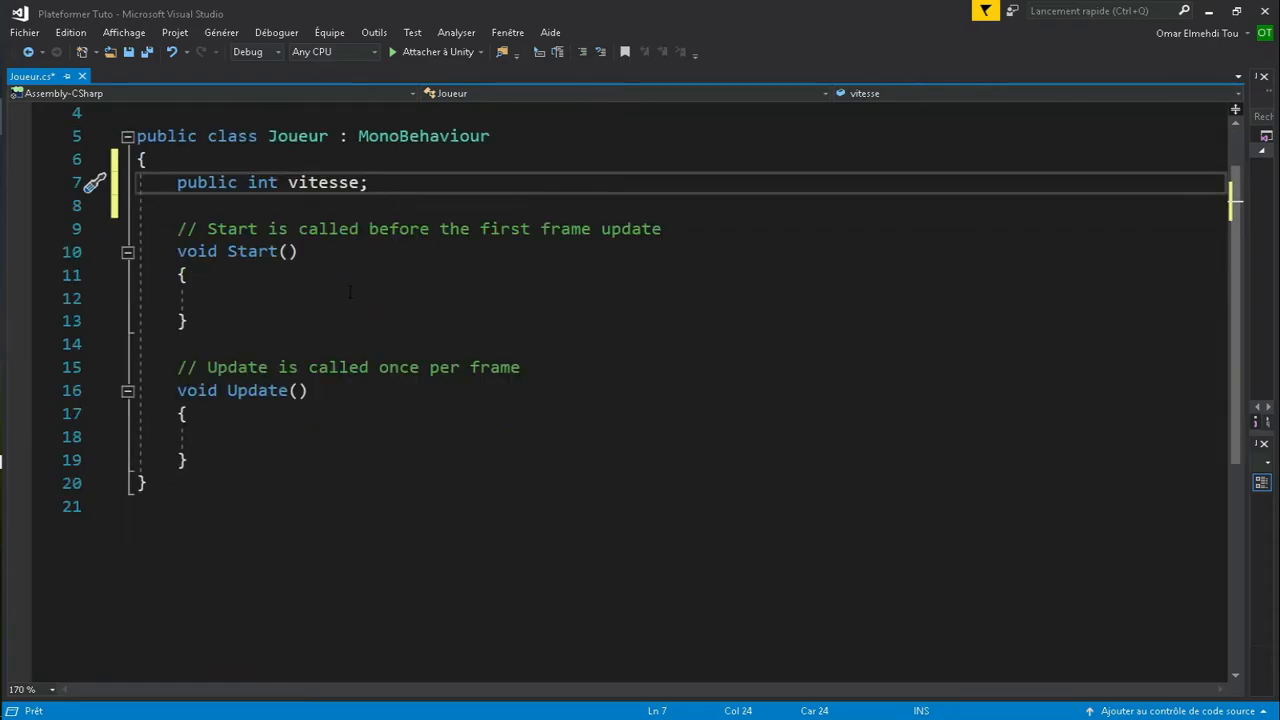
scroll(349, 292, up, 1)
click(238, 506)
text(i)
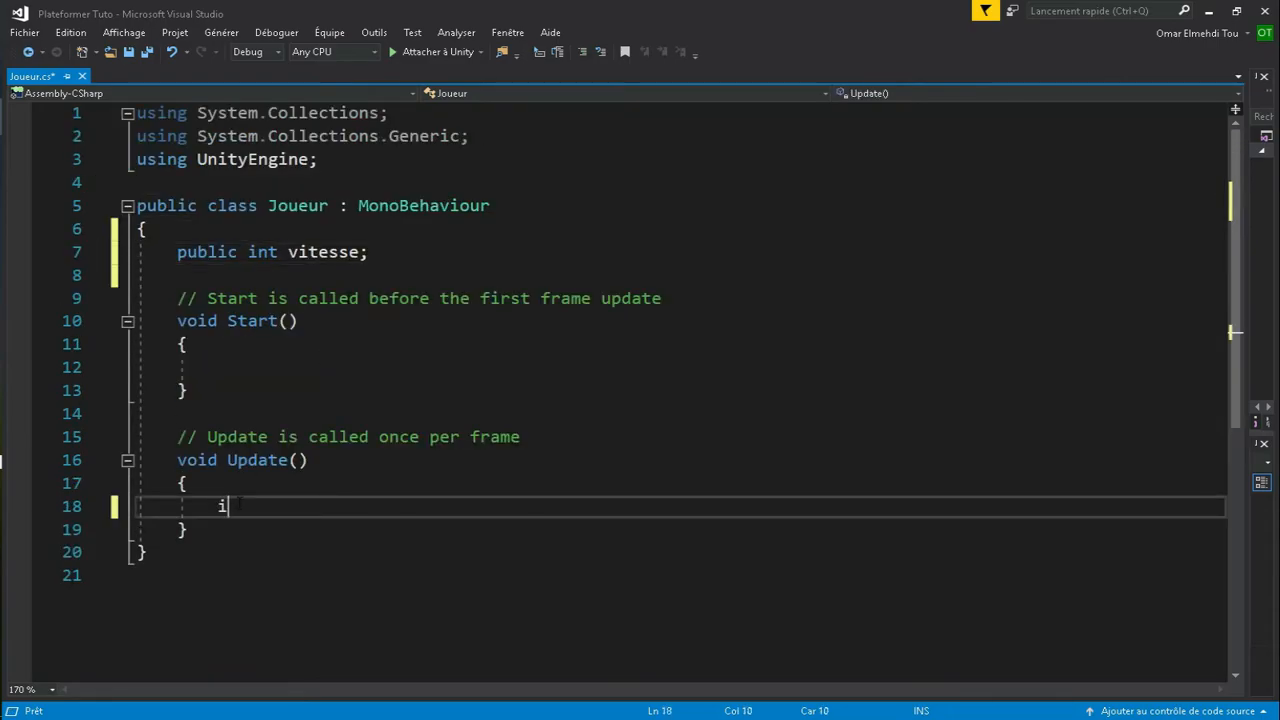
text(f(Ino)
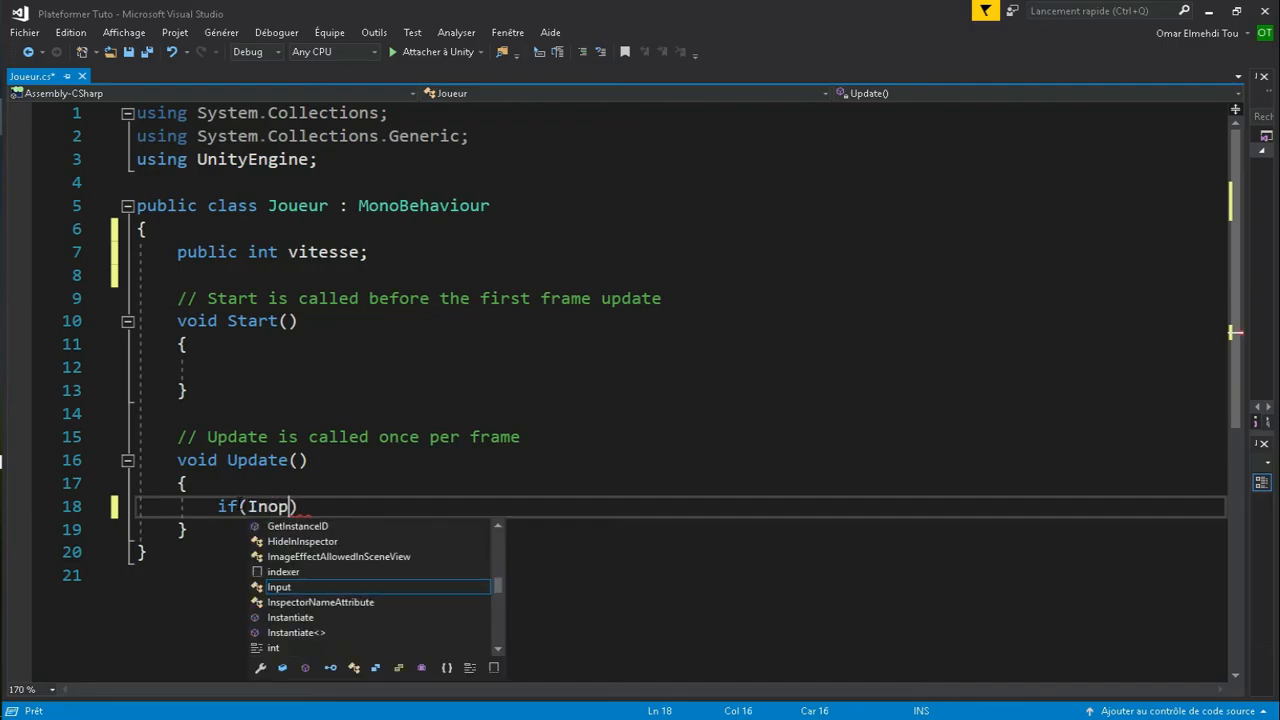
key(BackSpace)
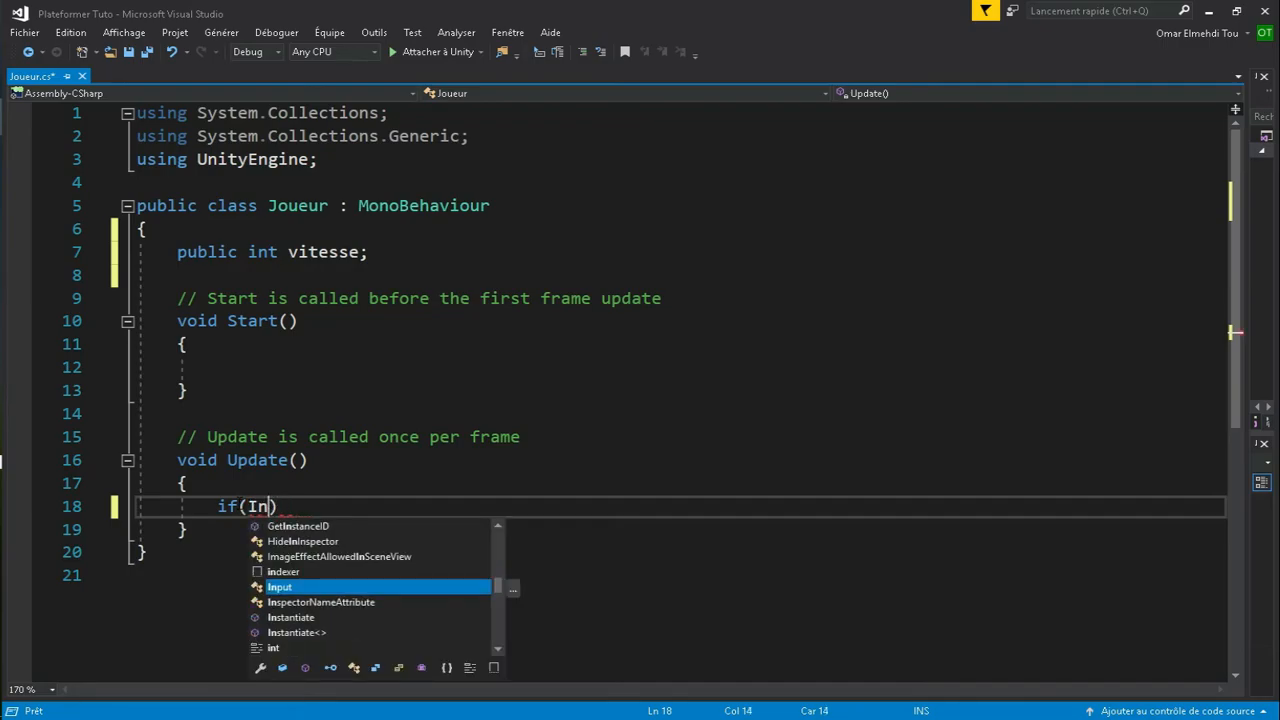
text(put.GetKey)
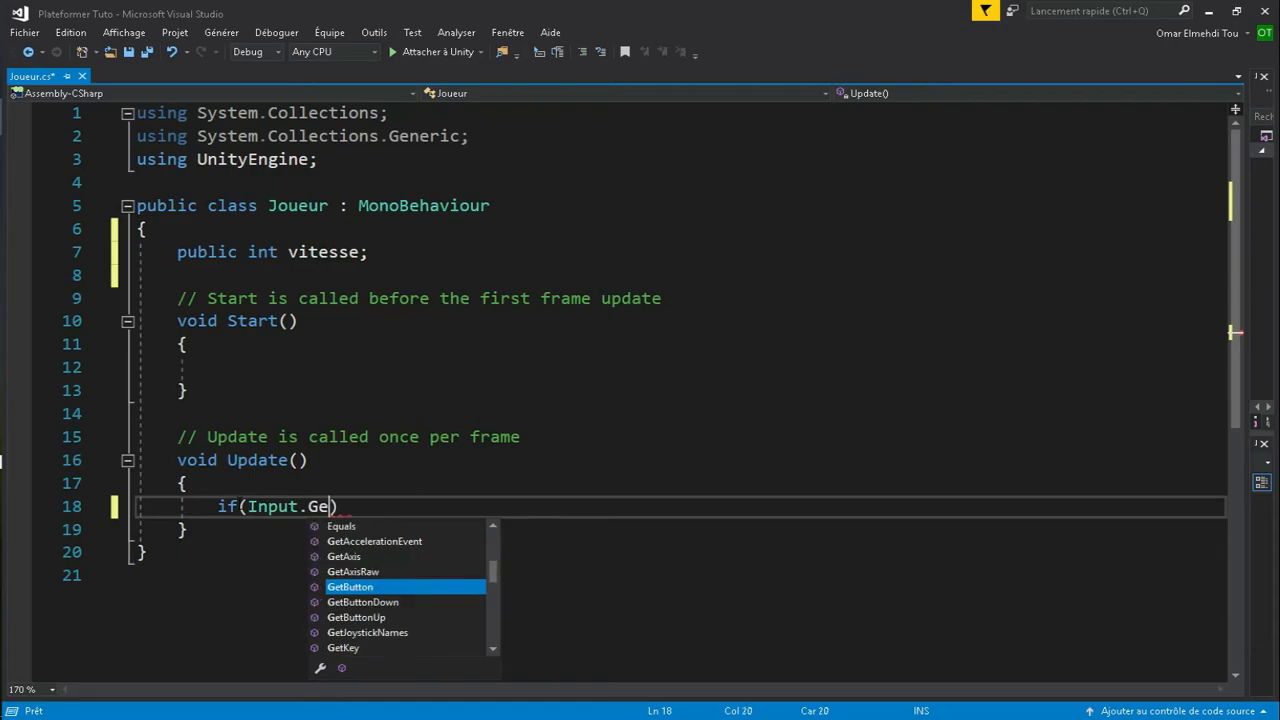
text((KeyCod)
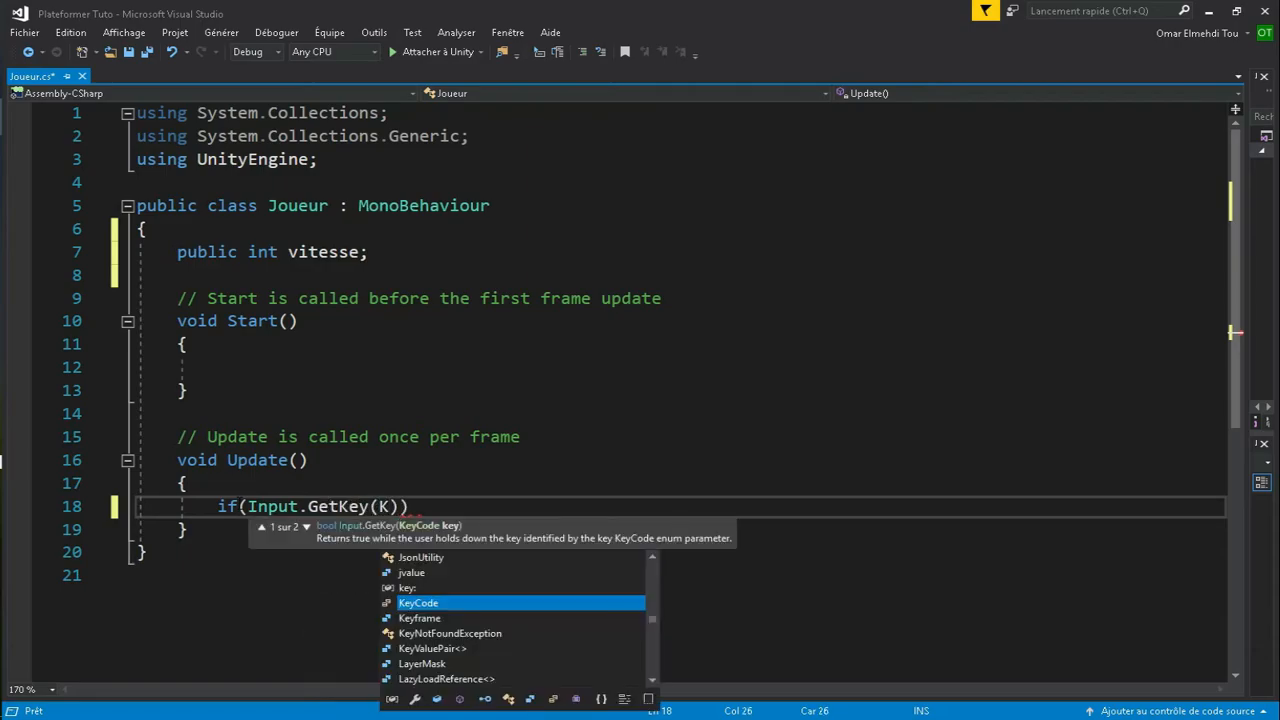
text(e.A)))
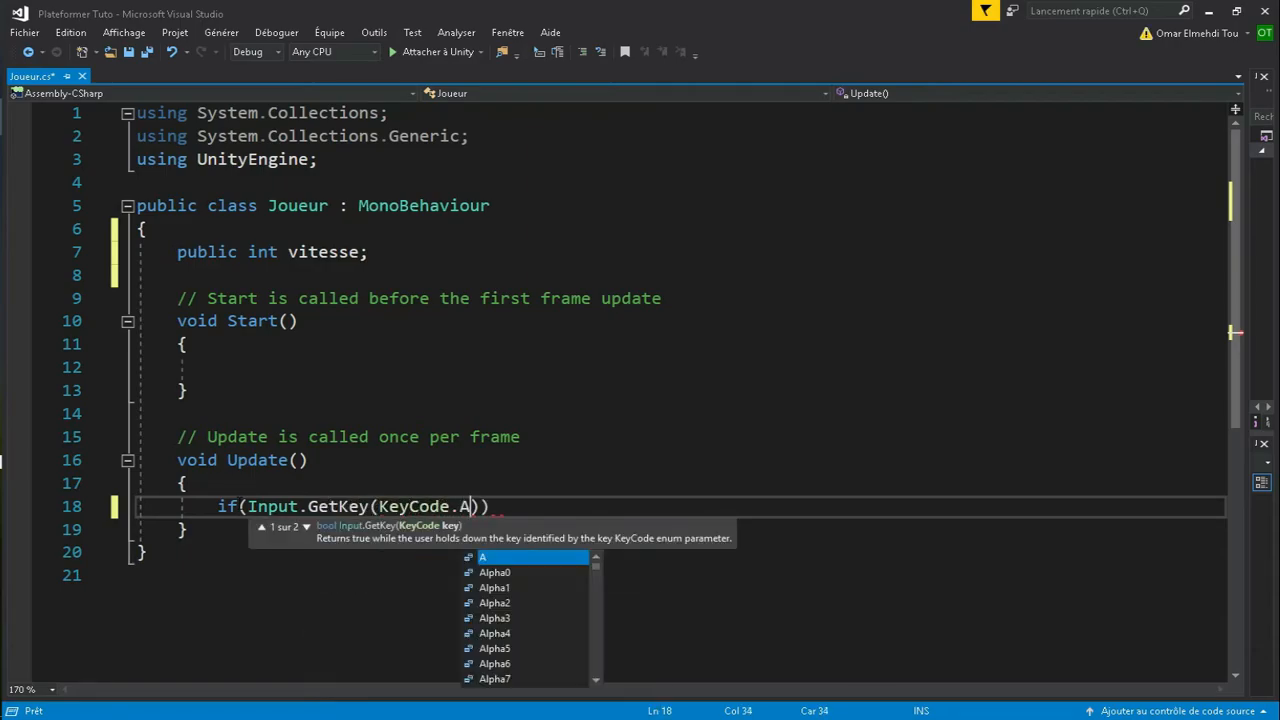
key(Return)
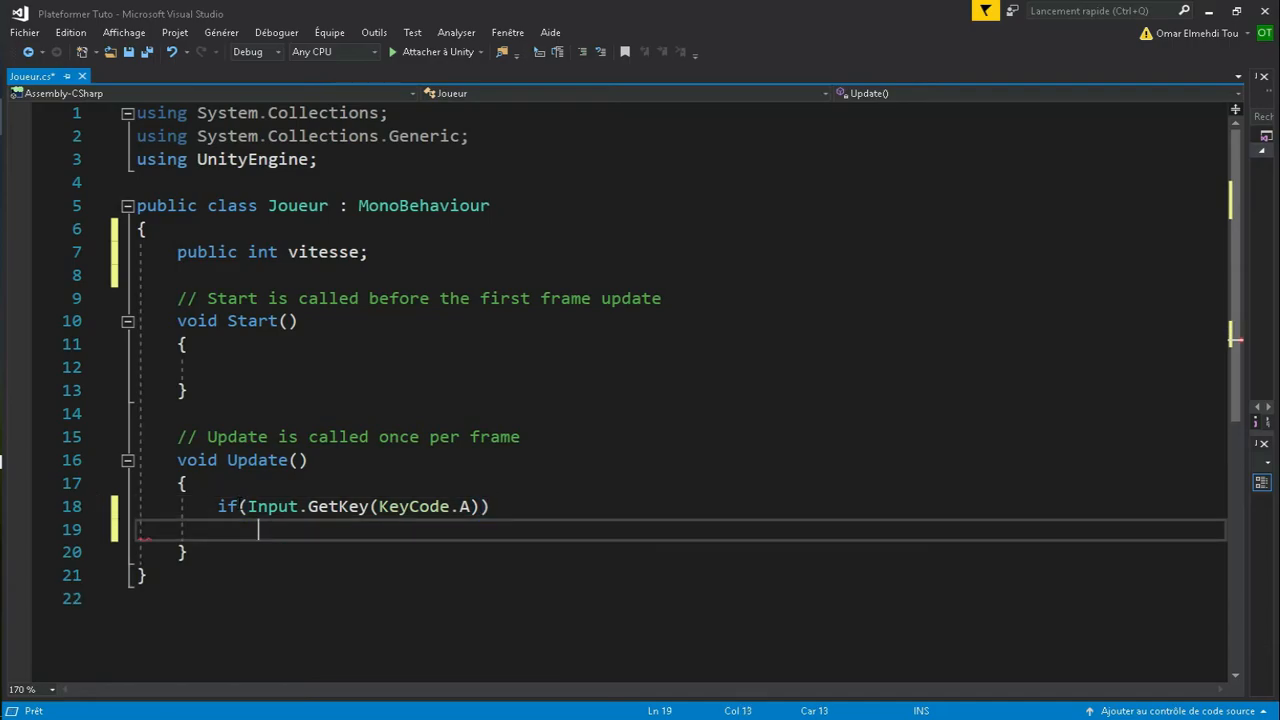
- Open a brace block under the A-key if and add transform.position += Vector3.left * vitesse * Time.deltaTime;
click(491, 515)
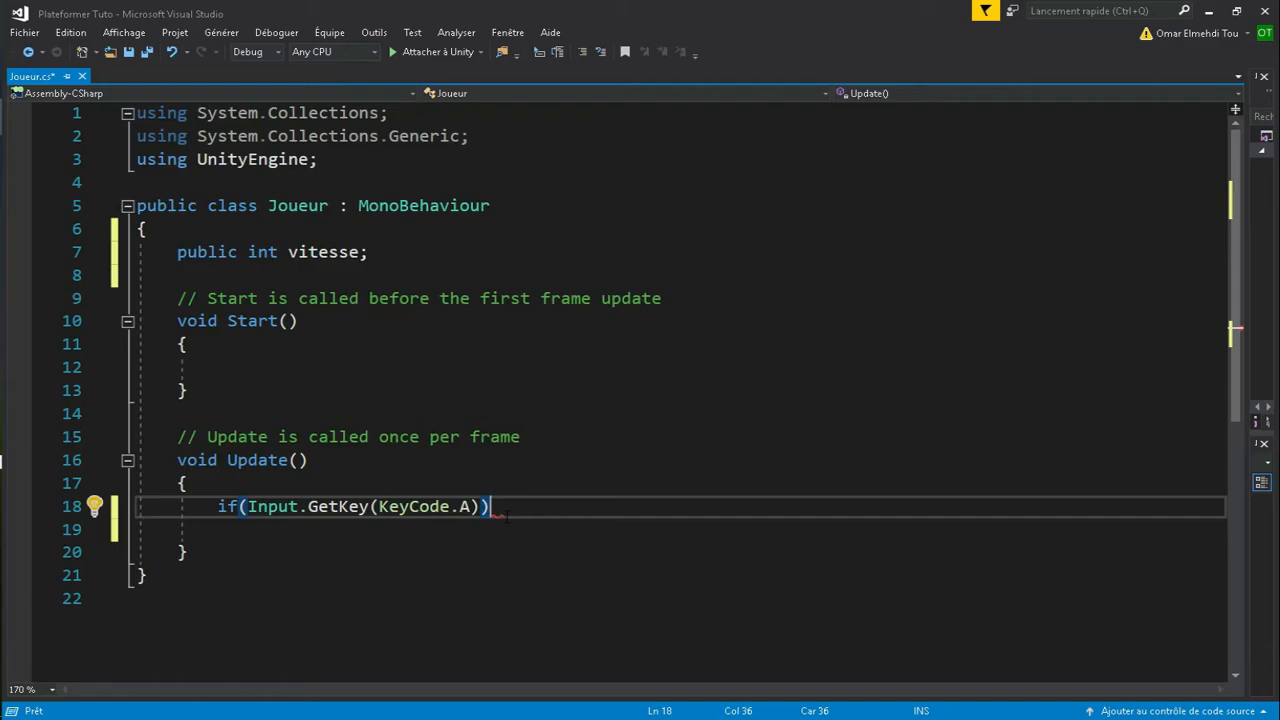
text({)
key(Return)
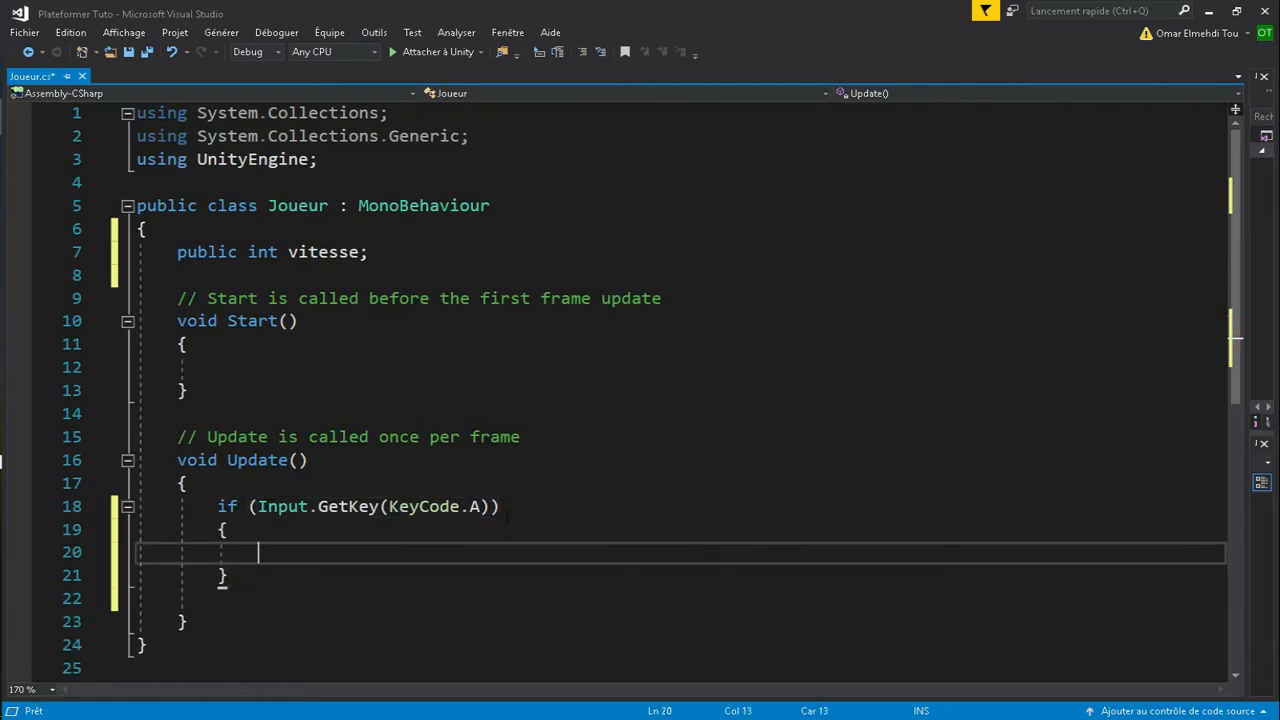
text(trans)
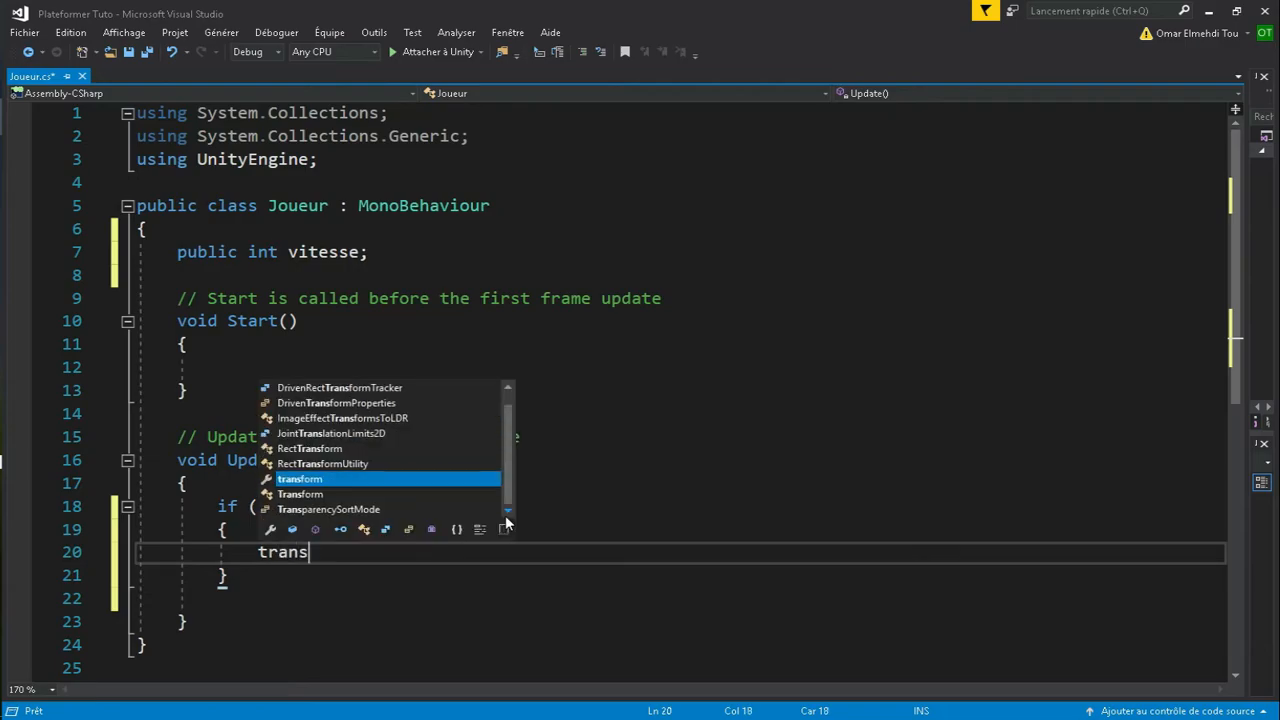
text(form.)
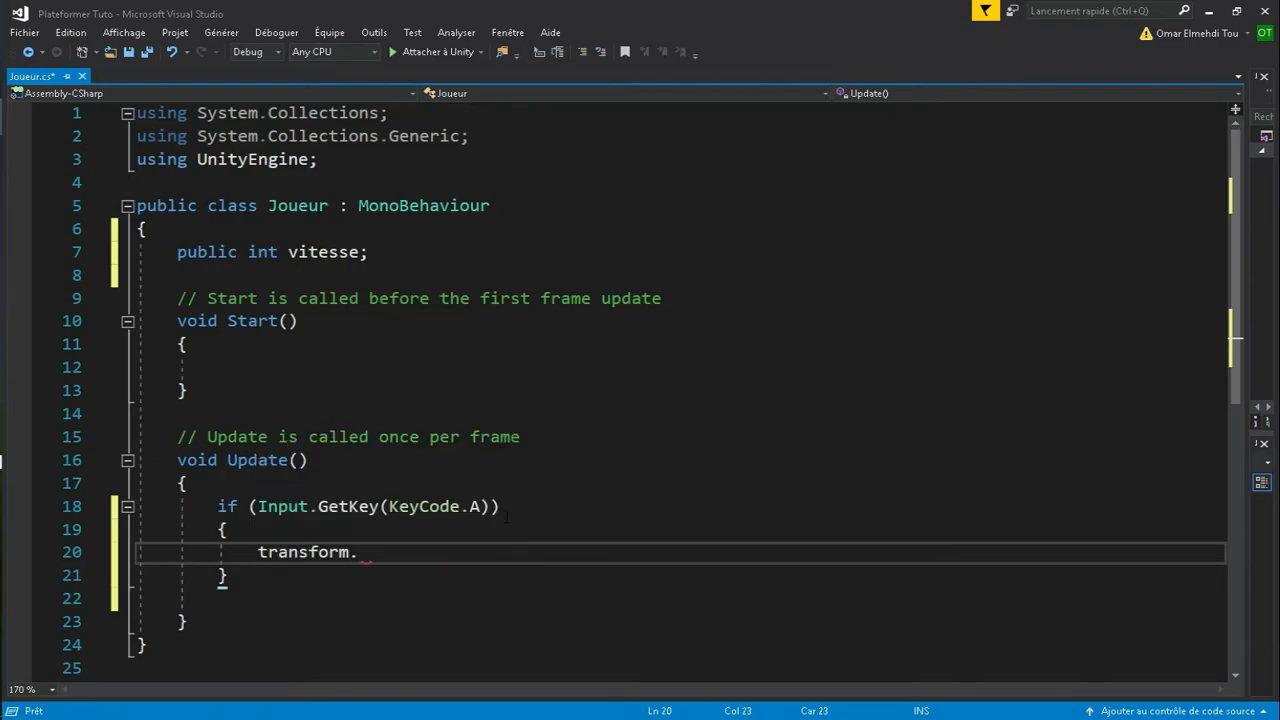
text(position +=)
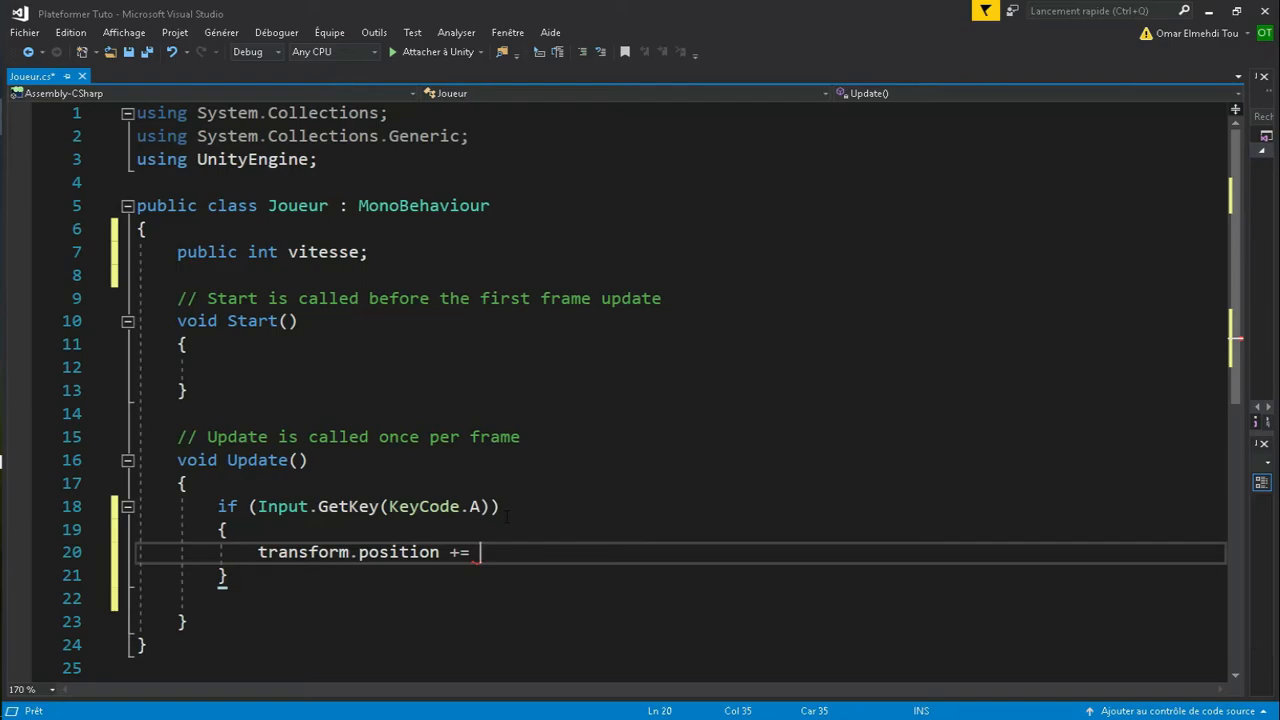
text(Vector)
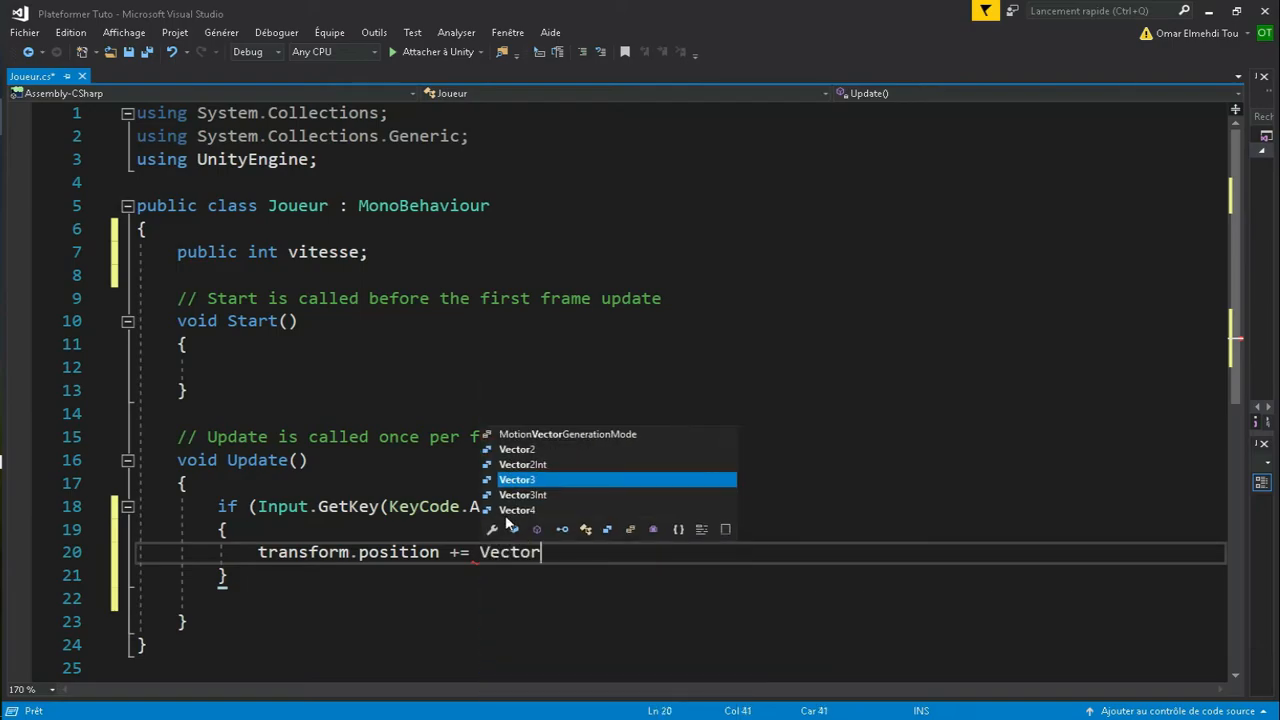
text(3.)
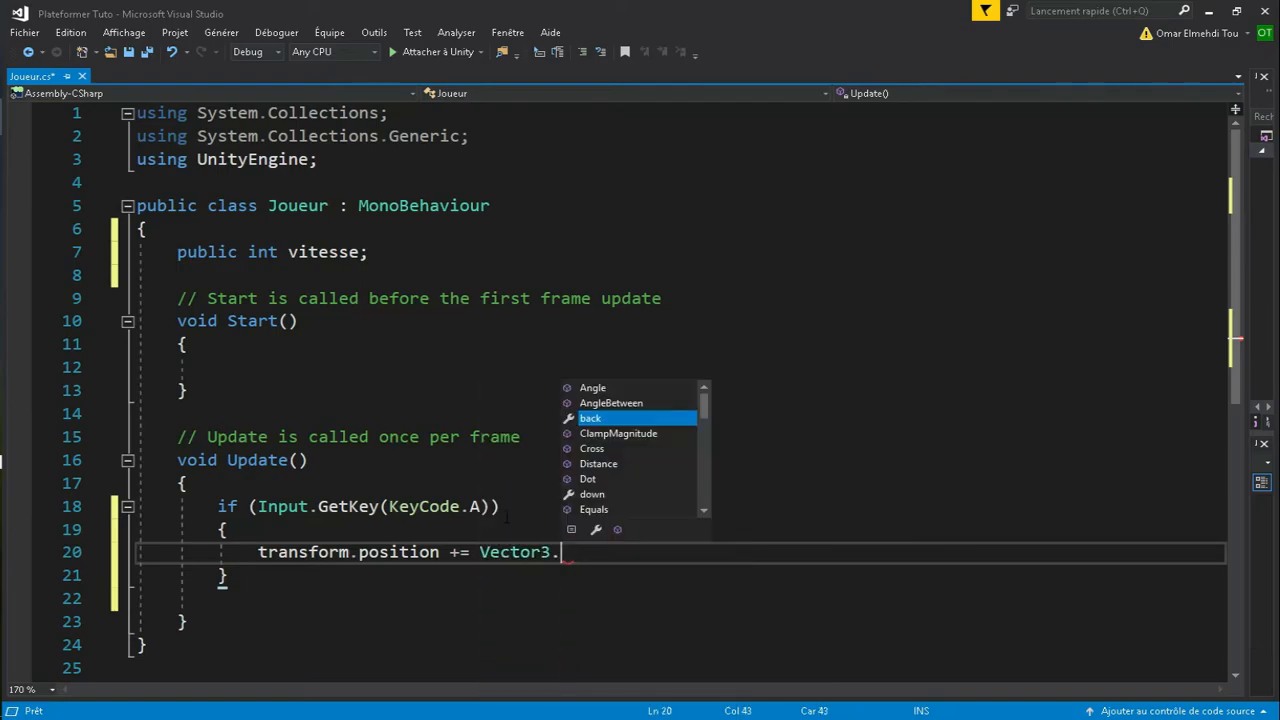
text(left * )
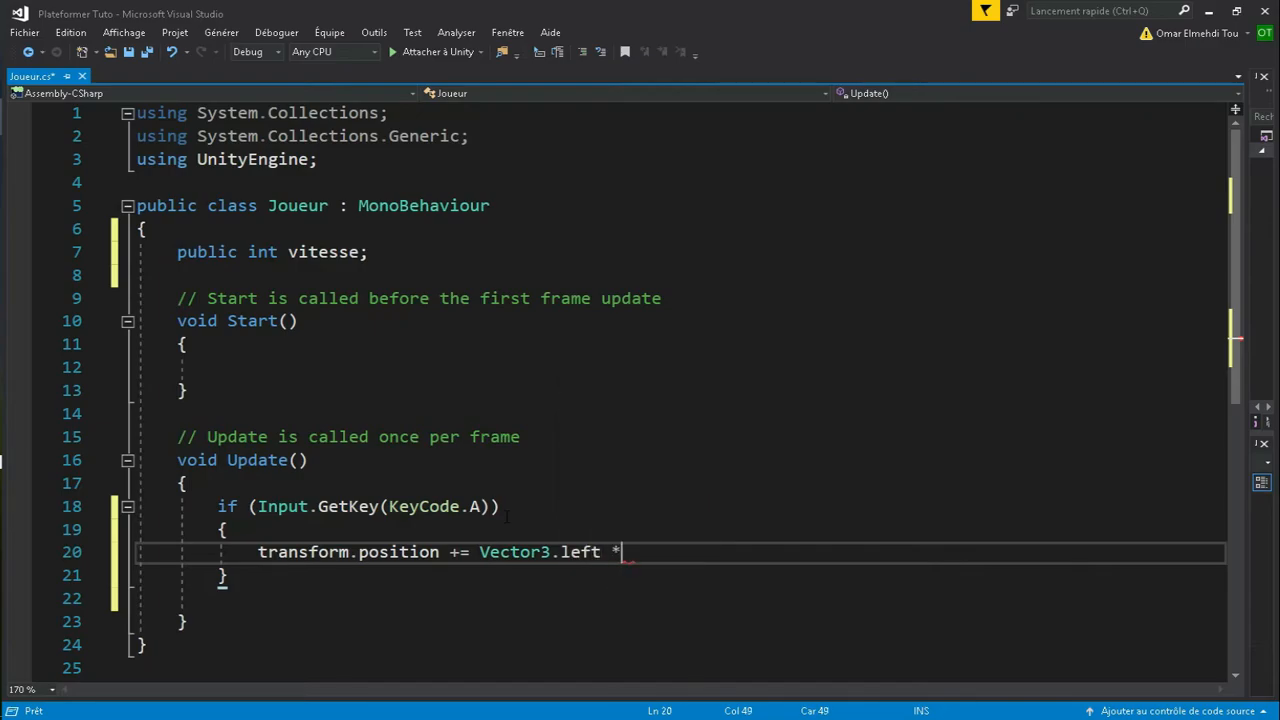
text(vit)
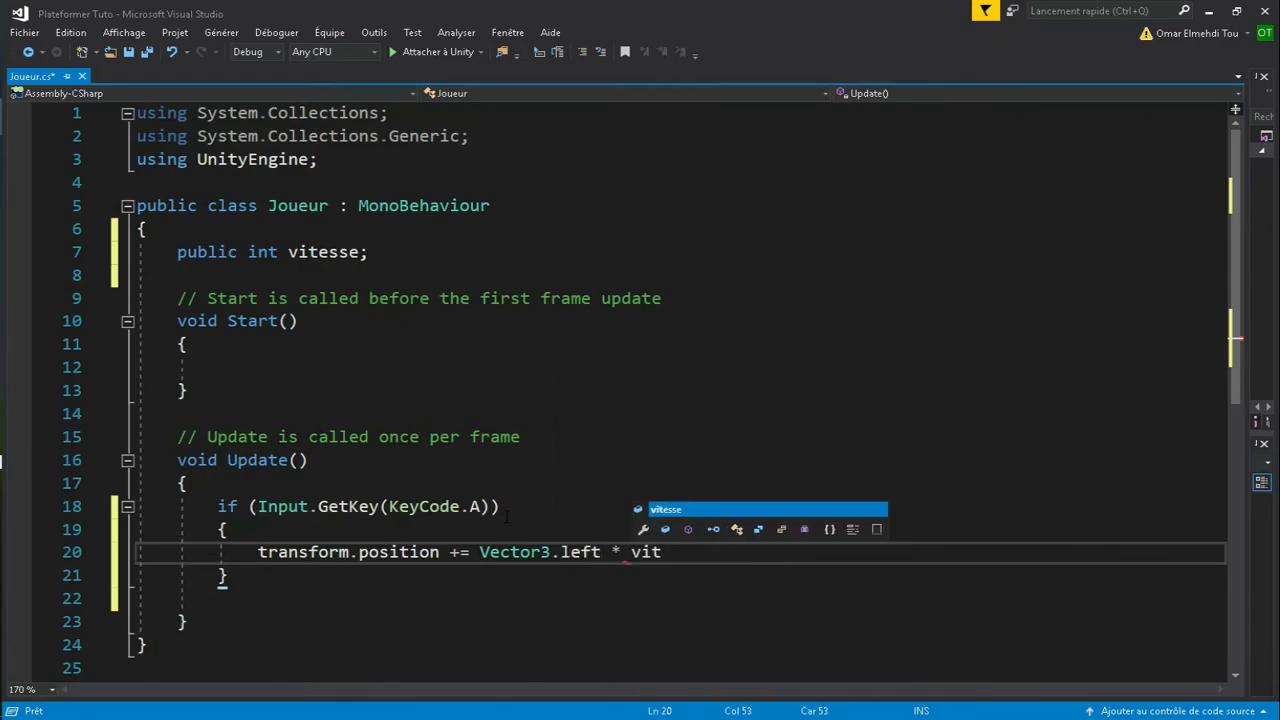
text(esse * b)
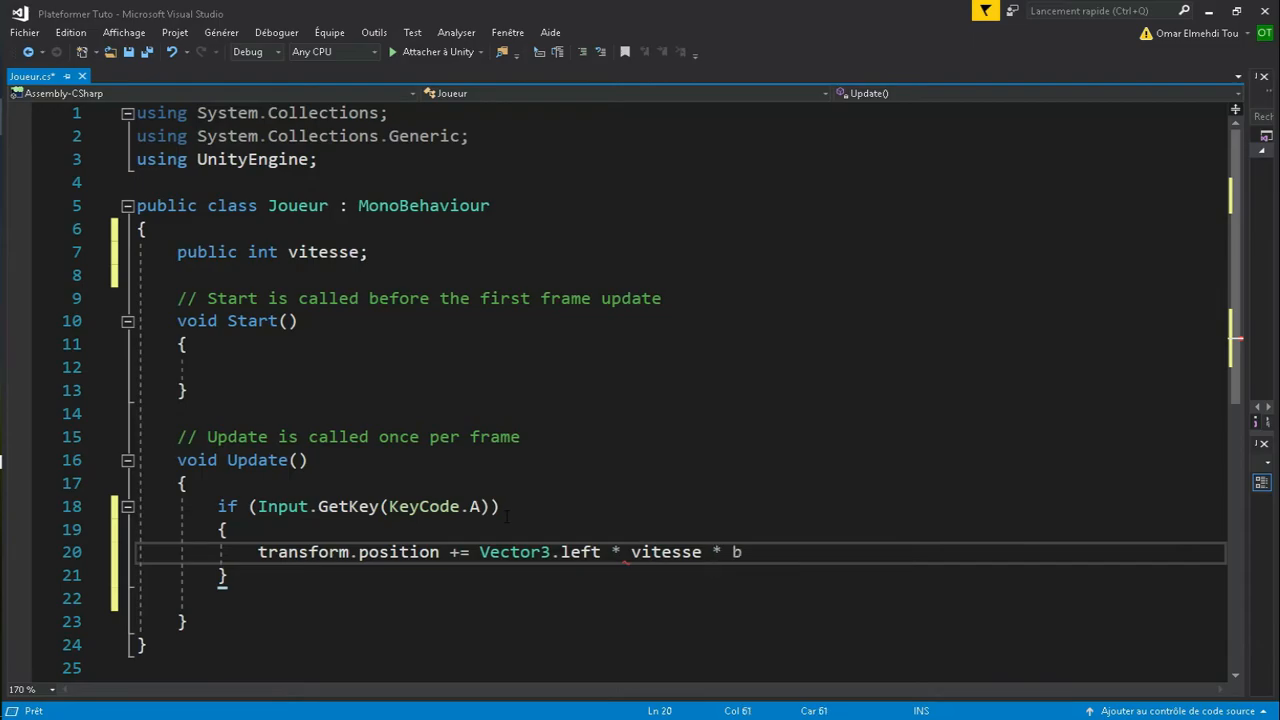
key(BackSpace)
text(Tim)
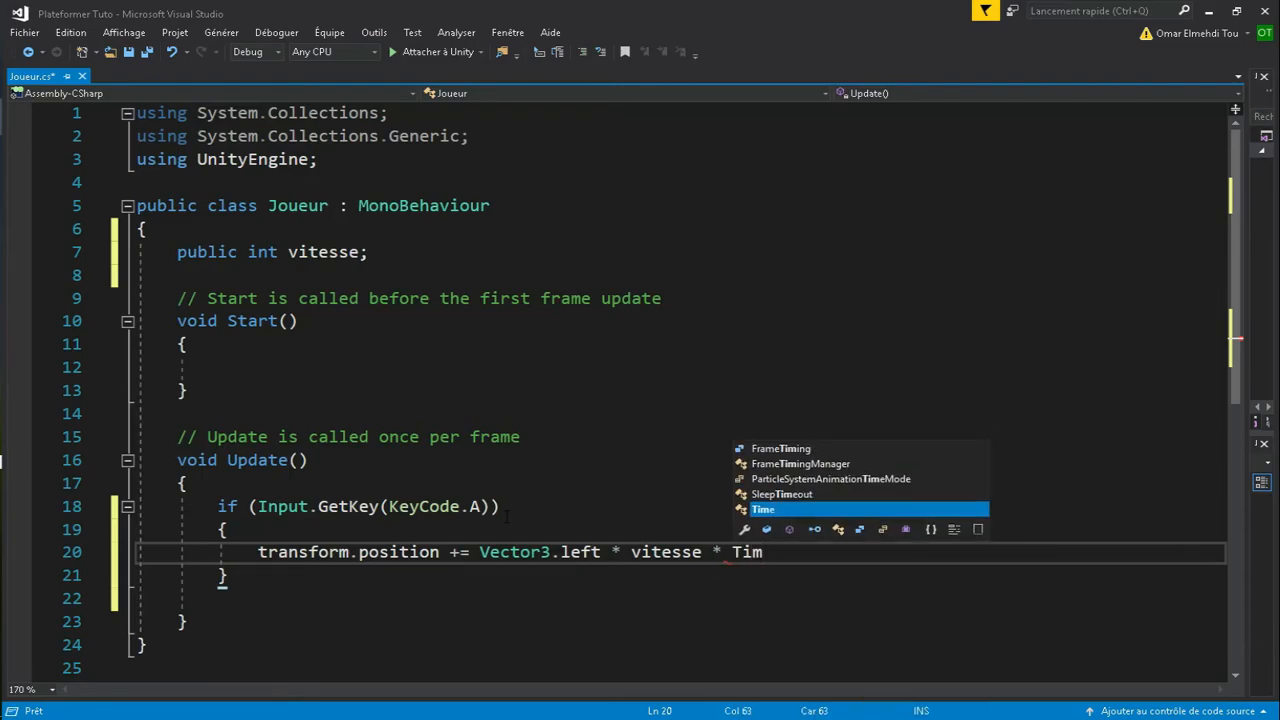
text(e.deltaTime)
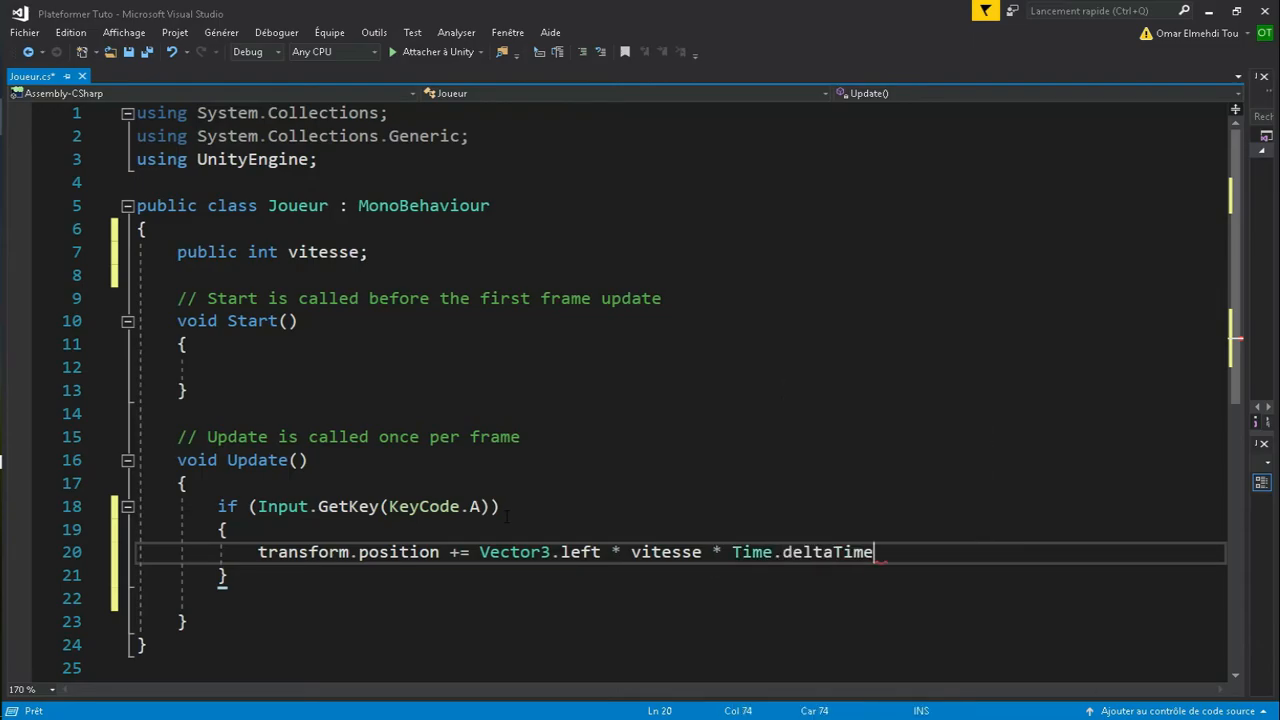
text(;)
key(Down)
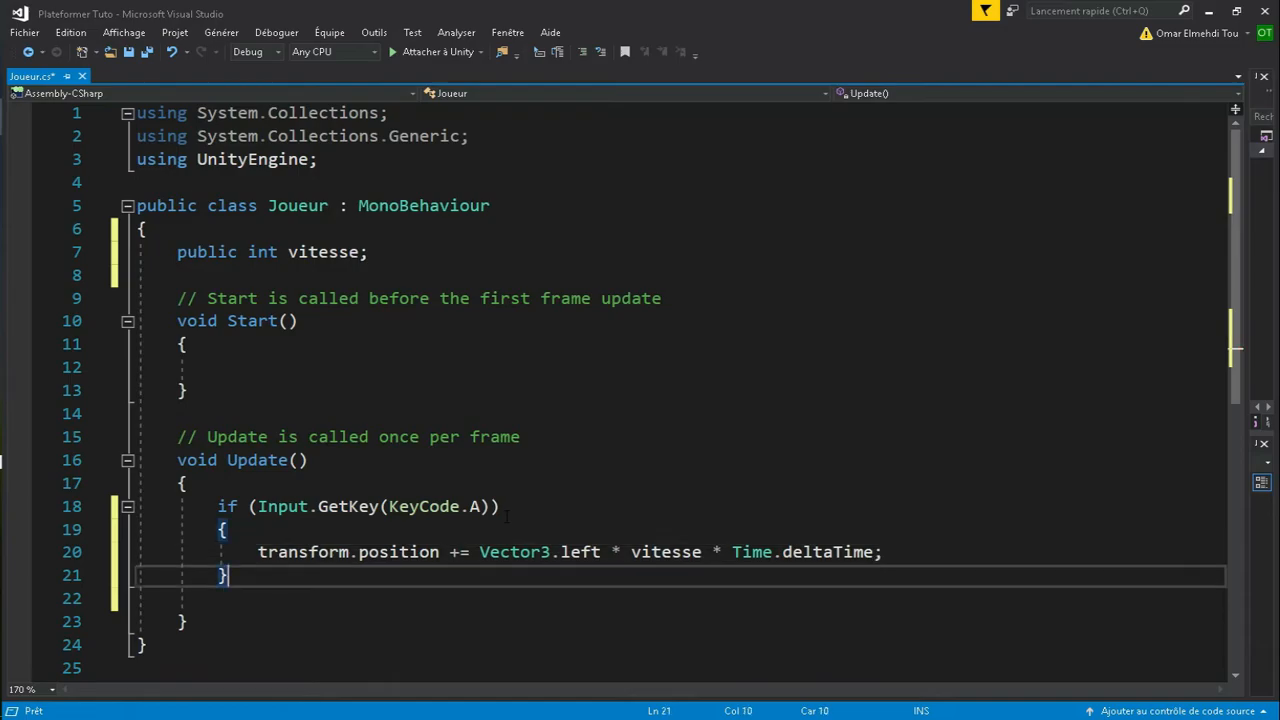
- Add an if(Input.GetKey(KeyCode.D)) block with transform.position += Vector3.right * vitesse * Time.deltaTime;
key(Return)
key(Return)
text(if)
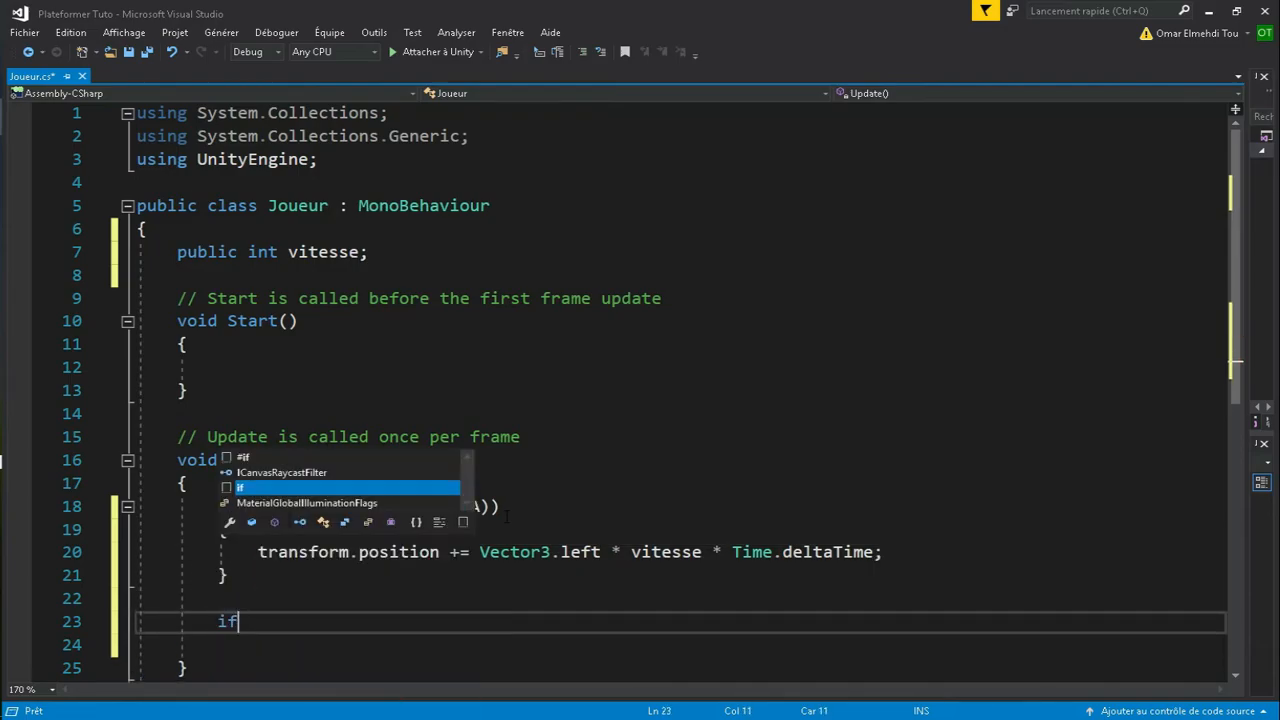
text((Input.GetK)
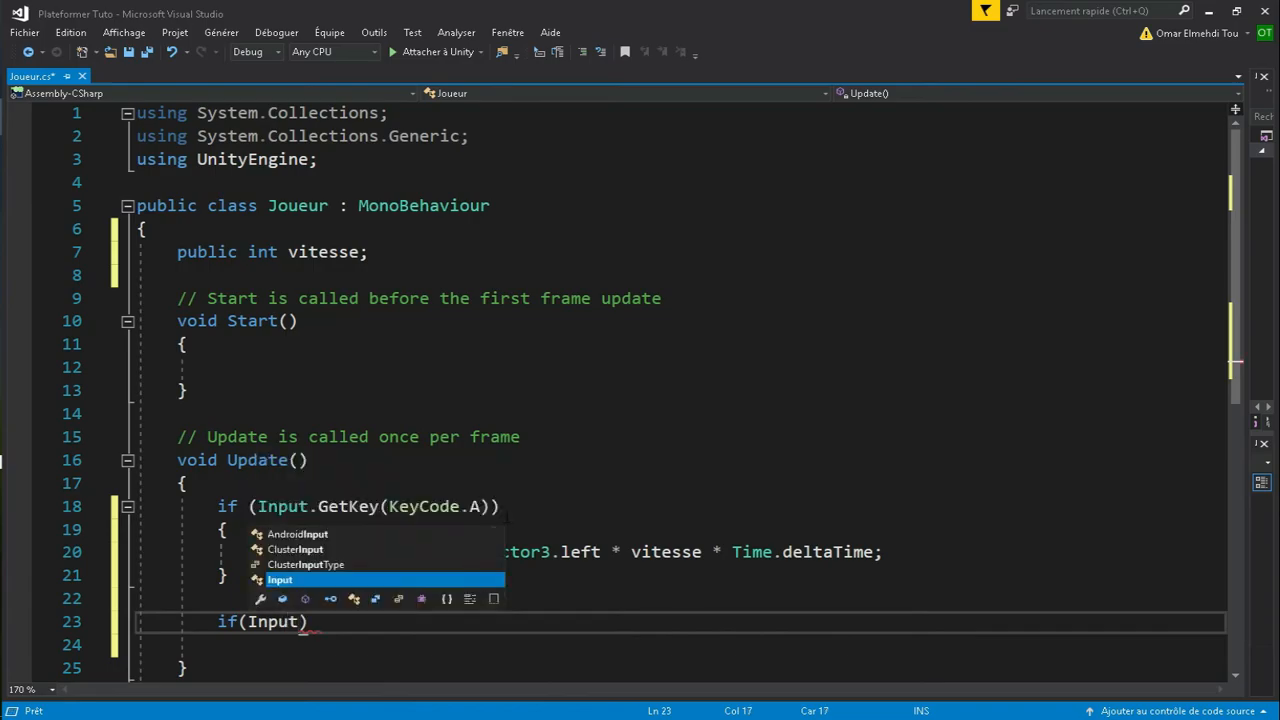
text(ey(Ke)
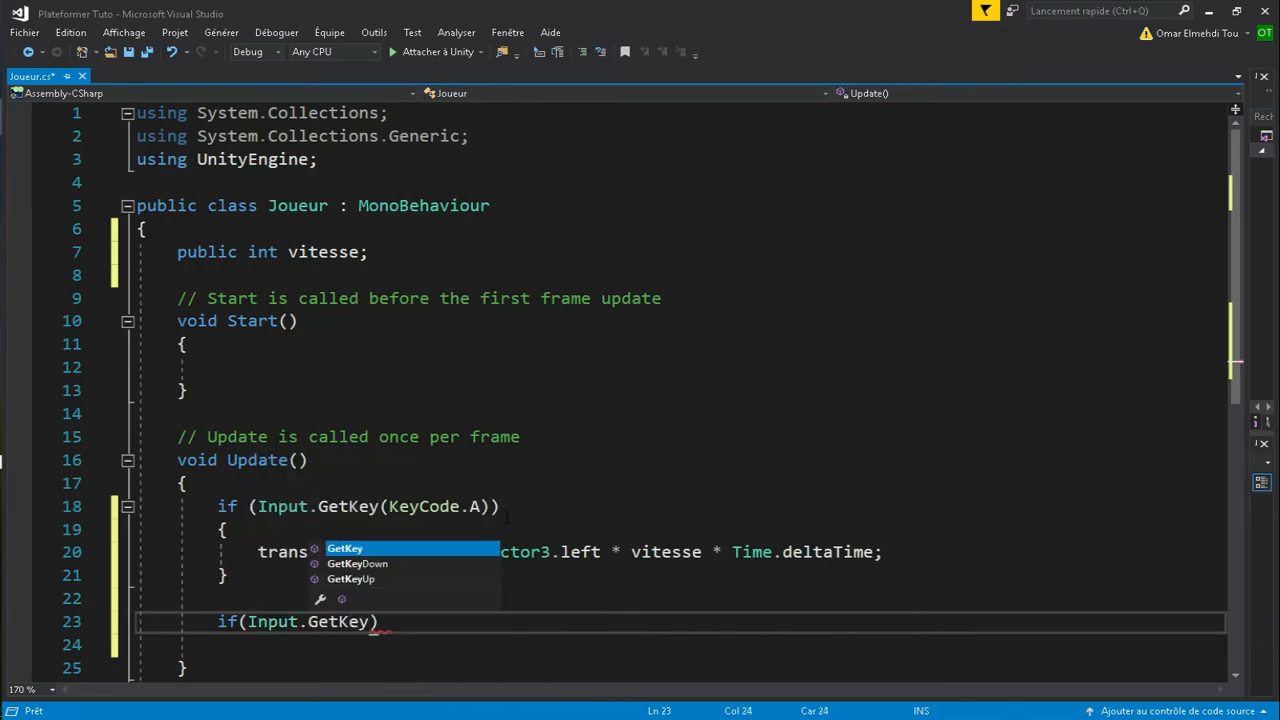
text(yCode.D))
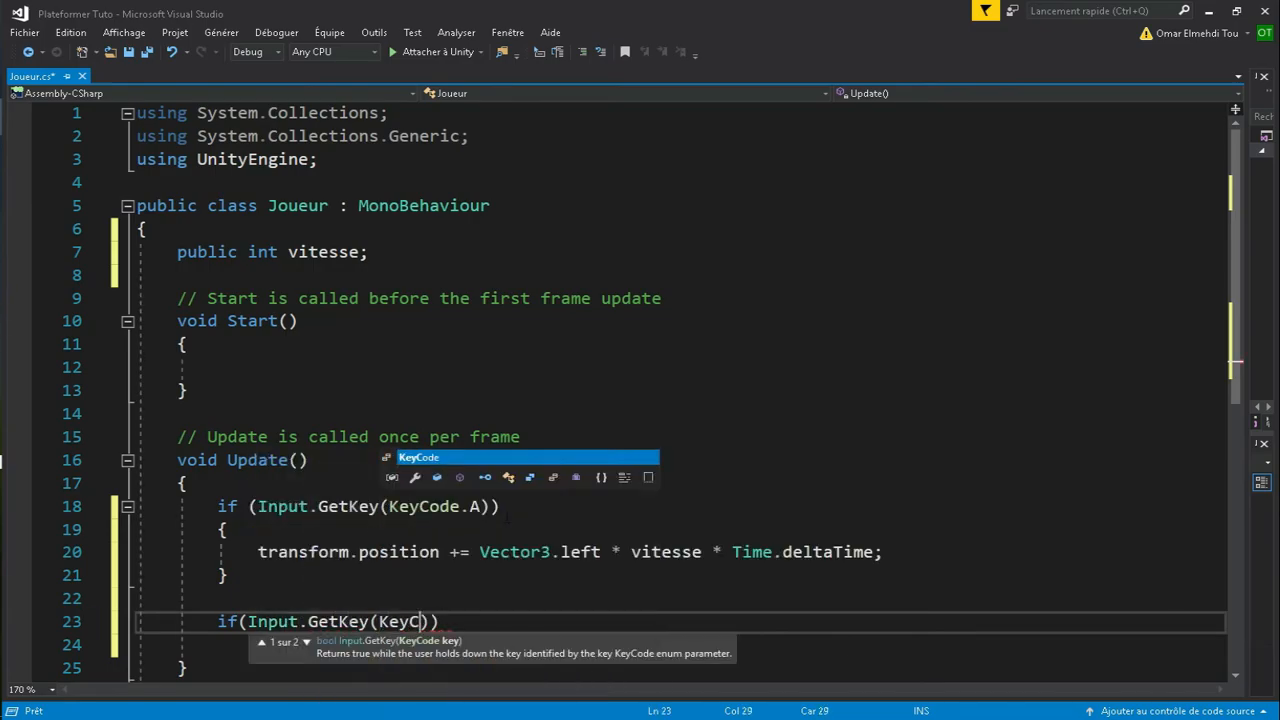
text())
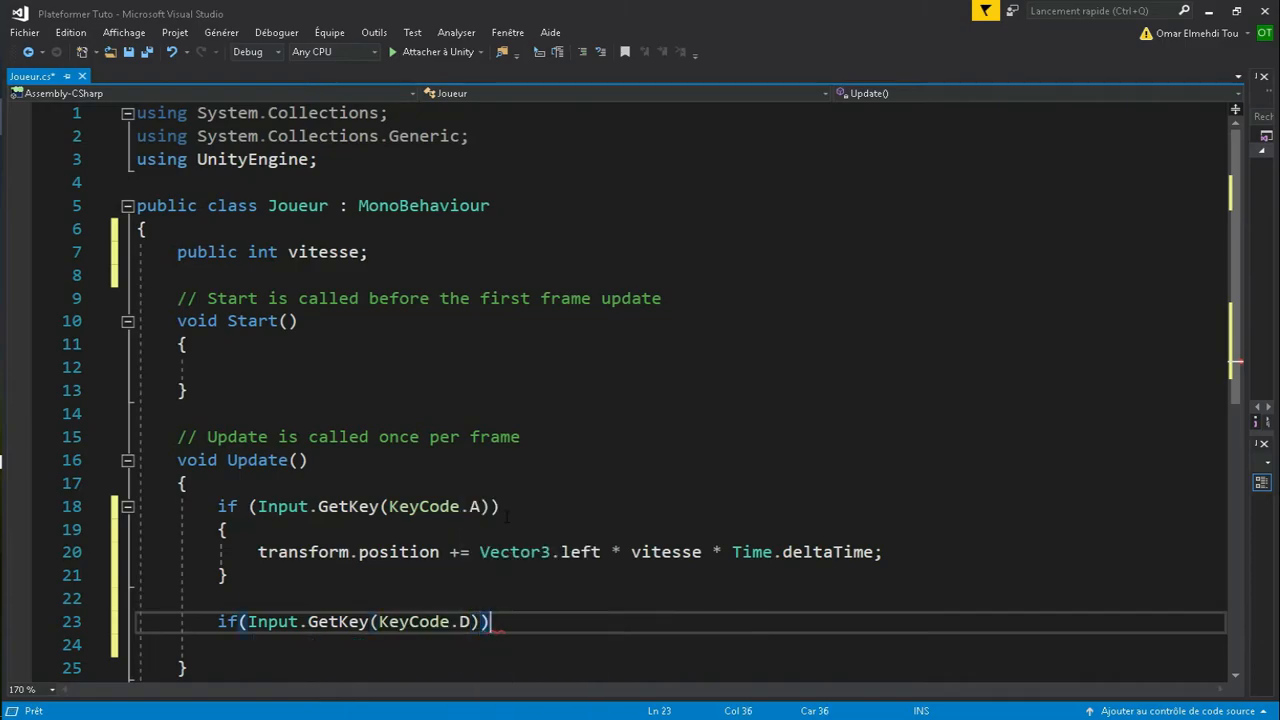
key(Return)
text(tra)
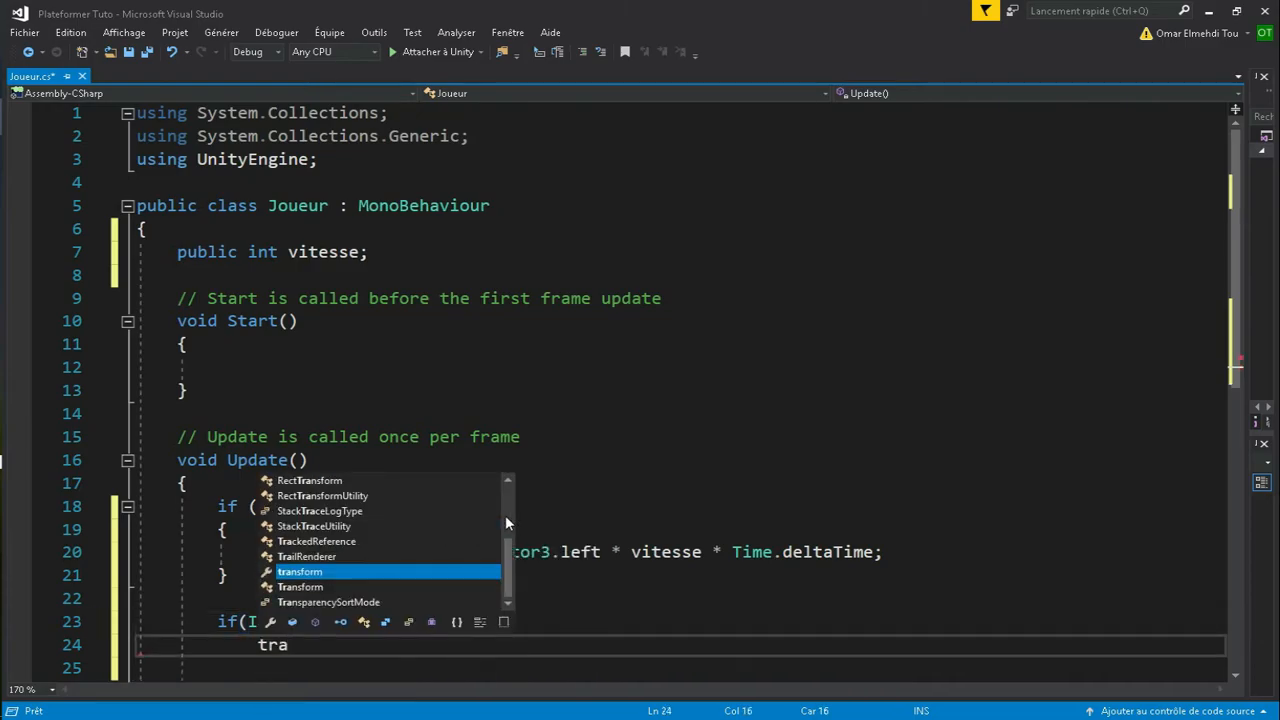
key(BackSpace)
key(BackSpace)
key(BackSpace)
key(BackSpace)
scroll(507, 516, down, 2)
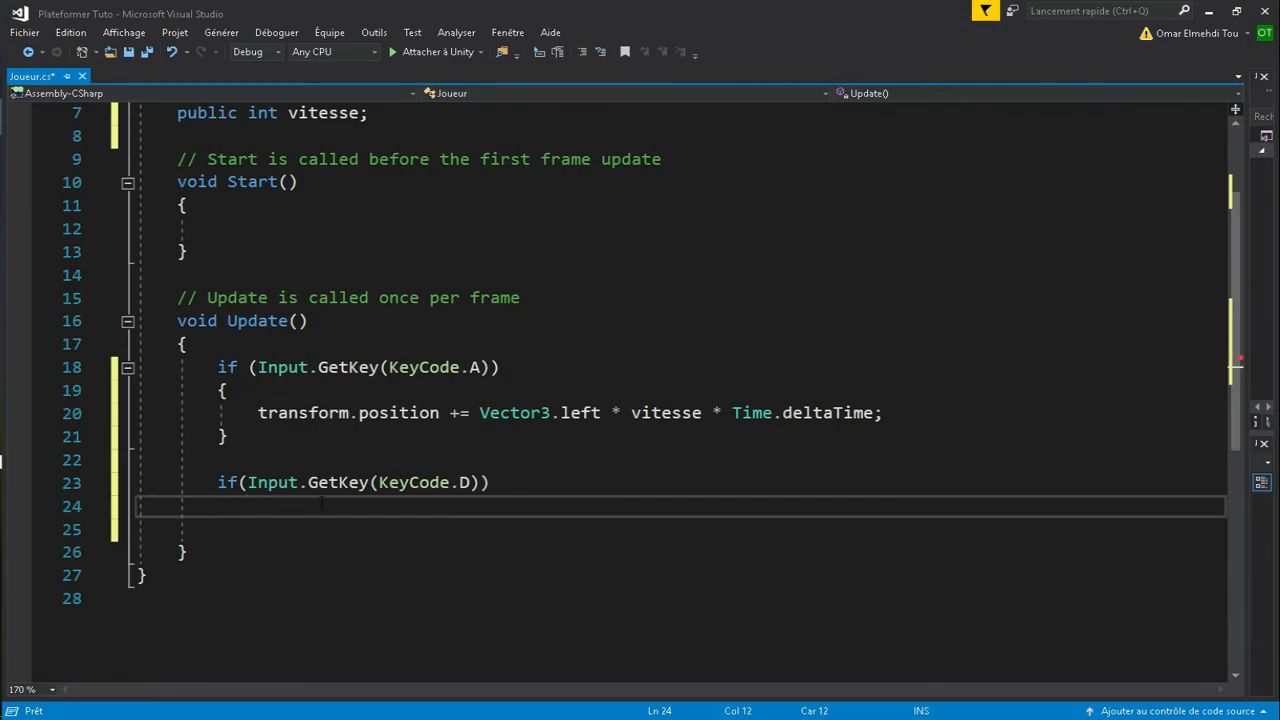
key(BackSpace)
key(BackSpace)
key(BackSpace)
text({)
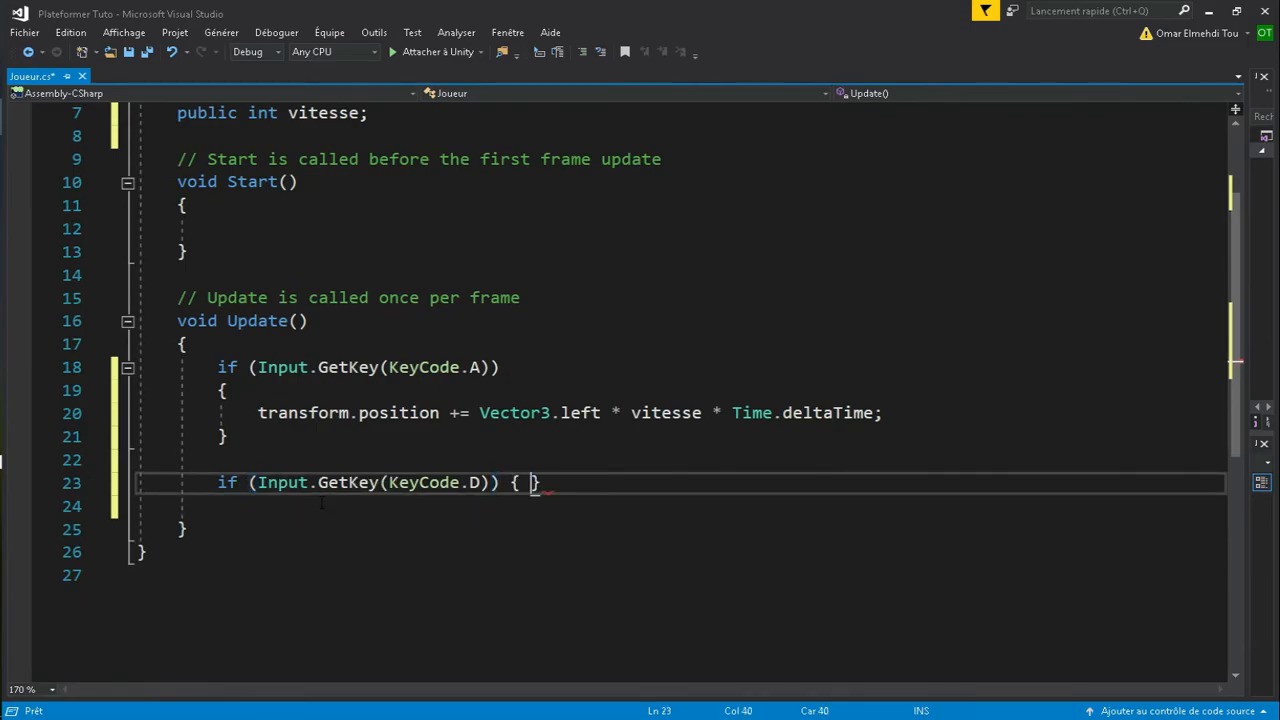
key(Return)
text(transfo)
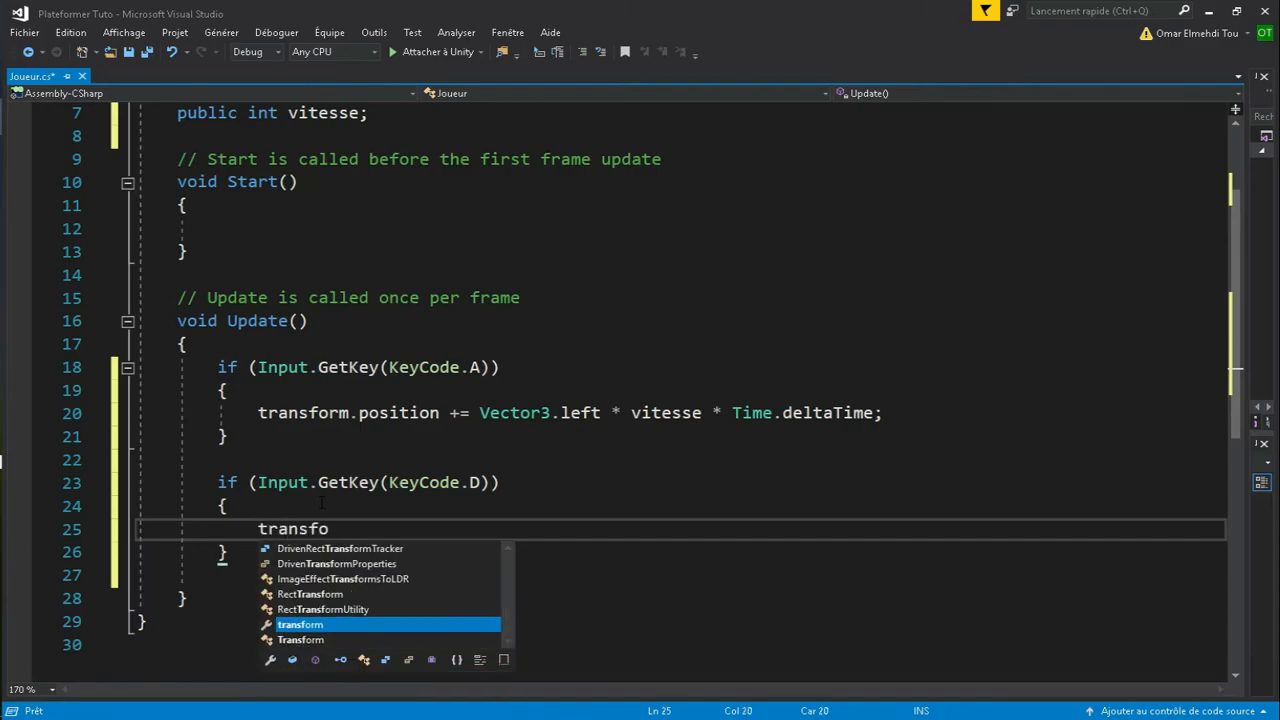
text(rm.positio)
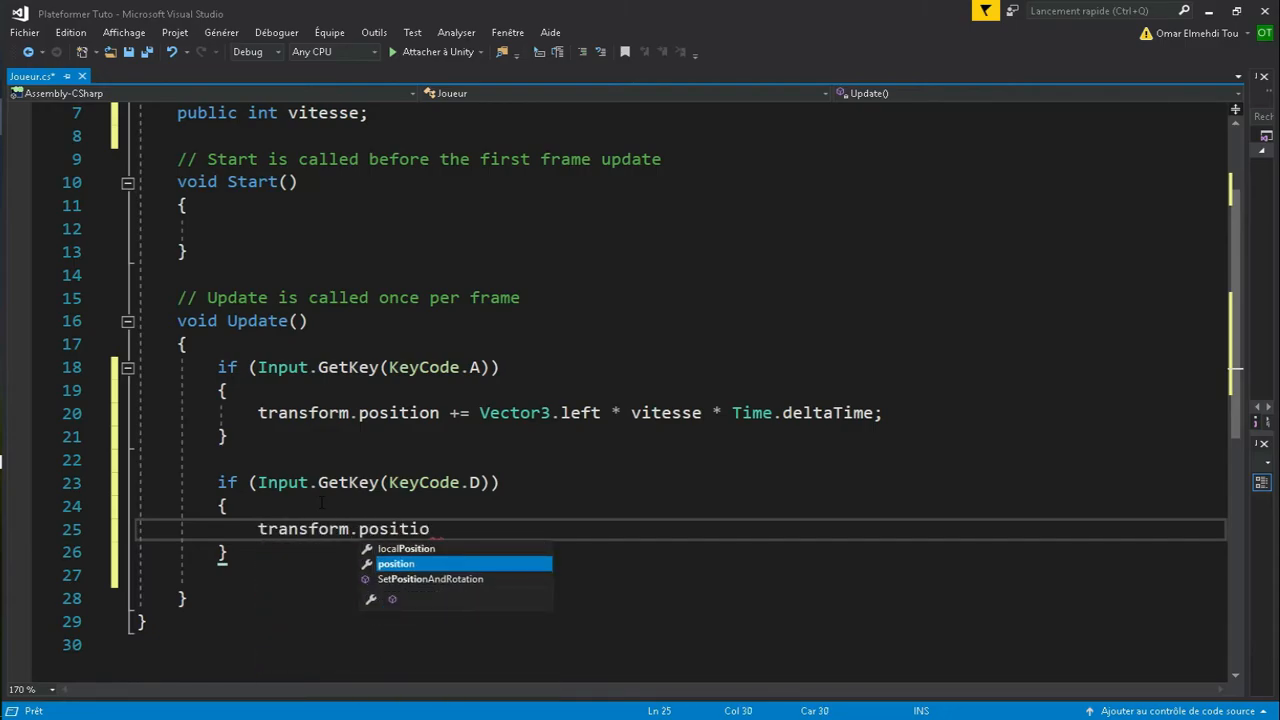
text(n += Vector)
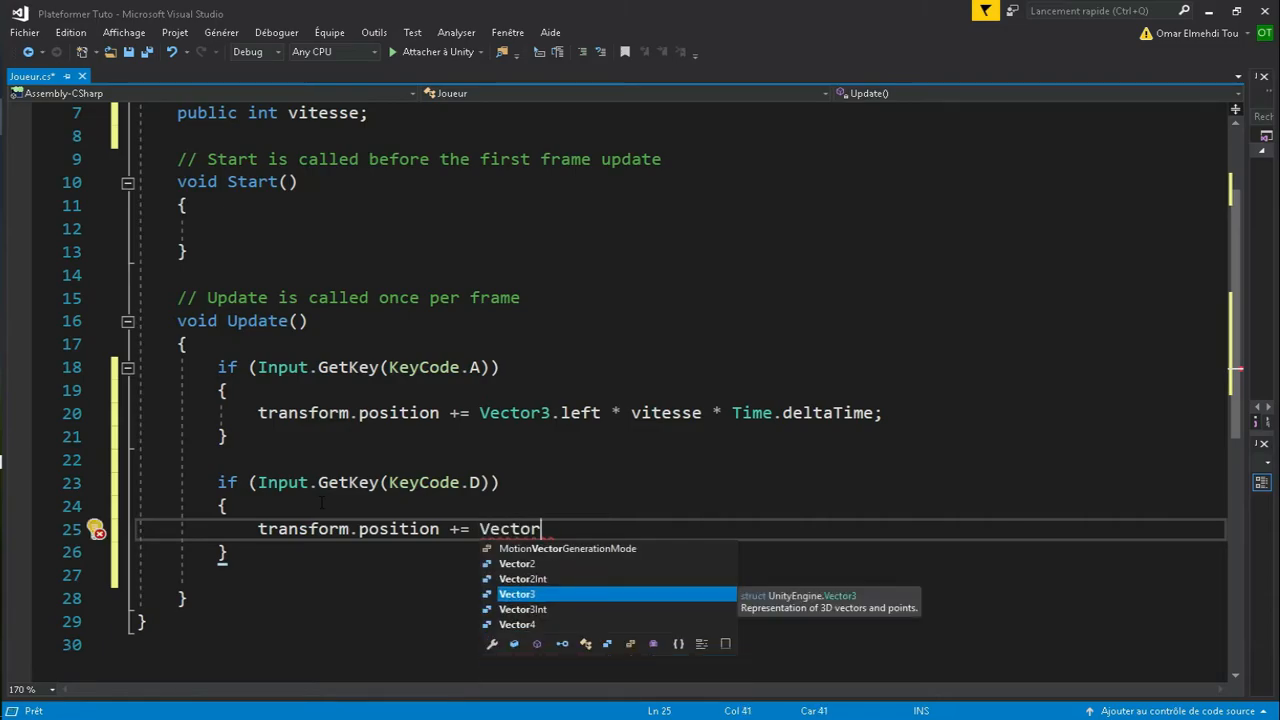
text(3.right *)
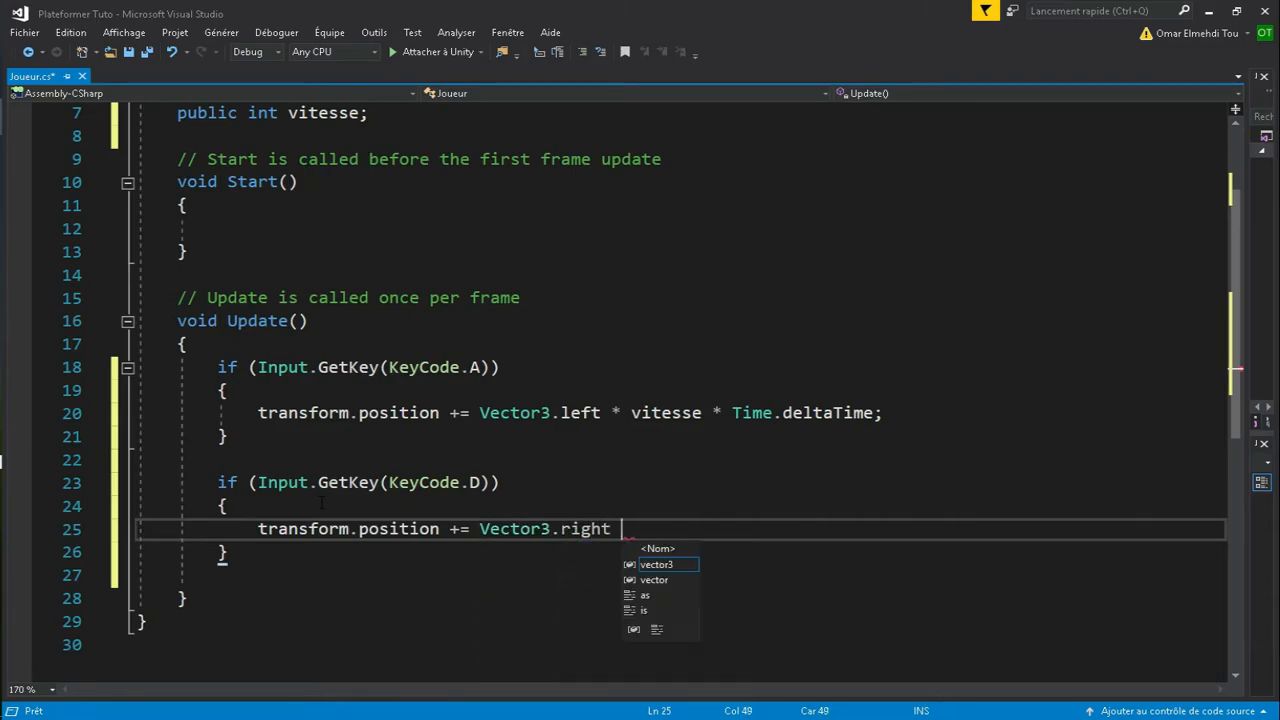
text( vi)
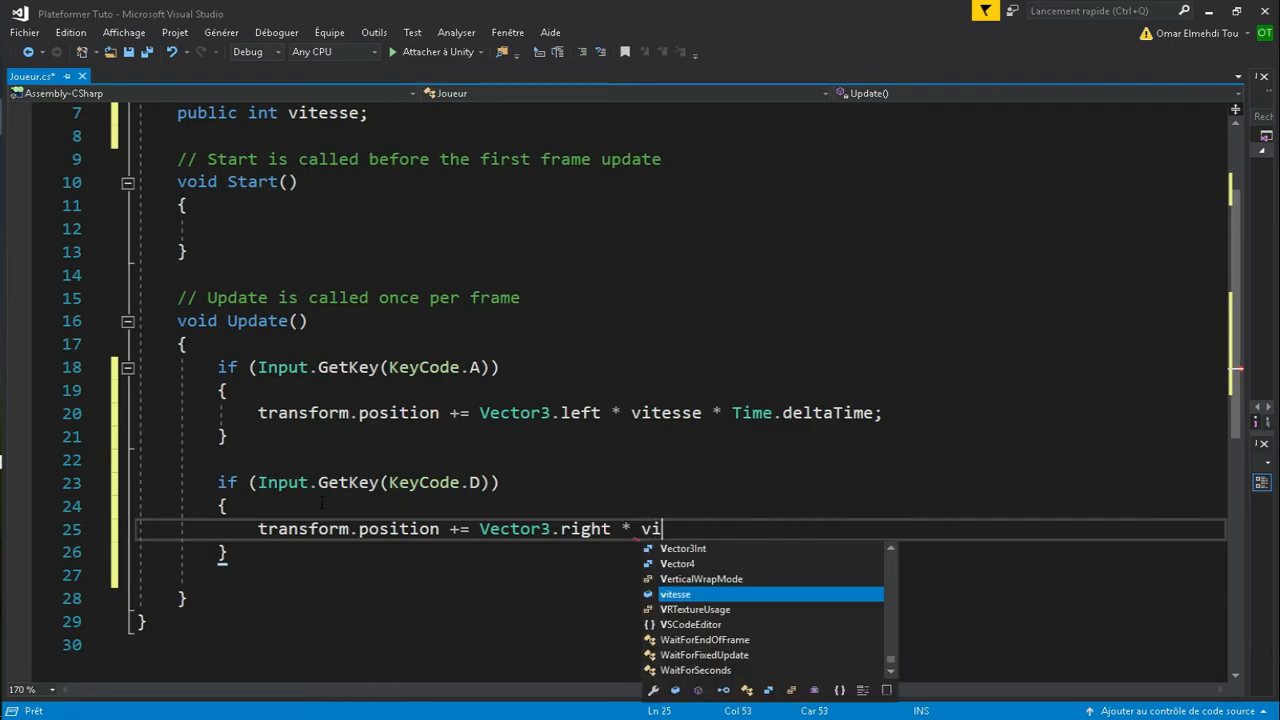
text(tesse * Ti)
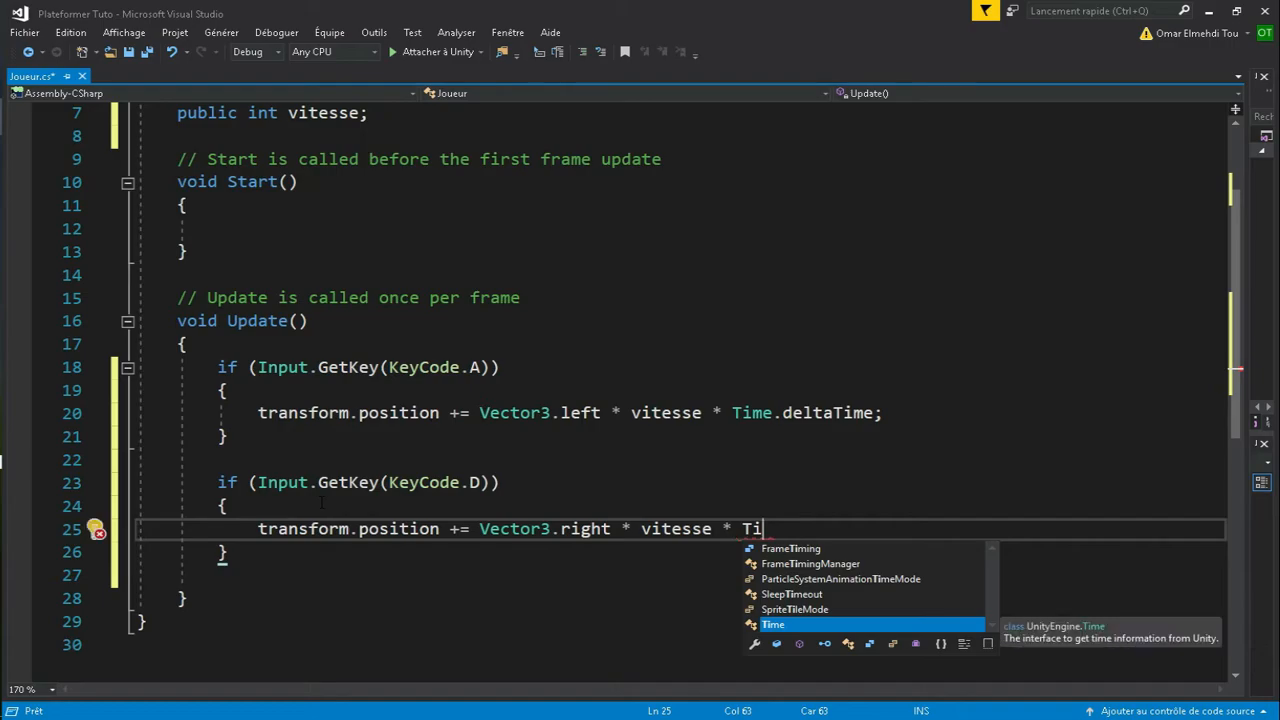
text(me.de)
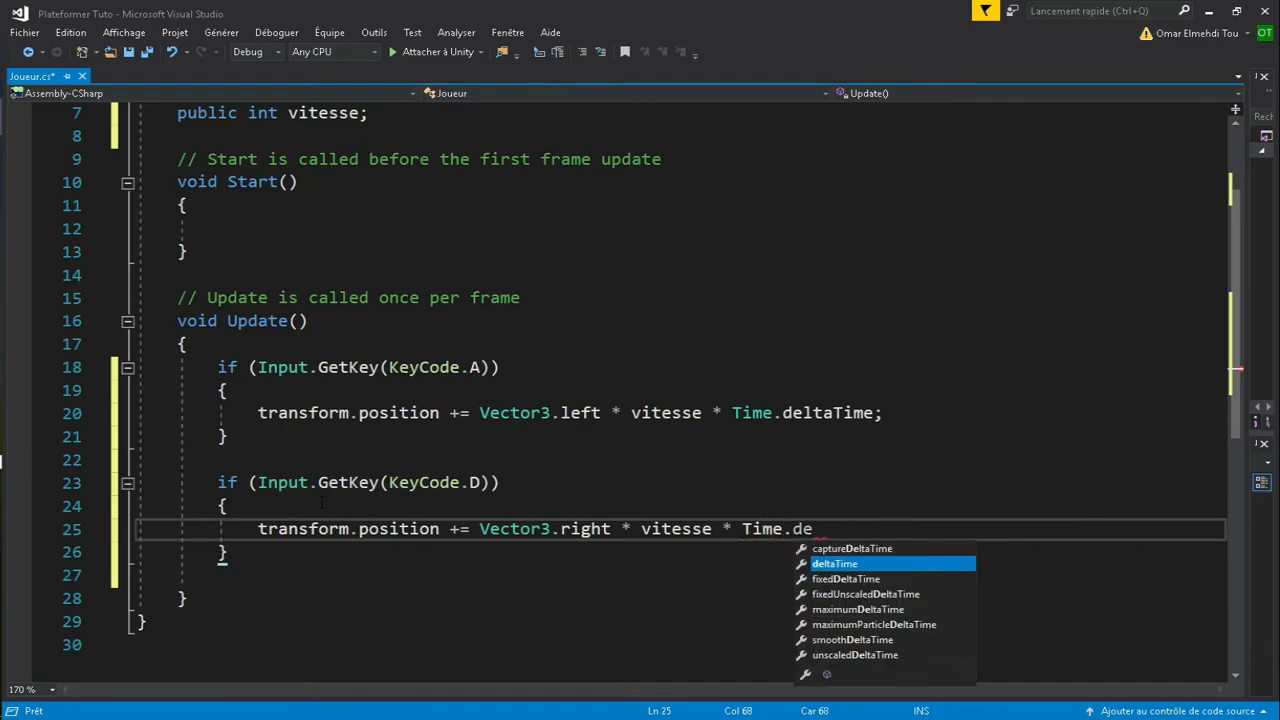
text(ltaTi)
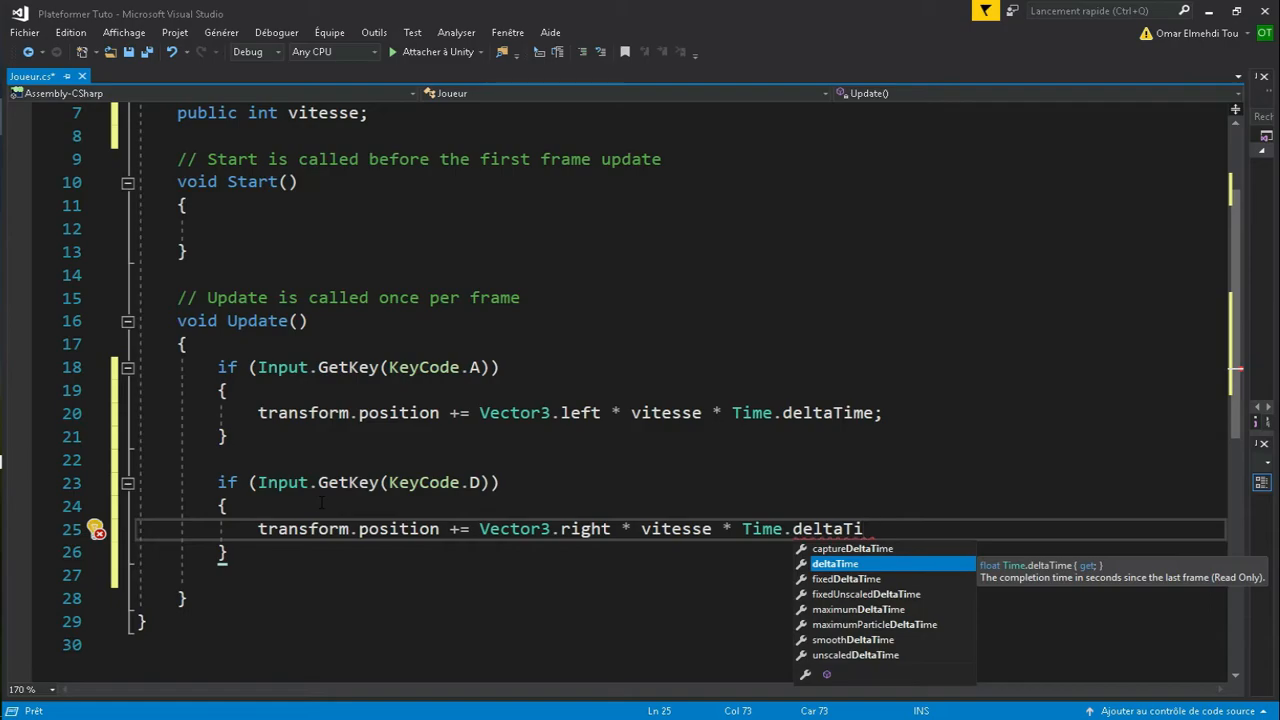
key(Tab)
text(;)
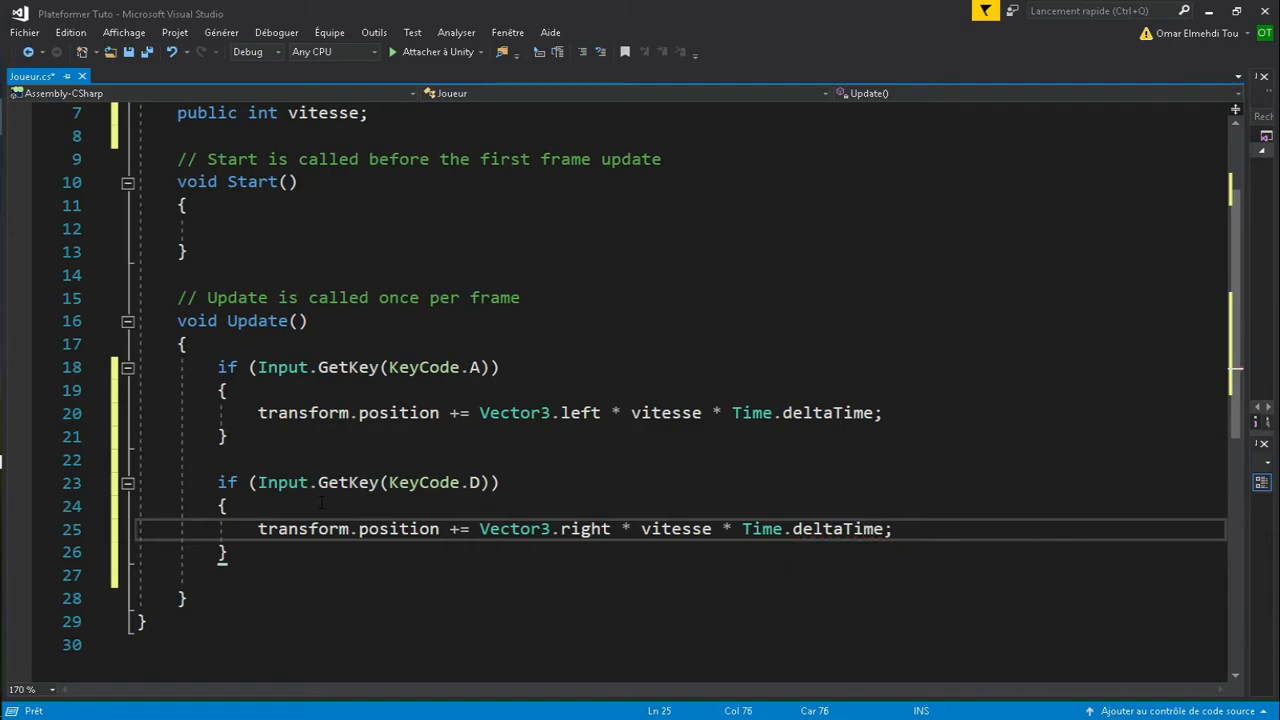
key(Right)
key(Right)
key(Right)
key(Right)
key(Right)
key(Right)
key(Right)
key(Right)
key(Right)
key(Right)
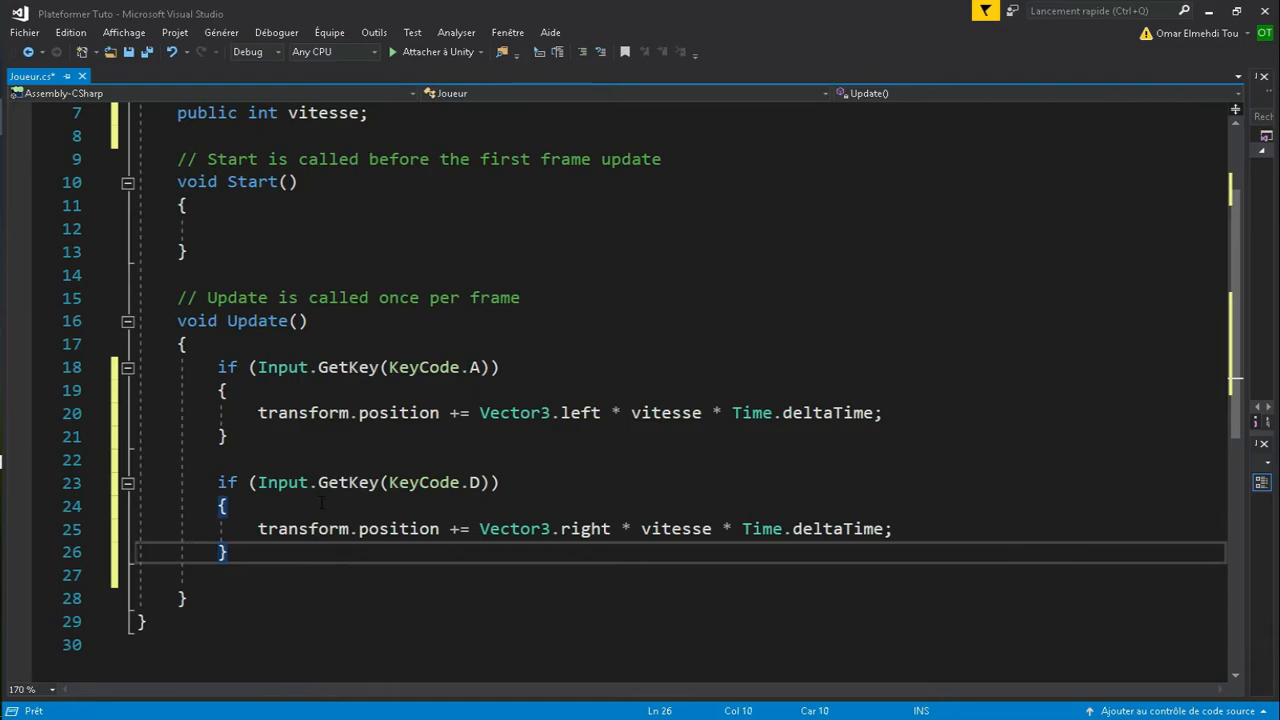
scroll(260, 508, up, 2)
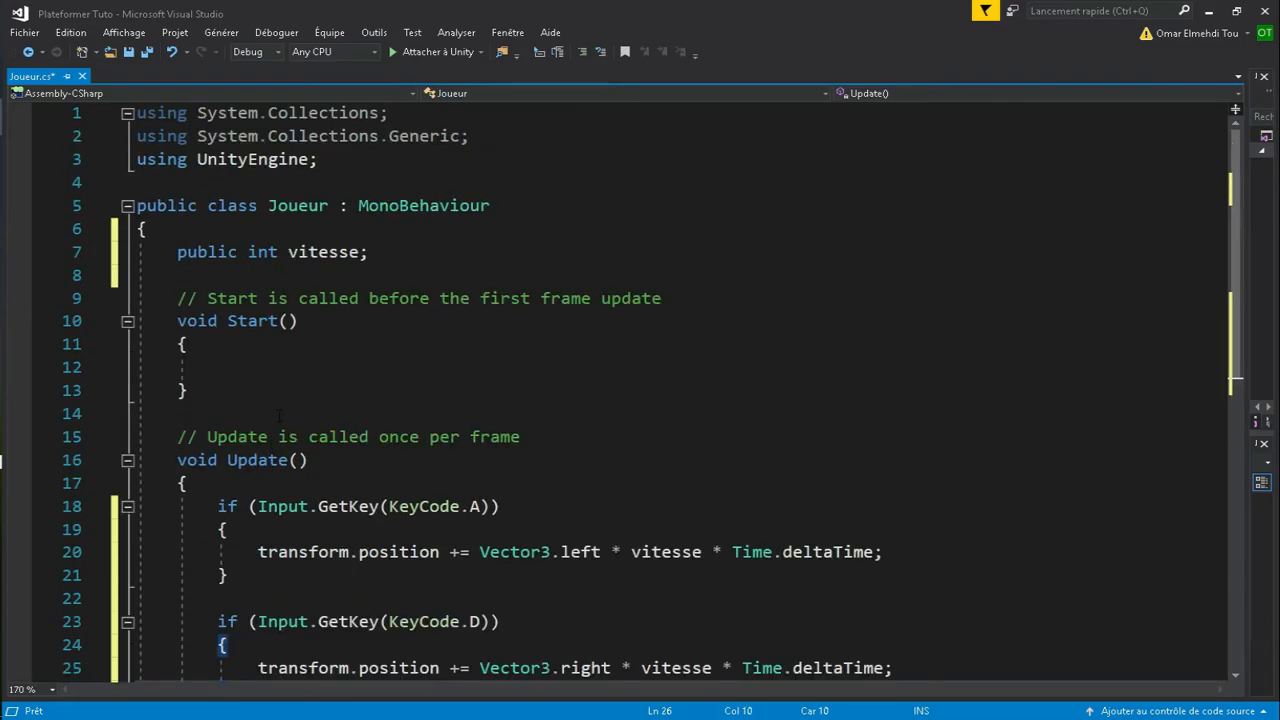
- Save Joueur.cs from the File menu and switch to Unity
click(30, 34)
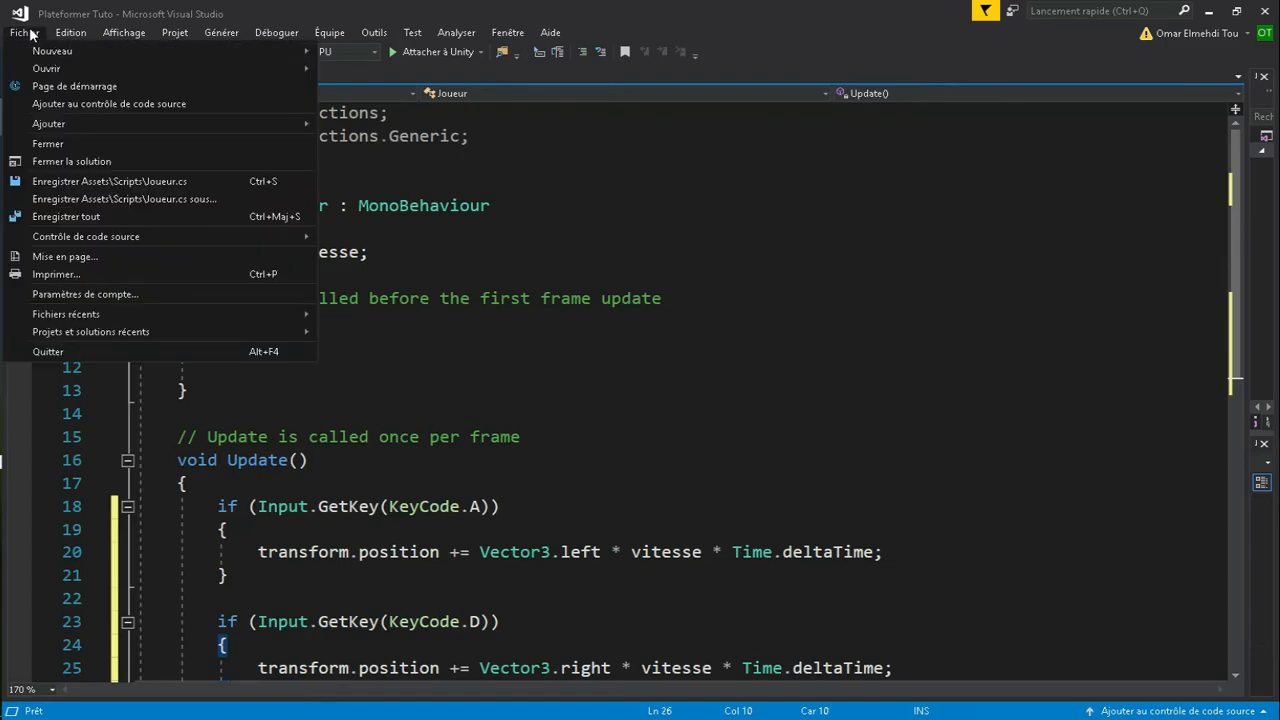
click(84, 181)
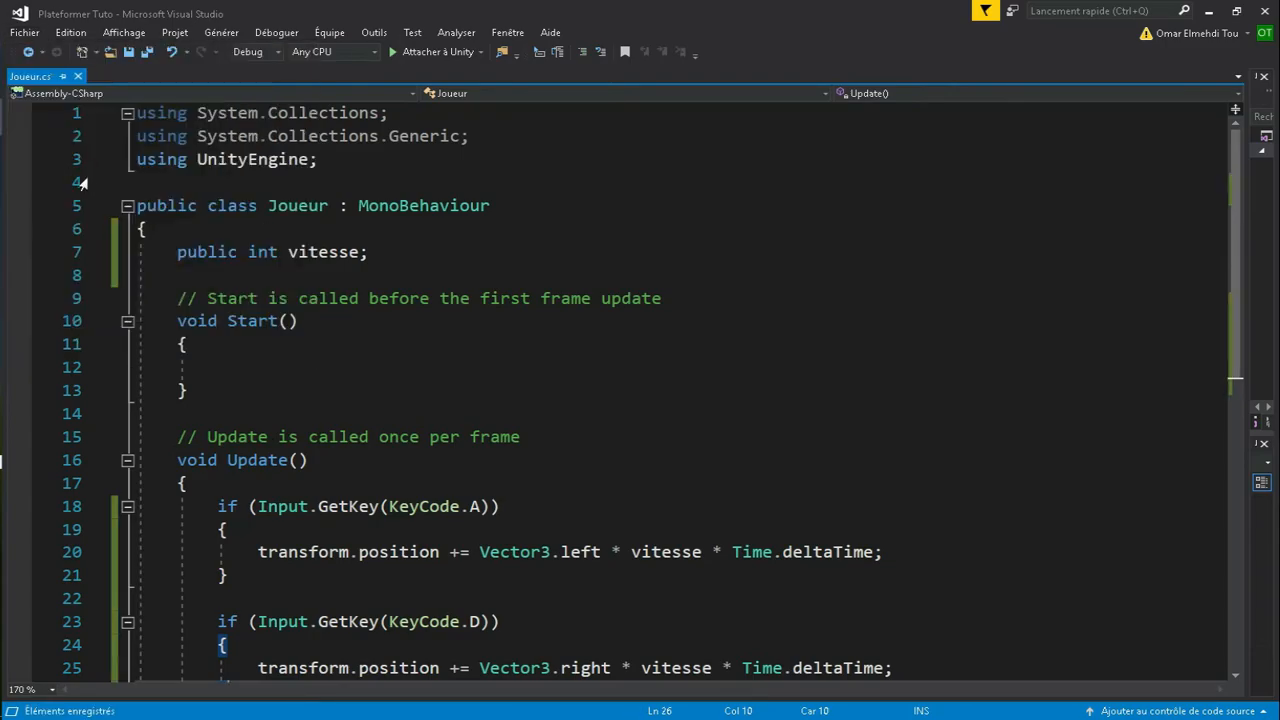
click(411, 414)
scroll(411, 421, down, 1)
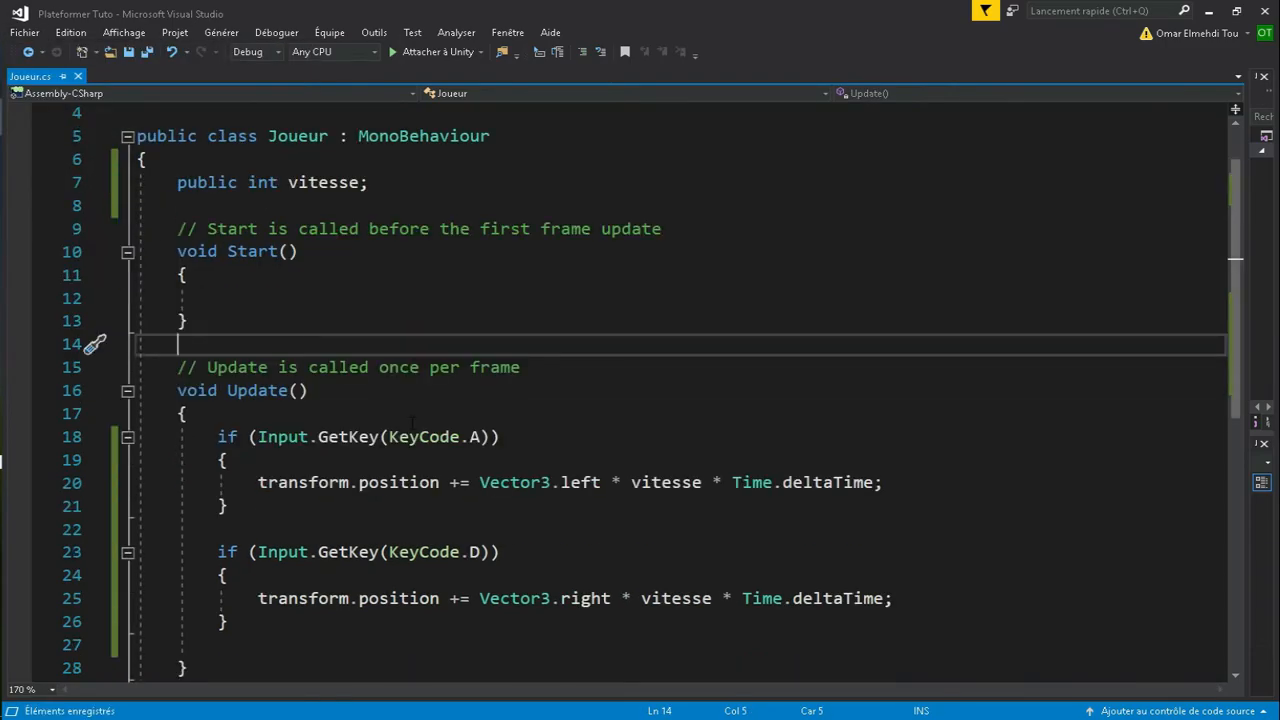
key(alt+Tab)
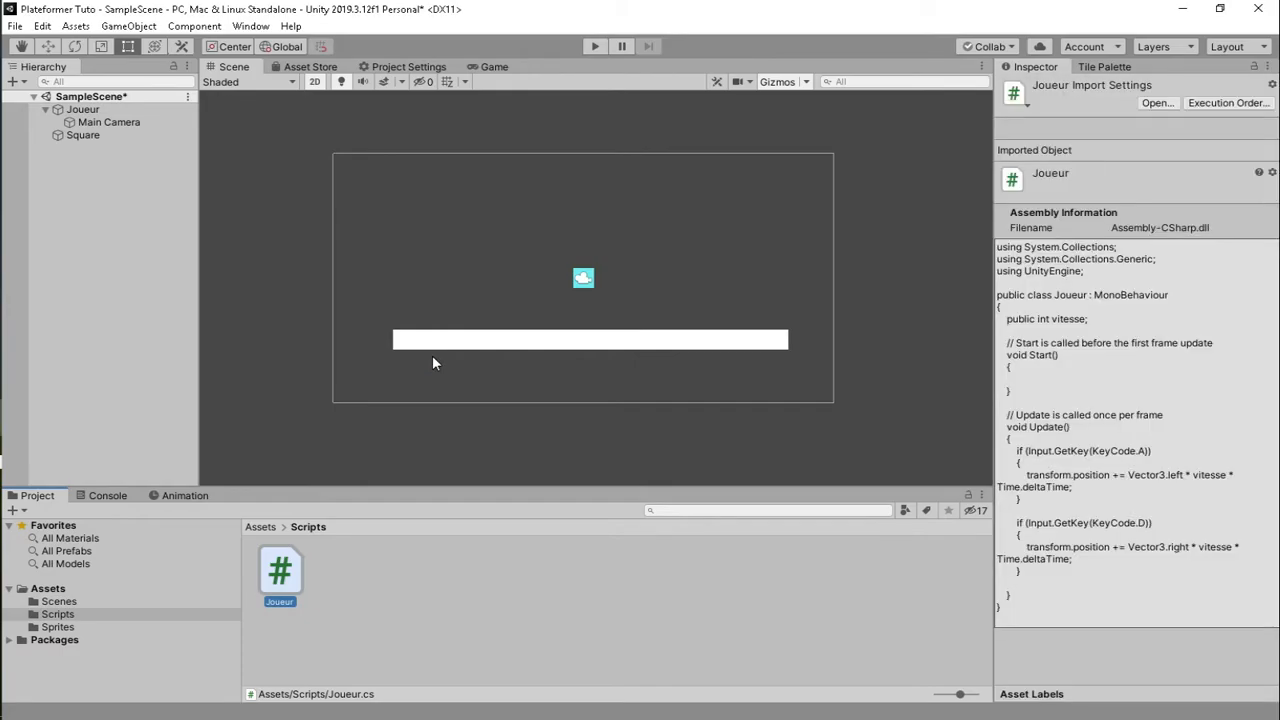
- Set the Joueur's Vitesse to 10 and play-test moving the square left and right
click(116, 112)
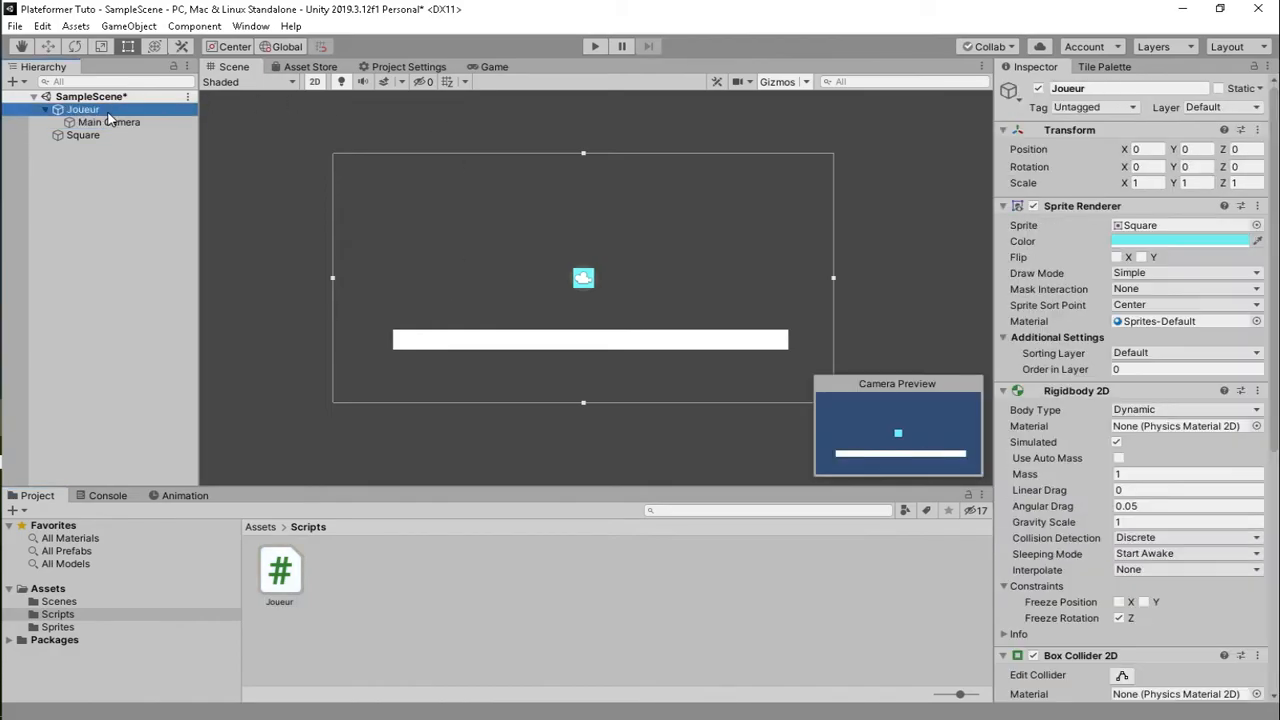
scroll(1200, 527, down, 10)
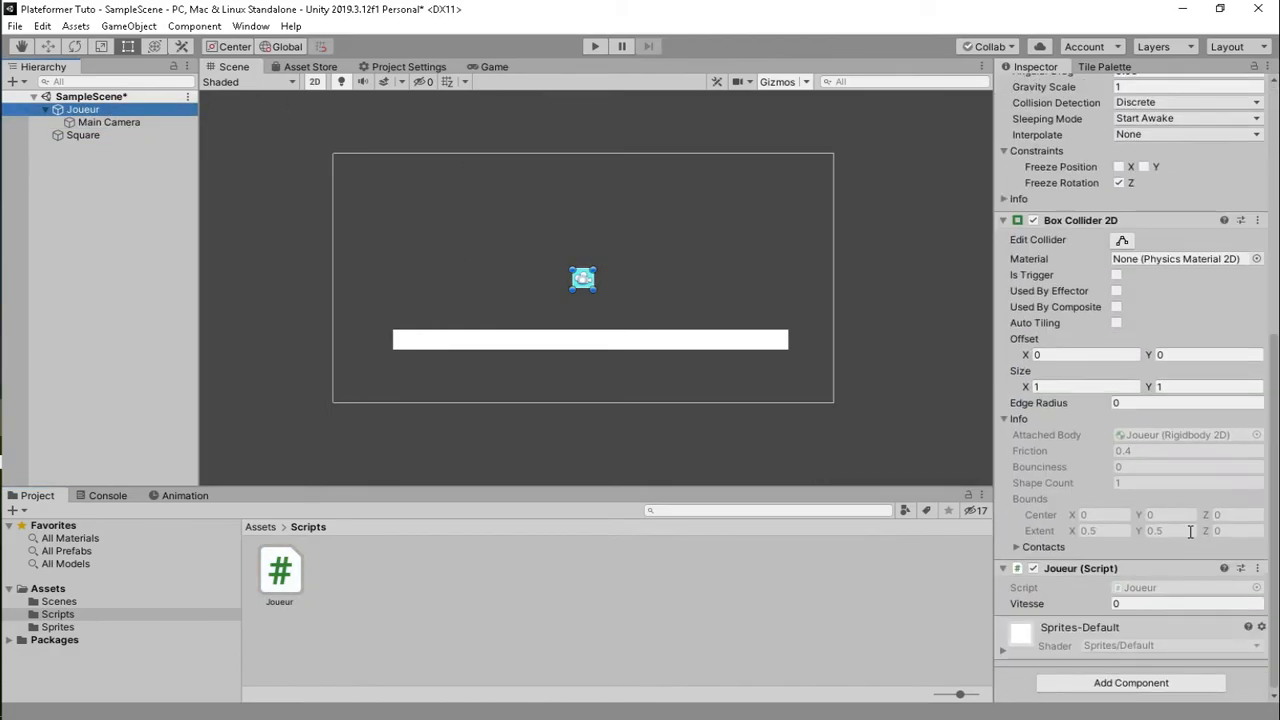
click(1140, 601)
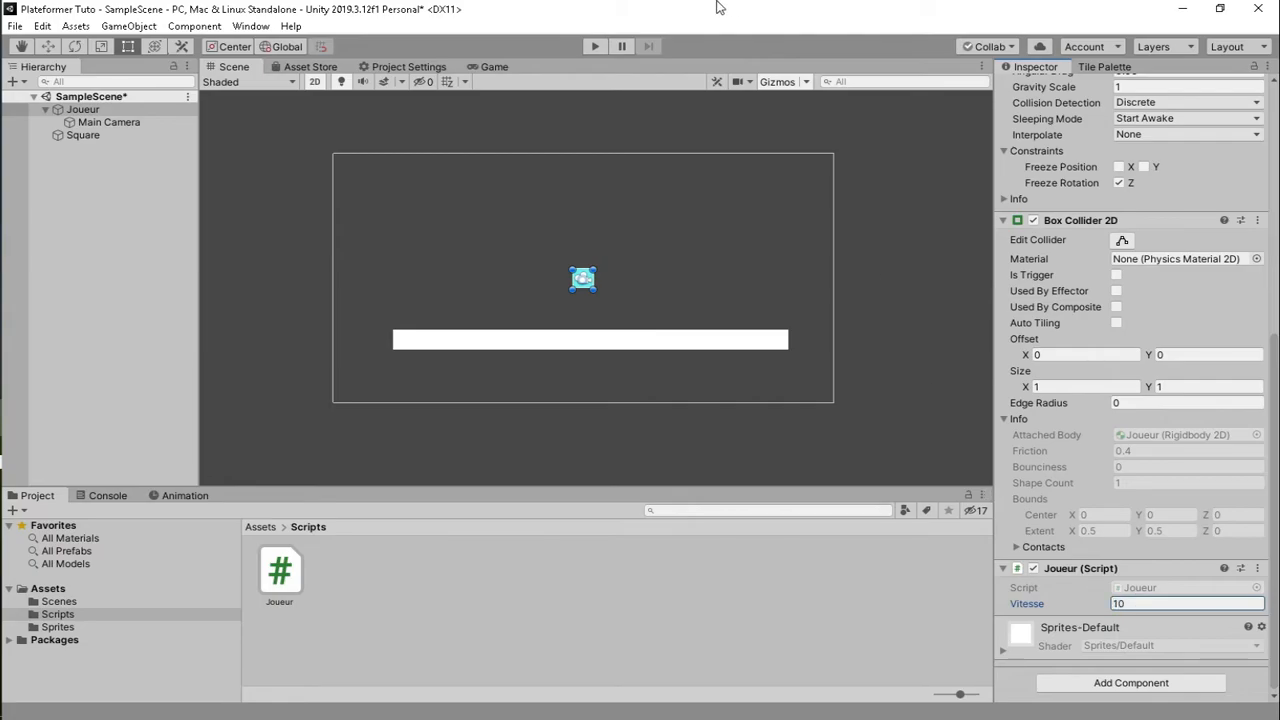
click(597, 45)
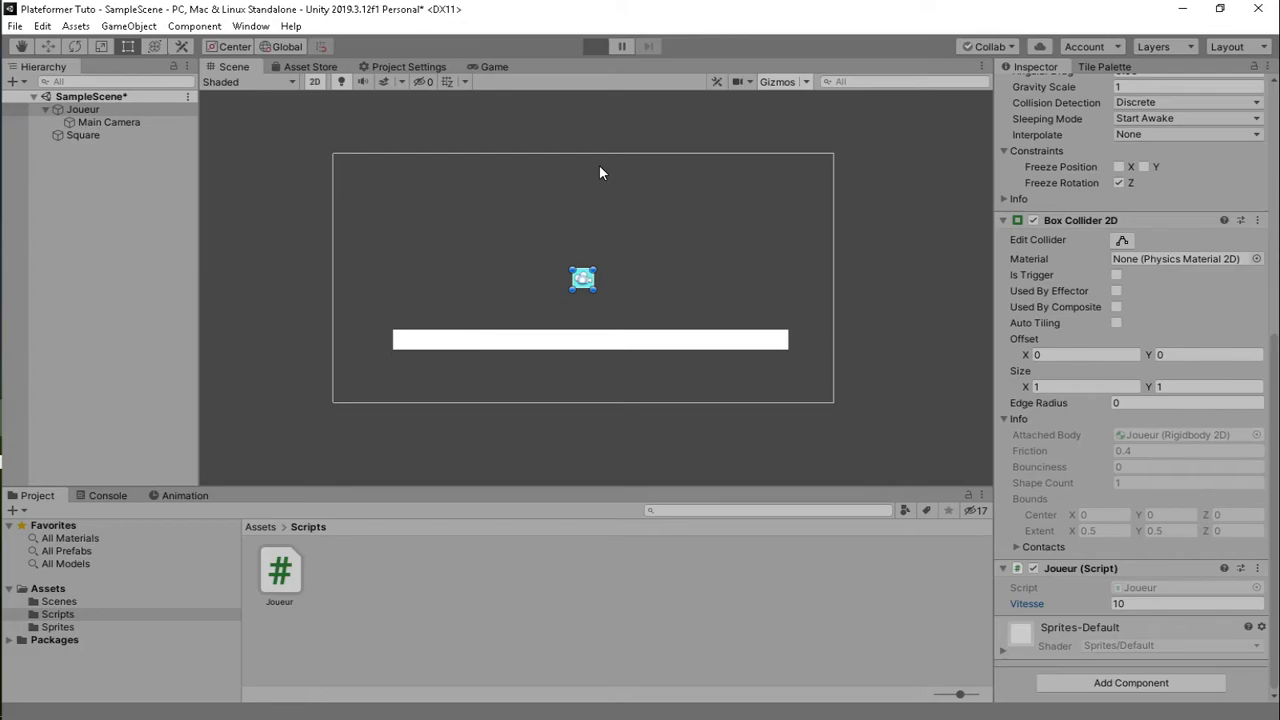
key(Left)
key(Right)
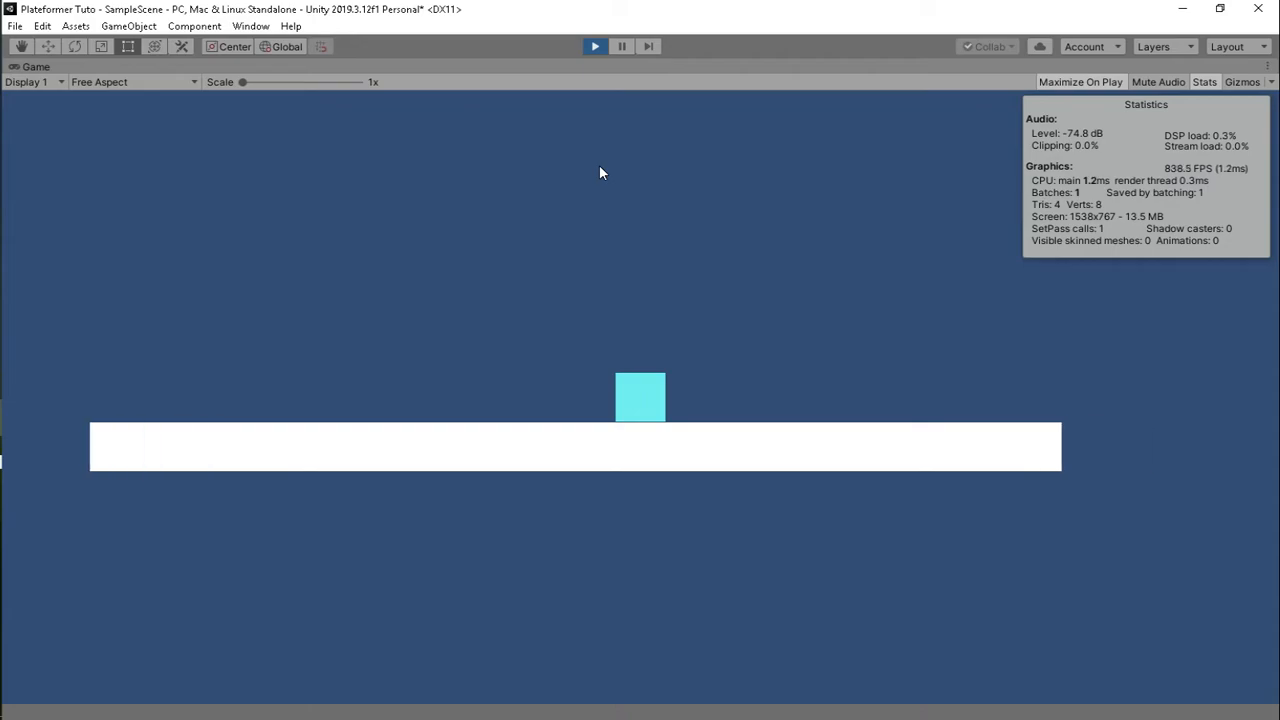
key(Left)
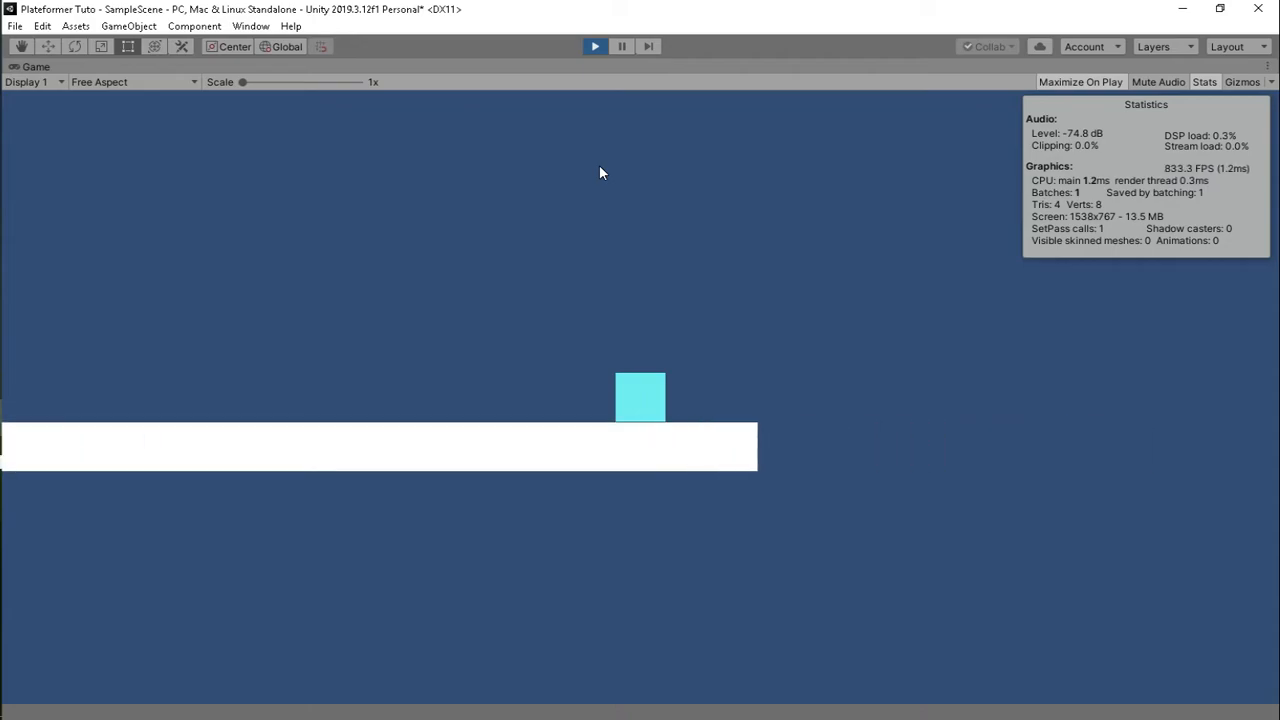
key(Left)
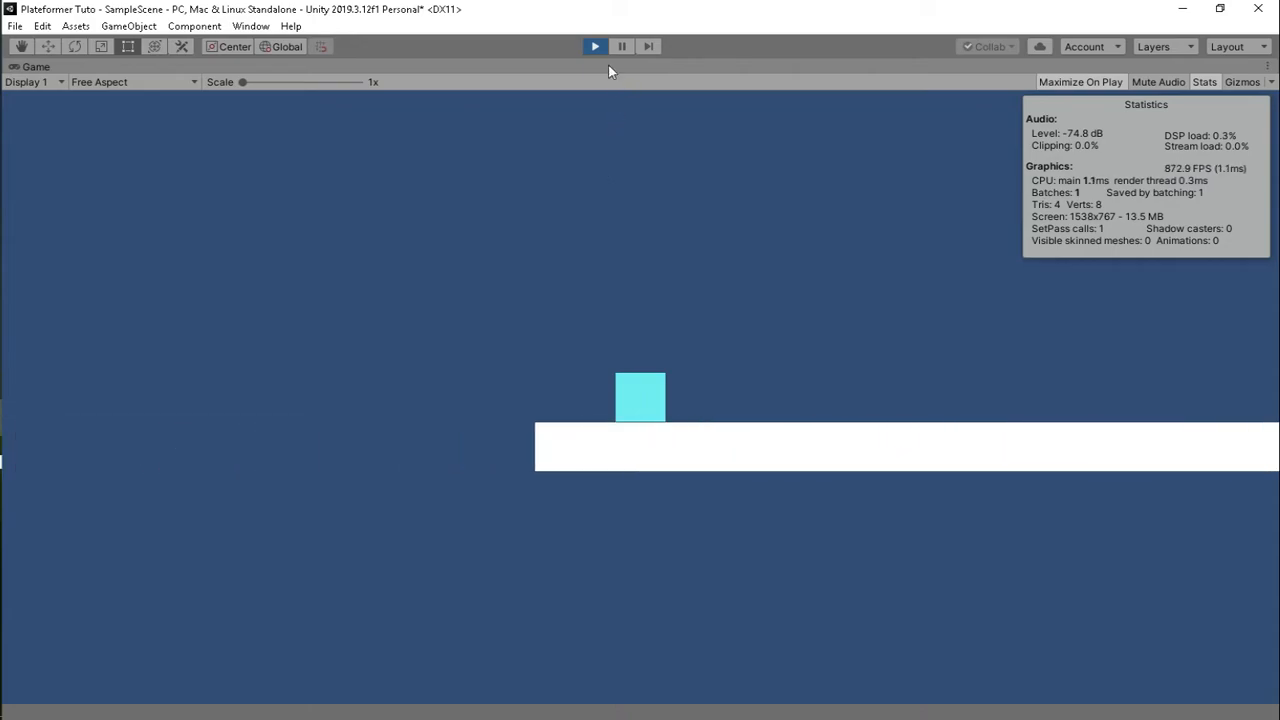
click(595, 46)
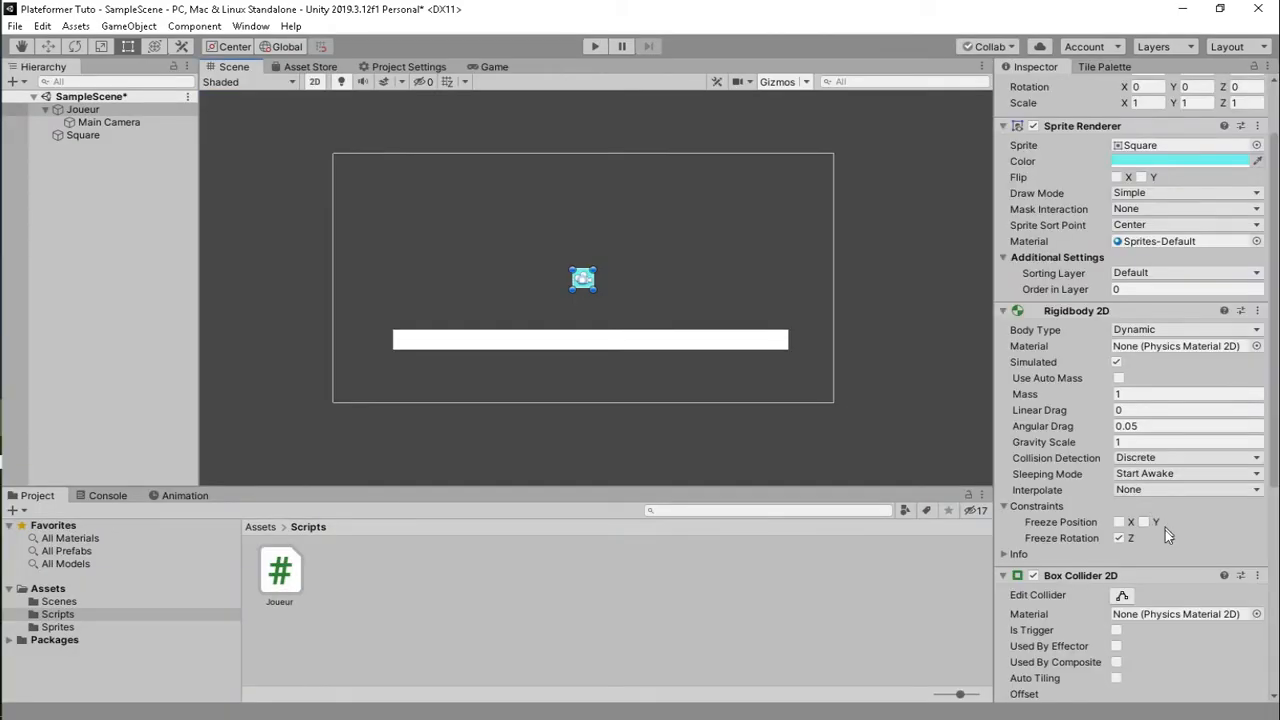
- Change Vitesse to 8 and return to Visual Studio
scroll(1165, 535, down, 5)
click(1151, 604)
text(8)
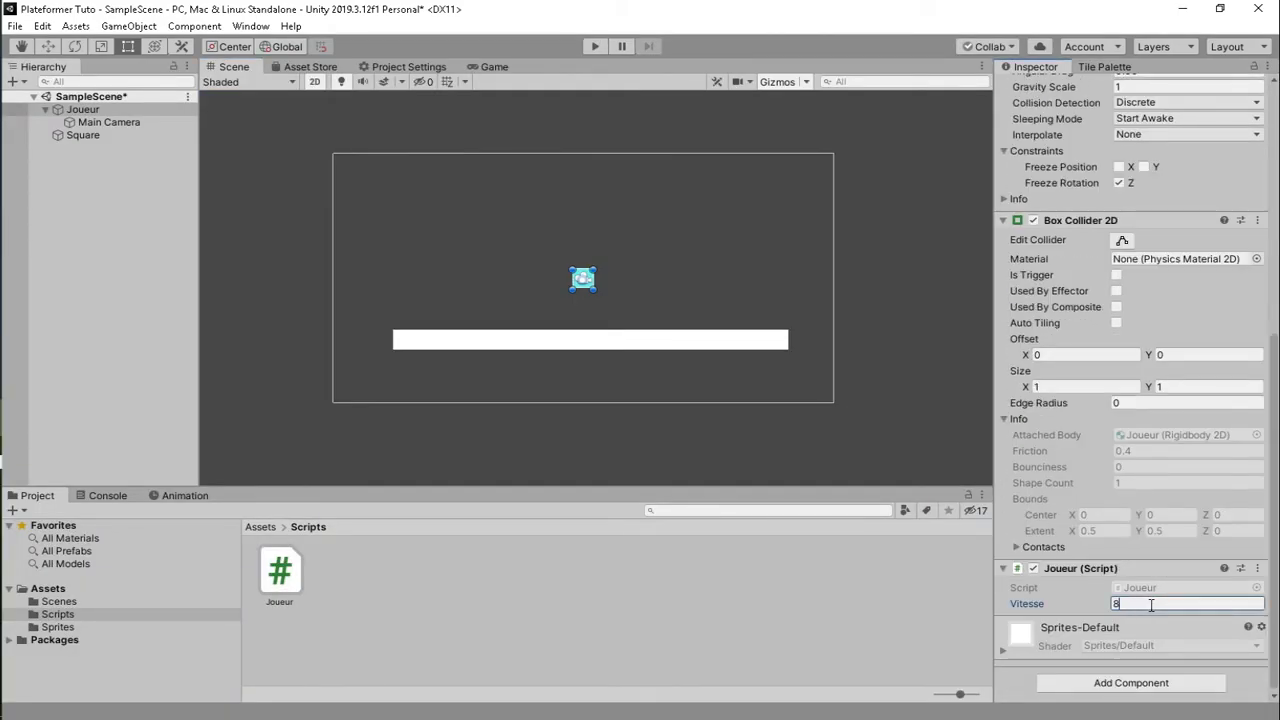
key(alt+Tab)
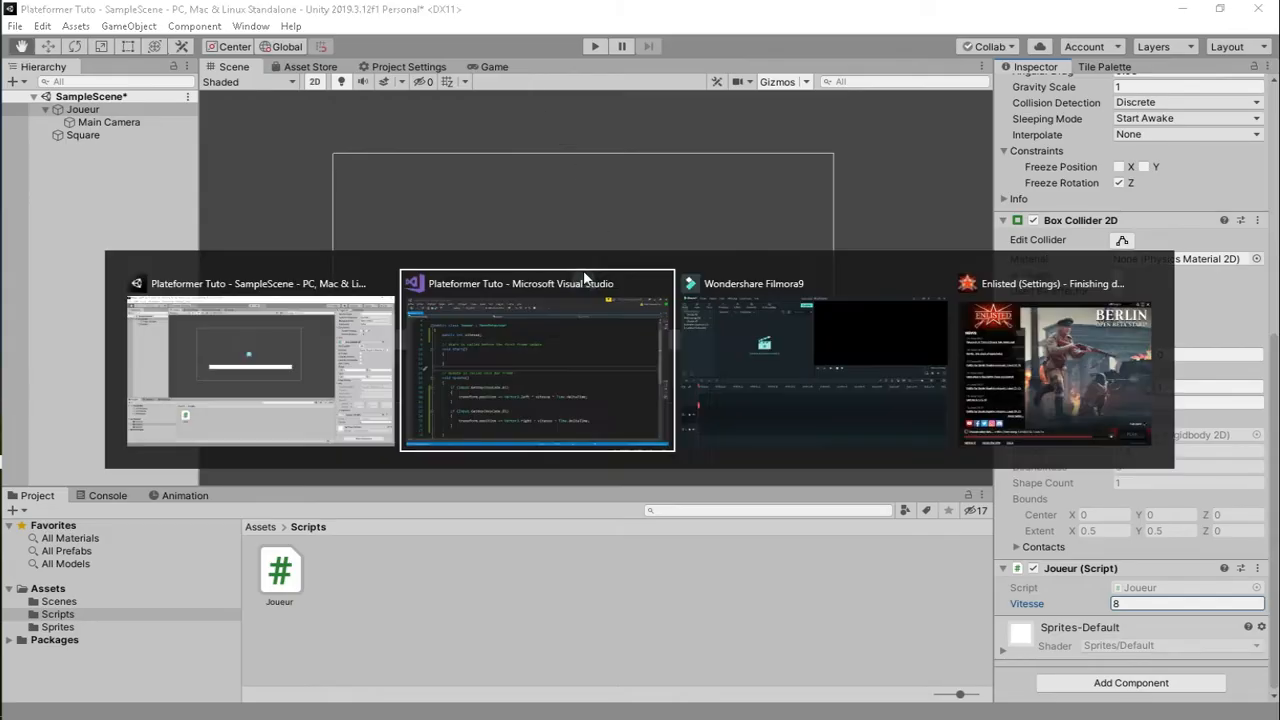
- Add a '// Variables' comment on its own line above the vitesse declaration
scroll(493, 273, up, 1)
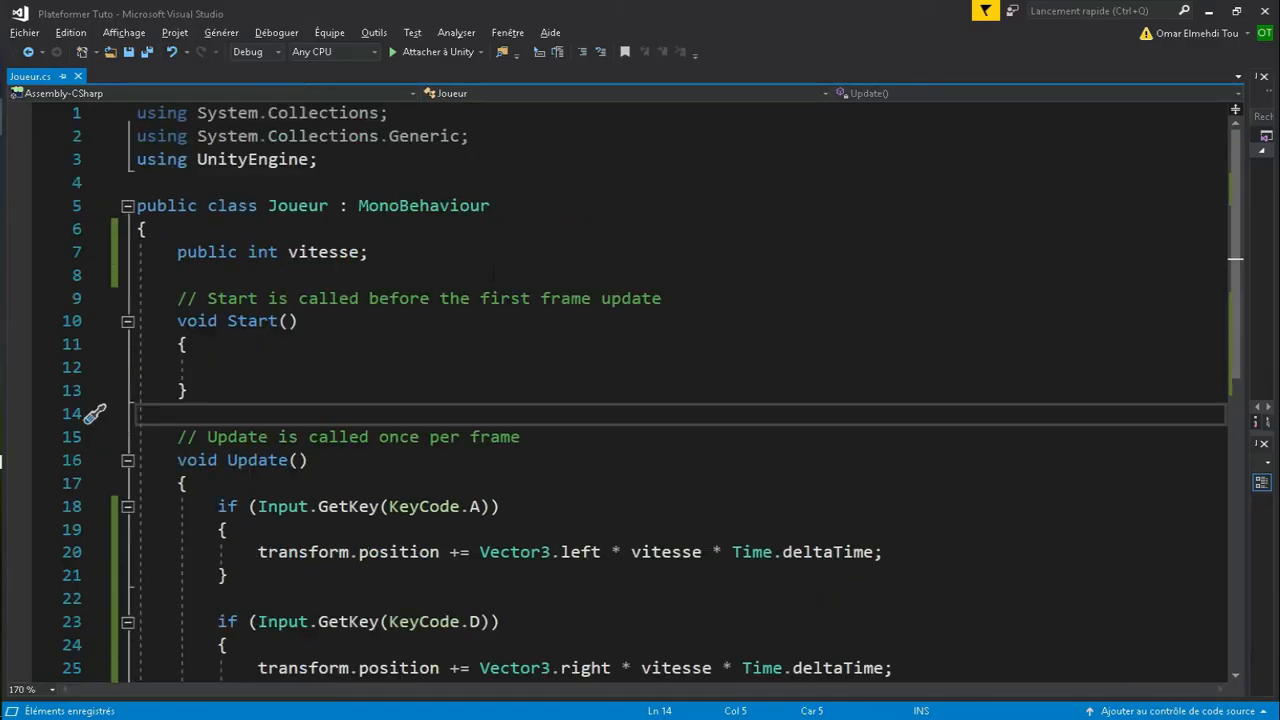
click(297, 275)
key(Return)
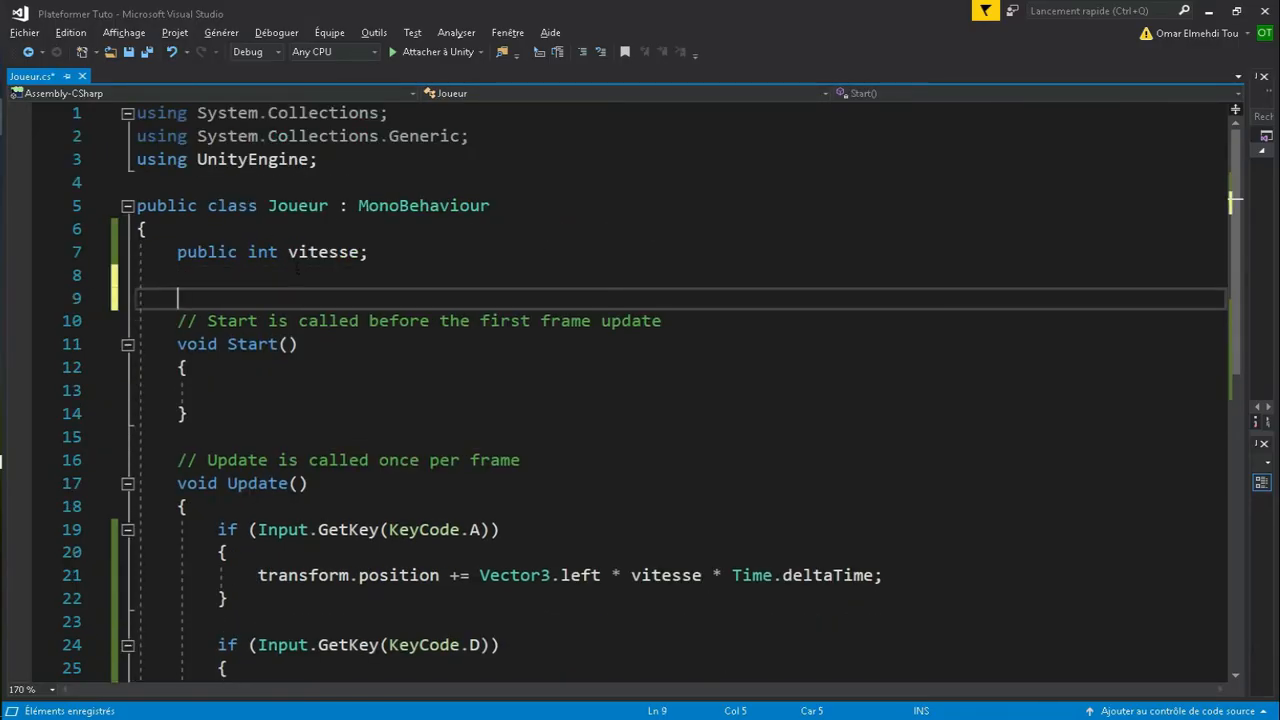
key(Up)
key(Up)
key(Up)
key(Tab)
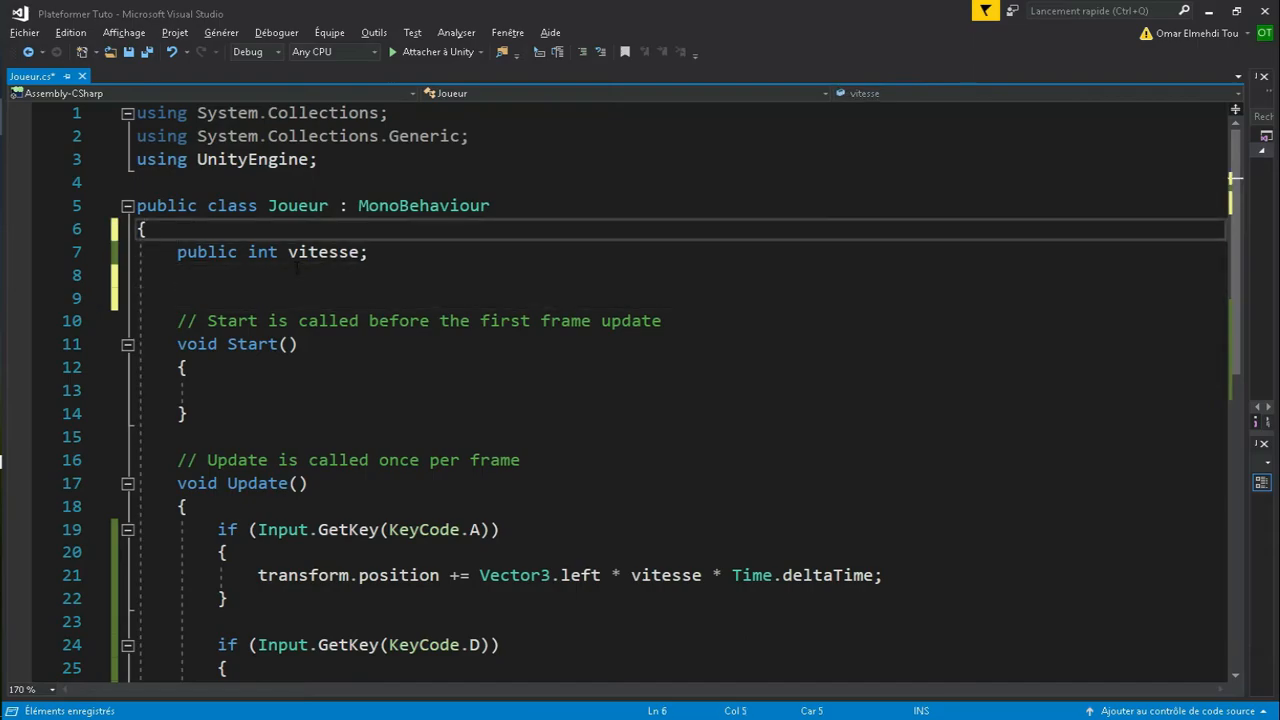
text(//)
key(Left)
key(Left)
key(Return)
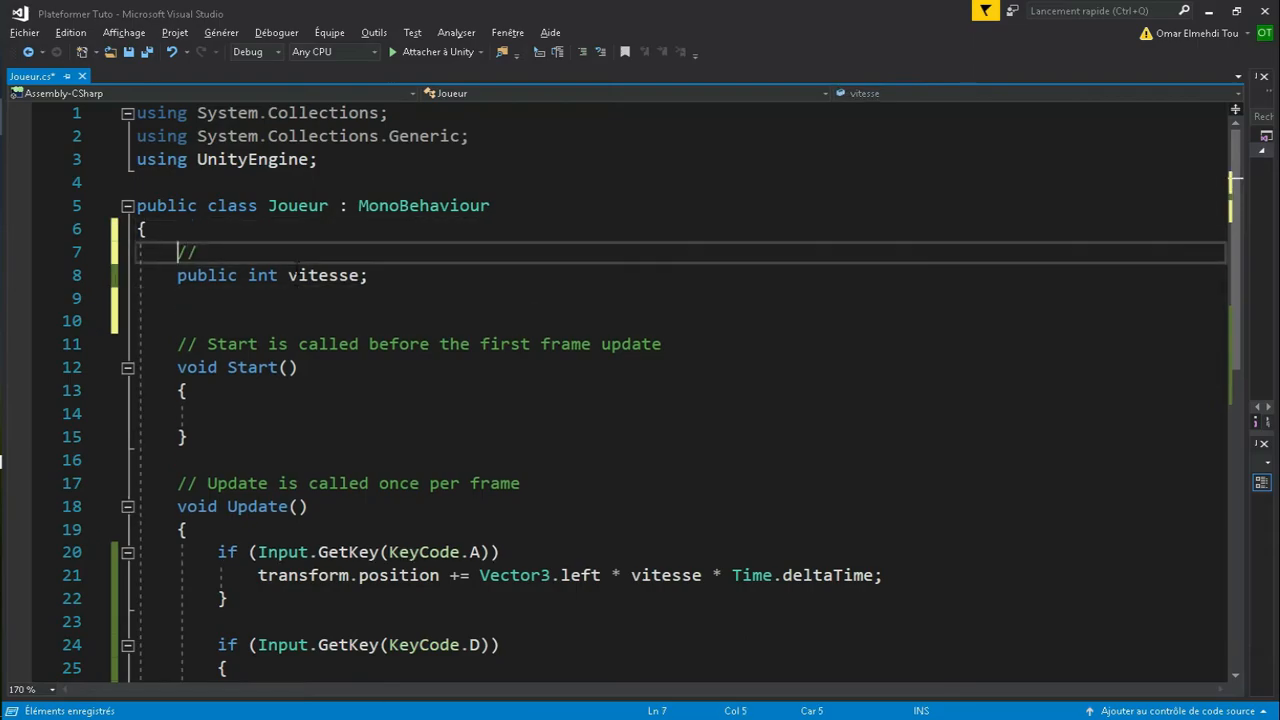
key(End)
text(Var)
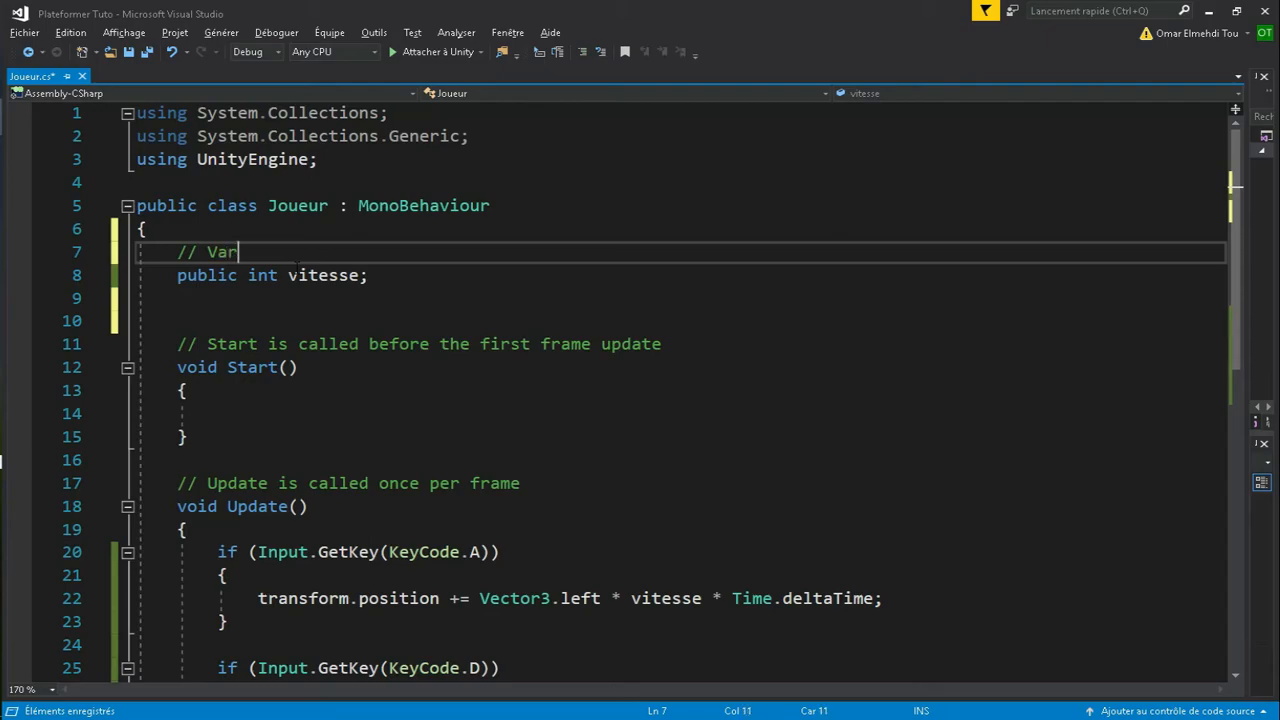
text(iables)
- Add a '//Unity Components' comment below vitesse, followed by blank lines
key(Down)
key(Down)
key(Down)
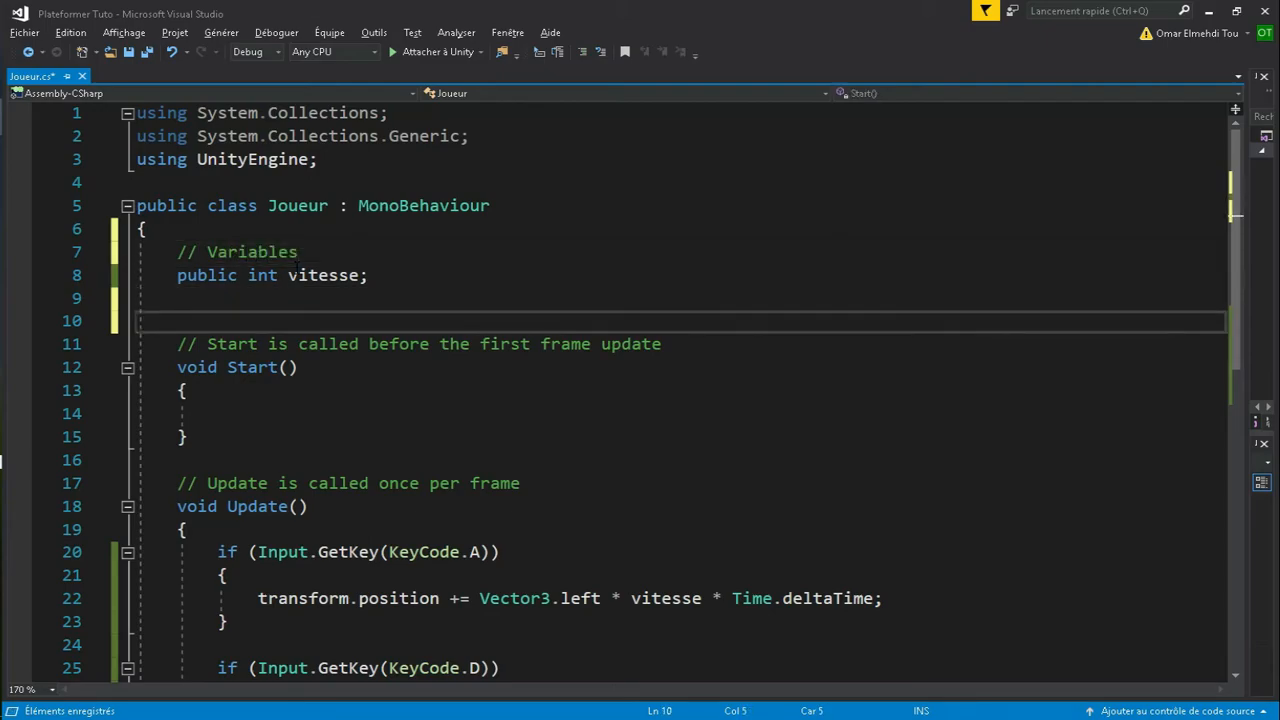
text(//Component)
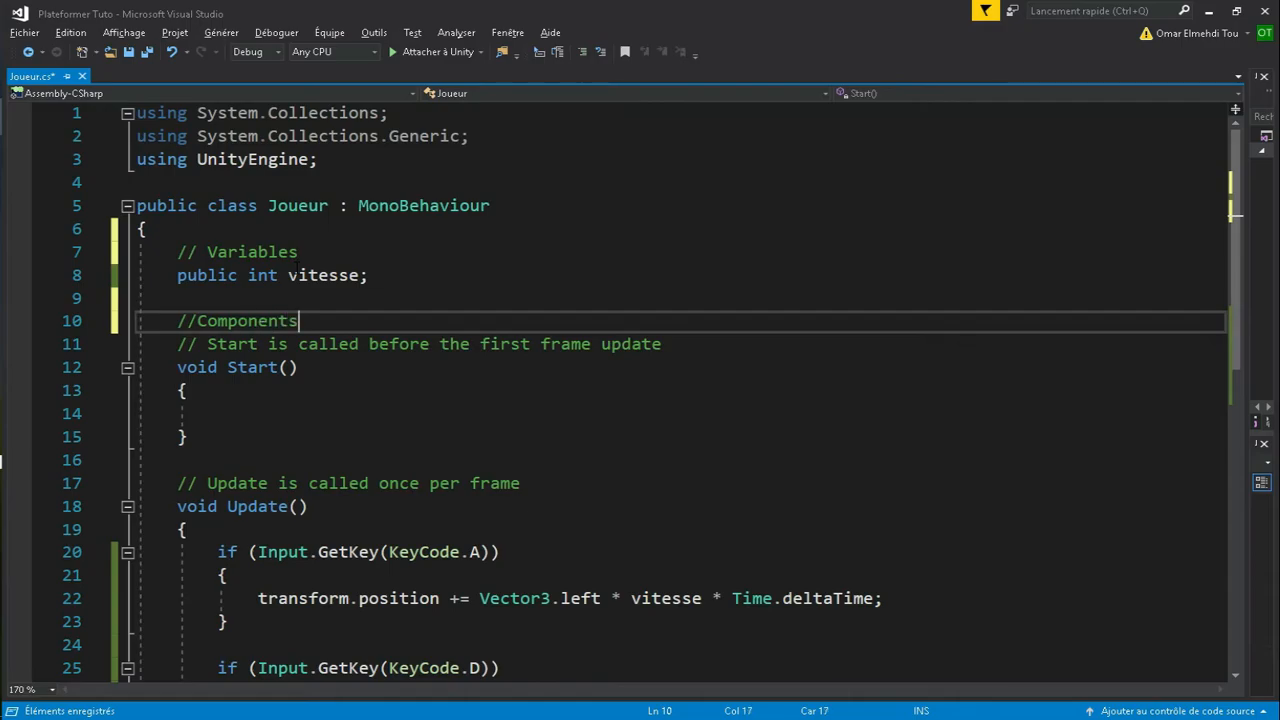
text(s)
key(Up)
key(Up)
key(Up)
key(Up)
key(Up)
key(Up)
key(Up)
key(Up)
key(Up)
key(Down)
key(Down)
key(Down)
key(Down)
key(Down)
key(Down)
key(Down)
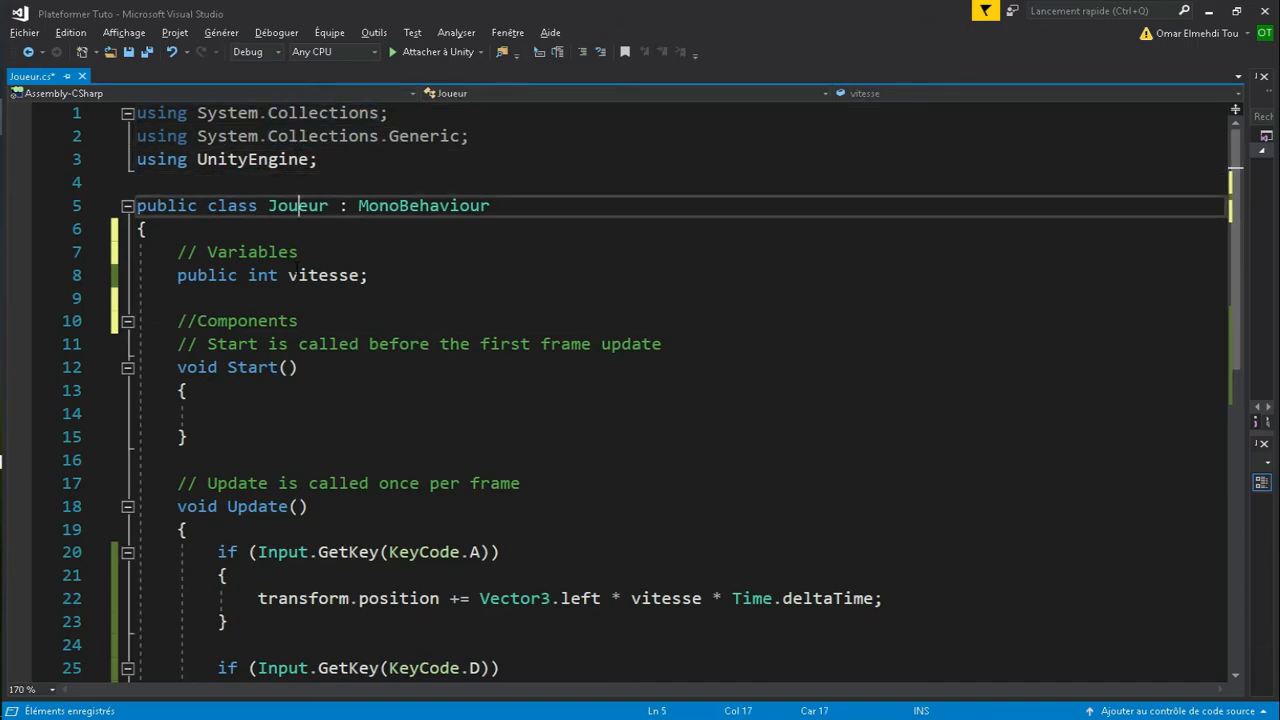
key(Down)
key(Down)
key(Left)
key(Left)
key(Left)
key(Left)
key(Left)
key(Left)
key(Left)
key(Left)
key(Left)
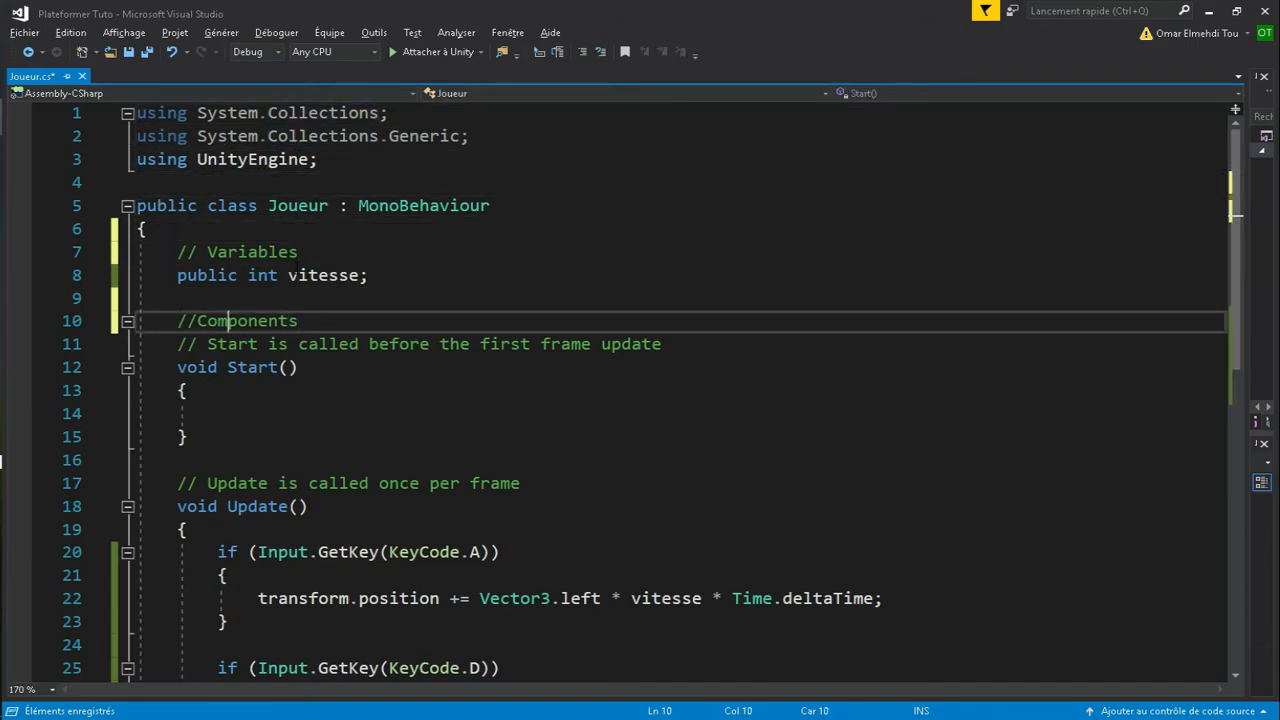
key(Left)
text(Unity)
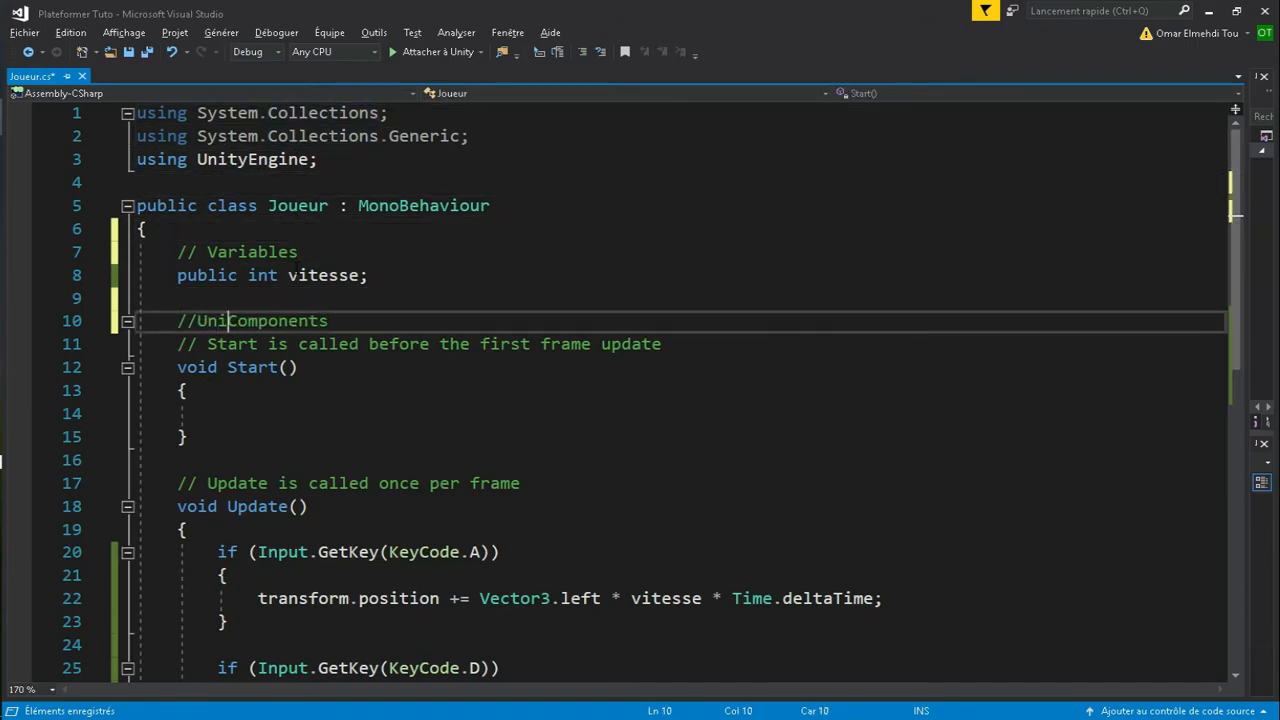
key(Right)
key(Right)
key(Right)
key(Right)
key(Right)
key(Right)
key(Right)
key(Right)
key(Right)
key(Right)
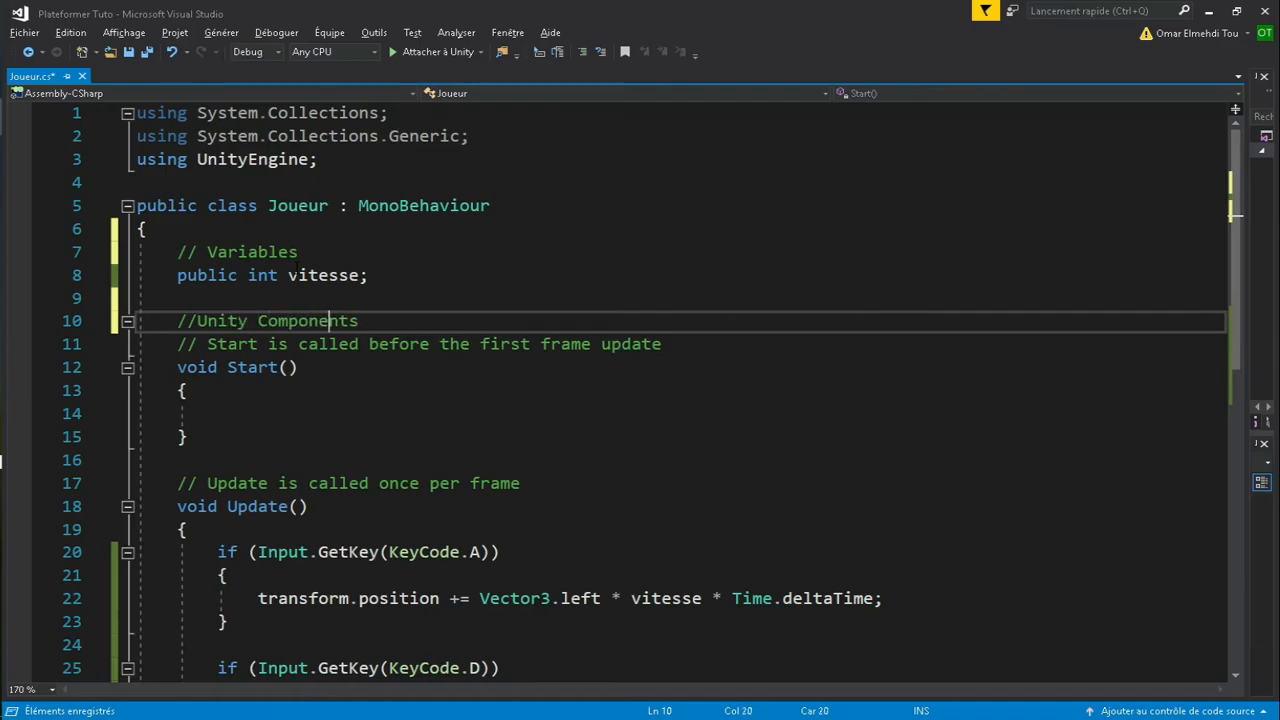
key(Return)
key(Return)
click(178, 344)
- Declare private Rigidbody2D rb; under the Unity Components comment
text(private )
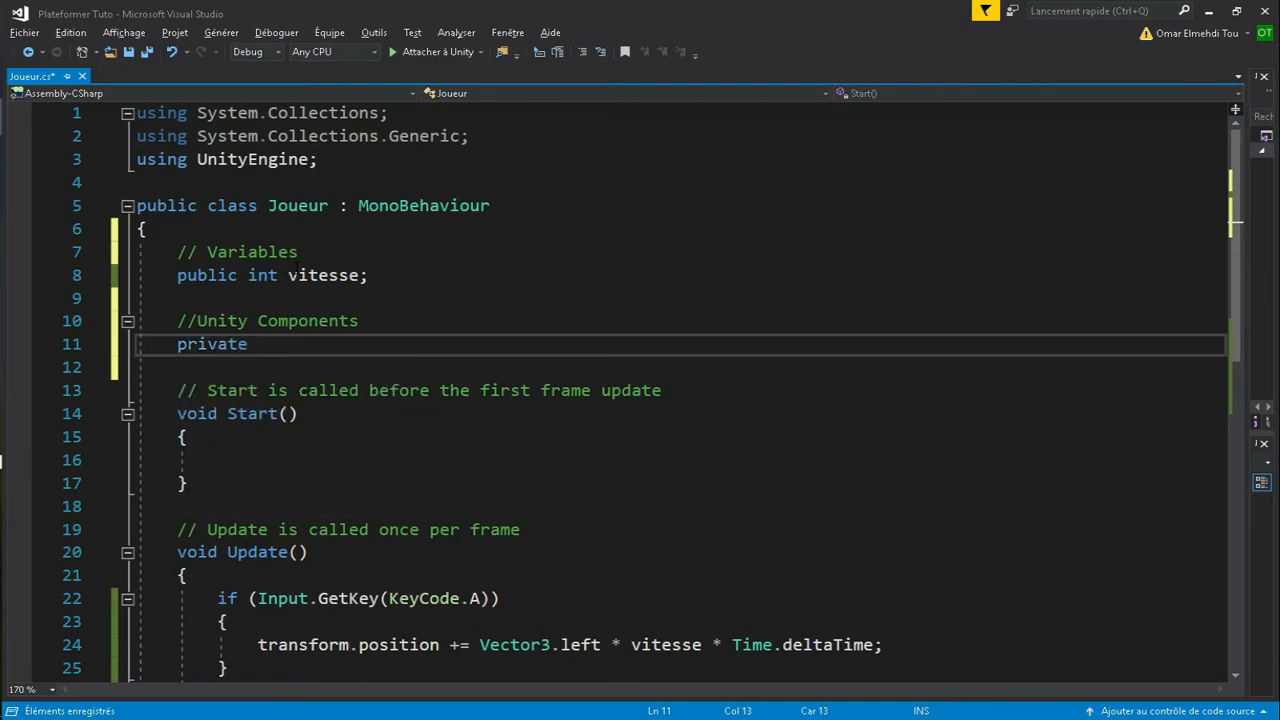
text(Rigi)
key(Tab)
text(rb;)
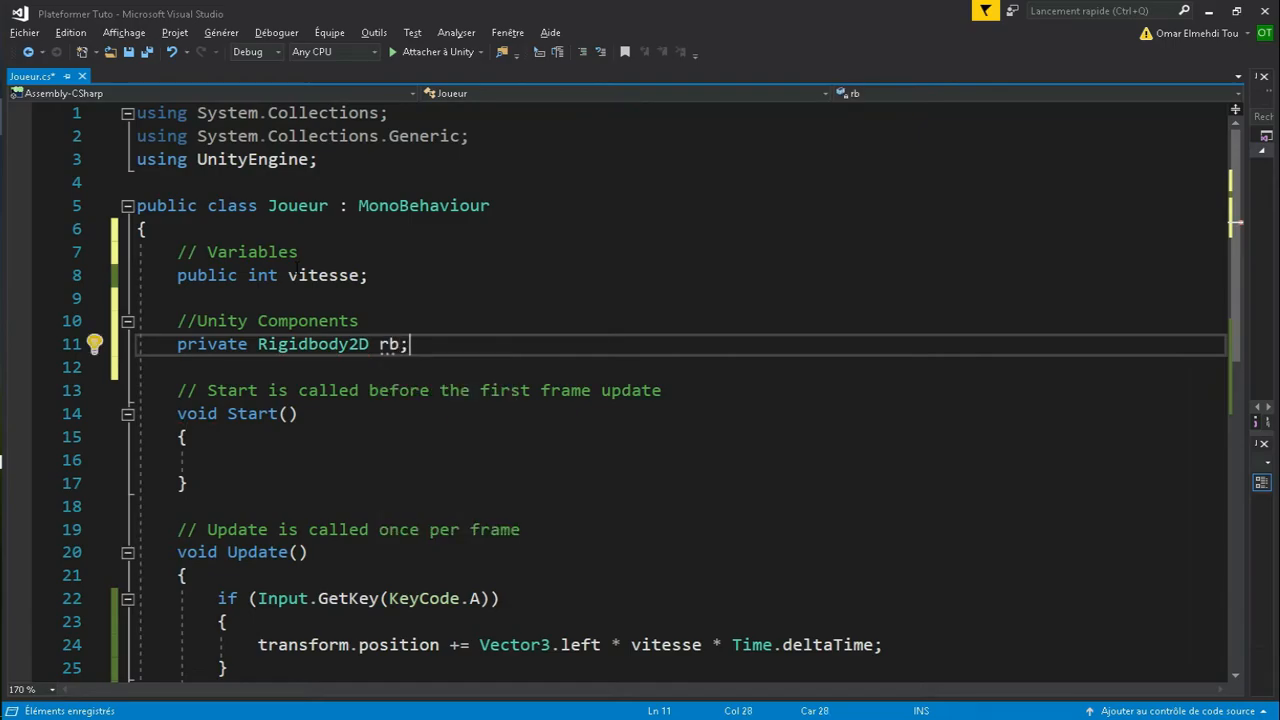
key(Down)
key(Return)
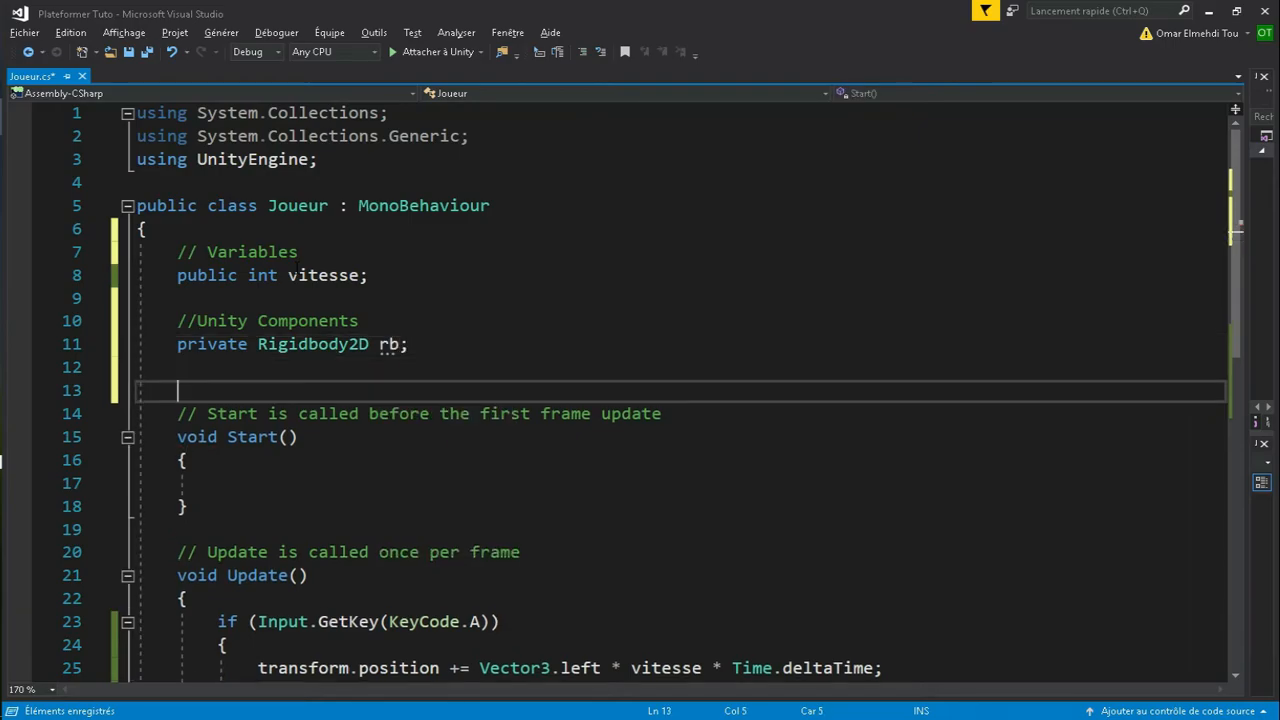
key(ctrl+z)
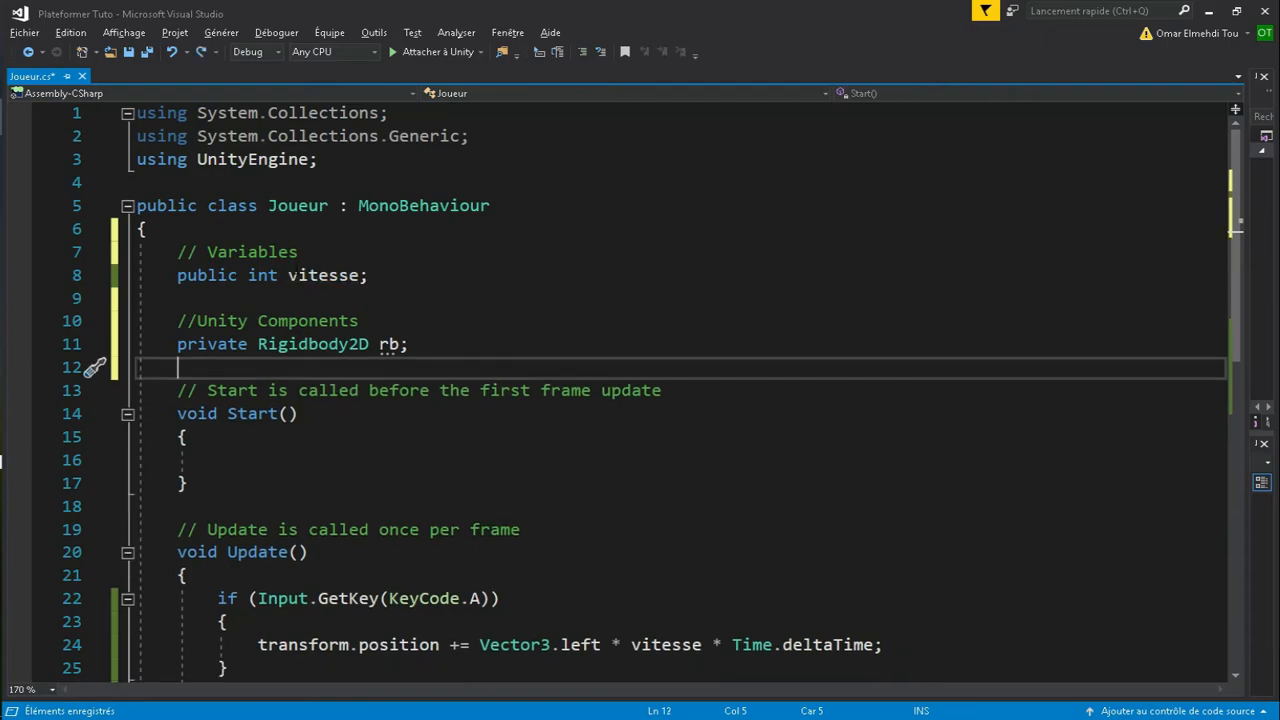
- Assign rb = GetComponent<Rigidbody2D>(); inside Start()
click(260, 456)
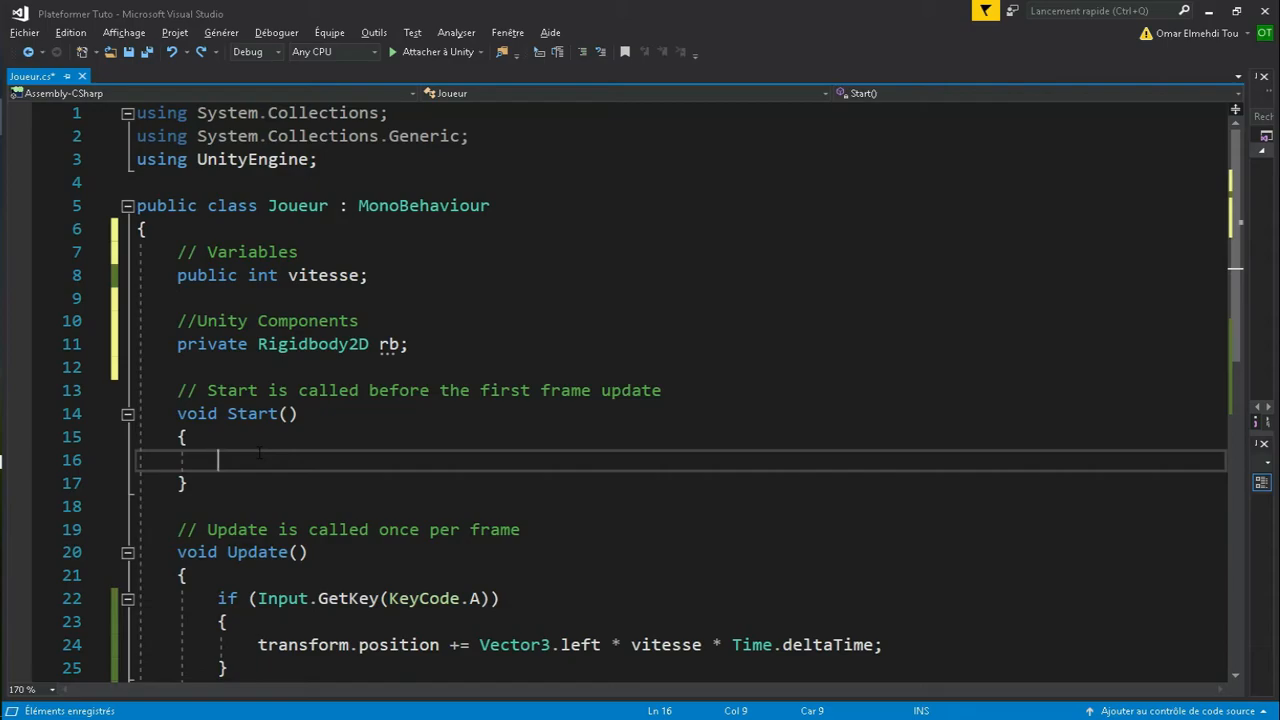
text(rb = GetCom)
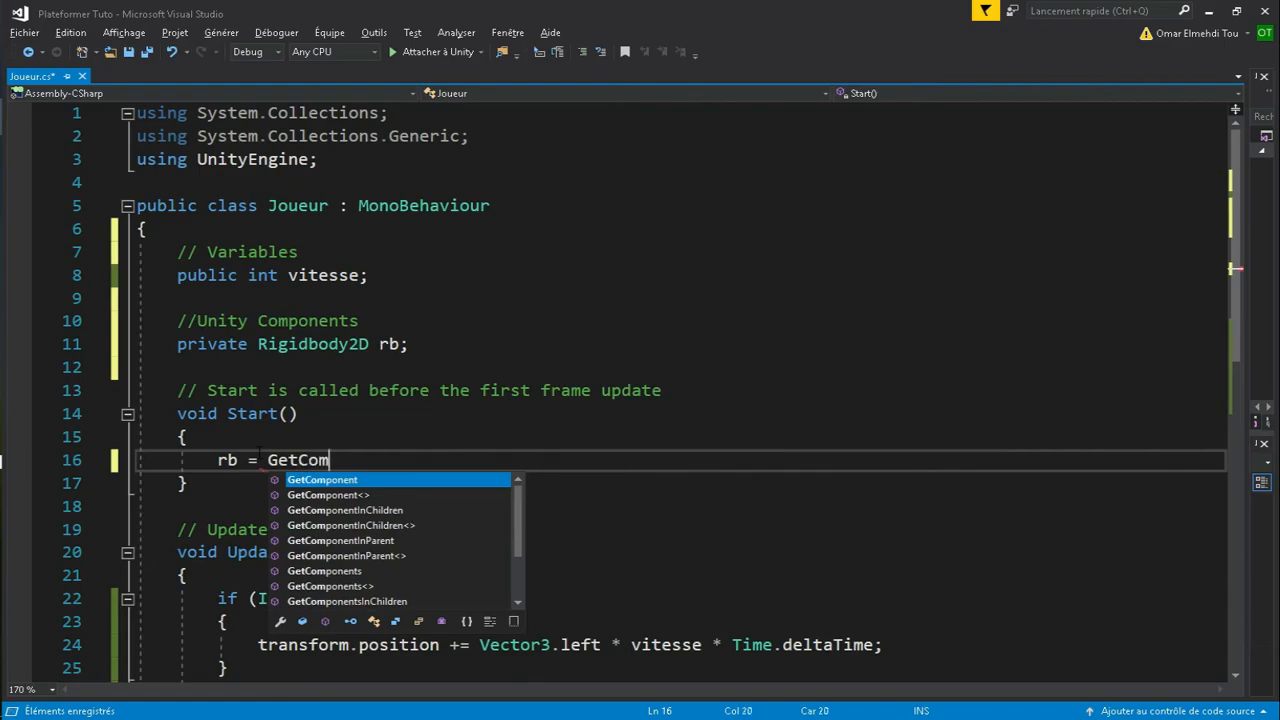
key(Tab)
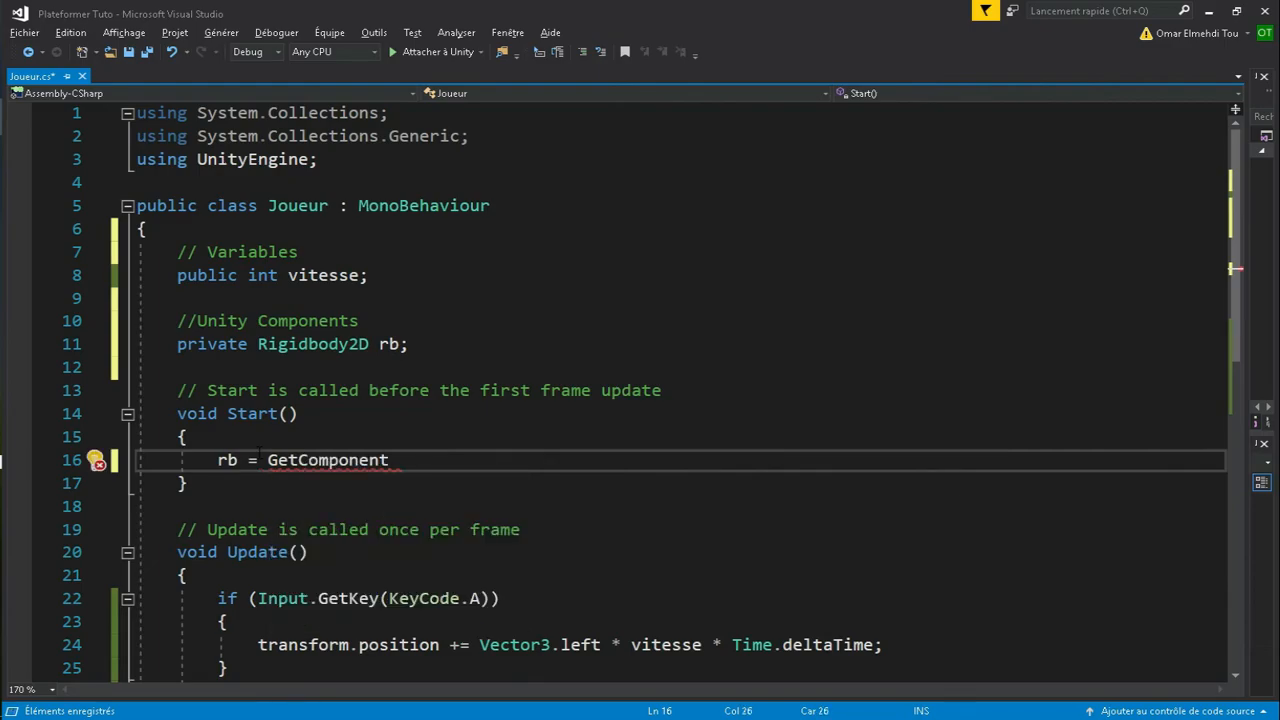
text(<Rigi>)
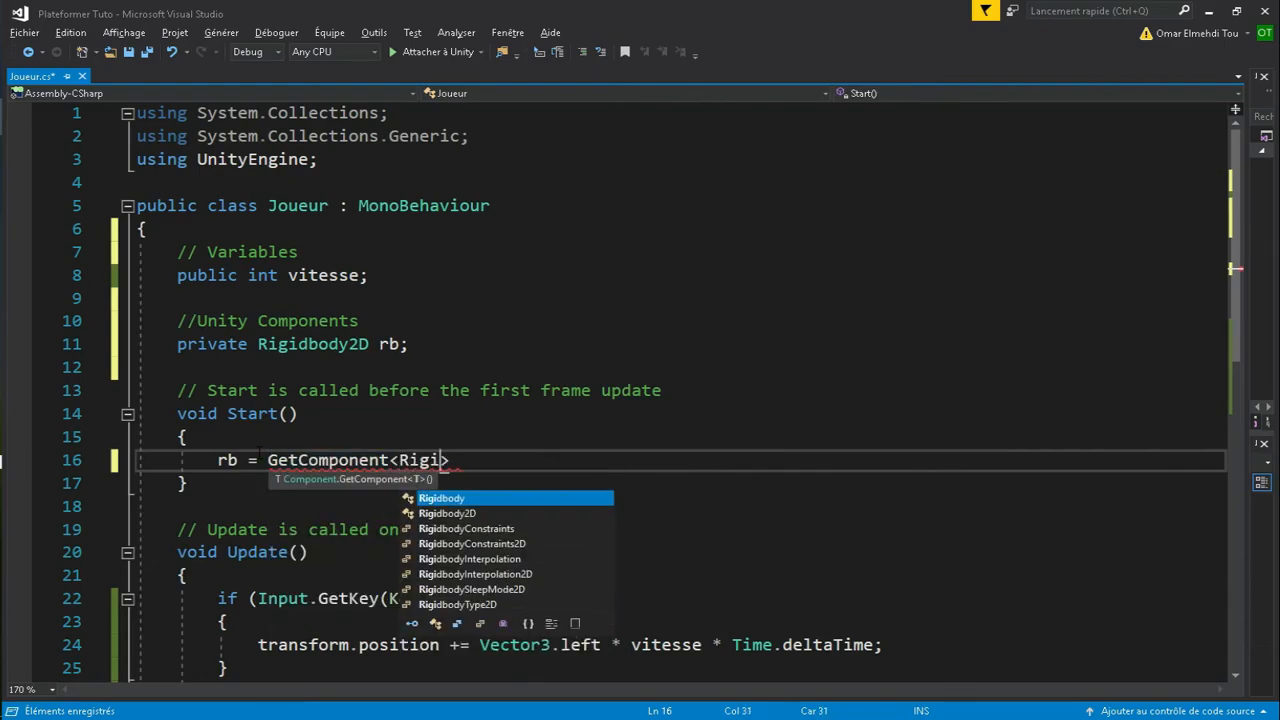
key(Tab)
text(2D)
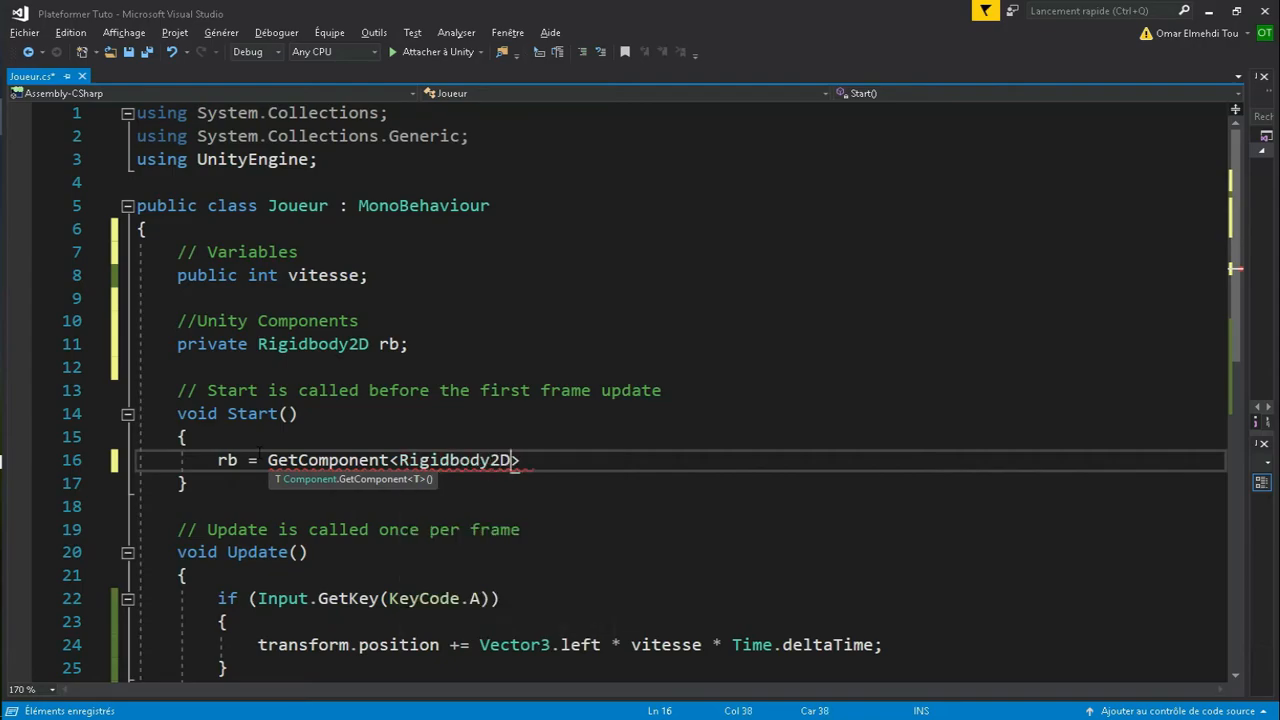
text(>)
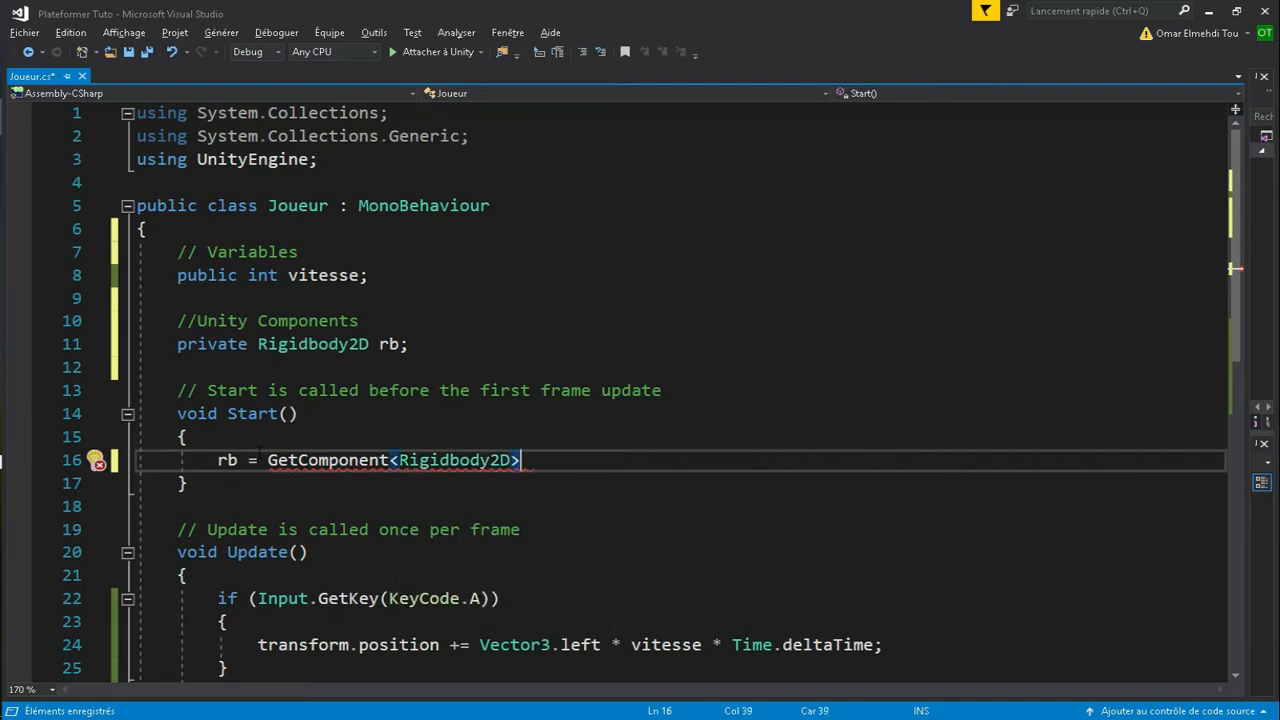
text(();)
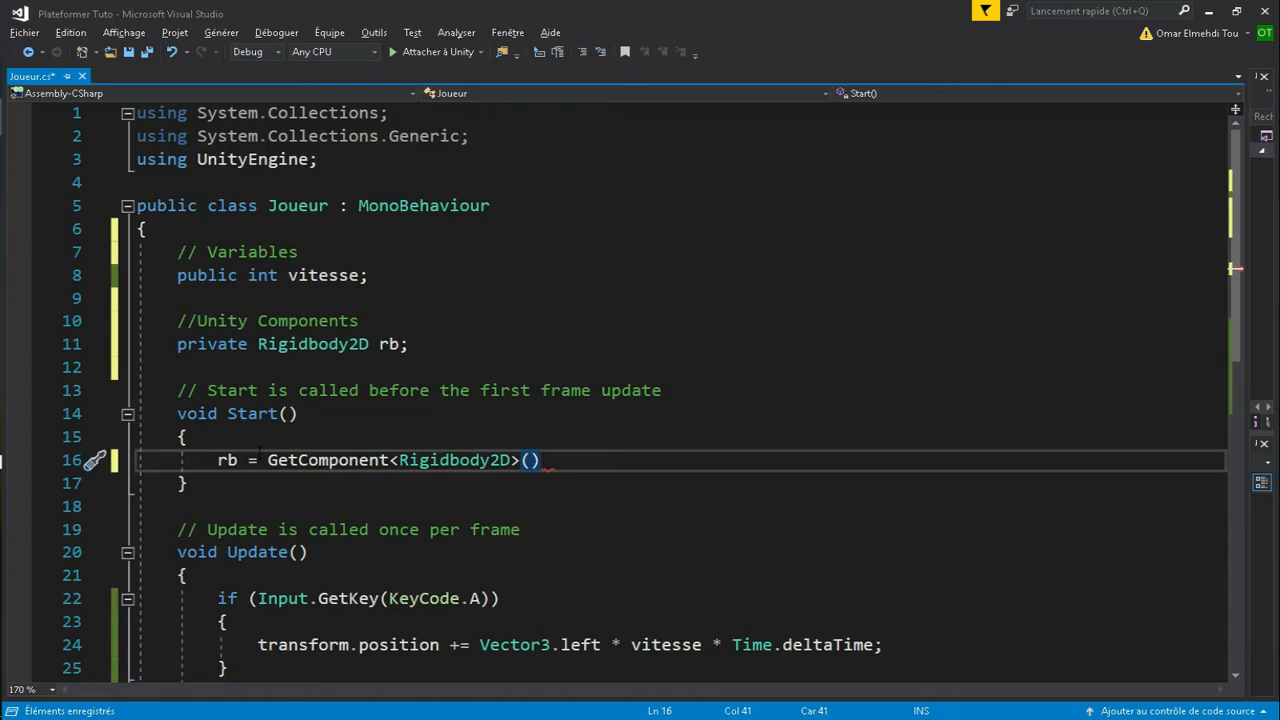
scroll(325, 422, down, 1)
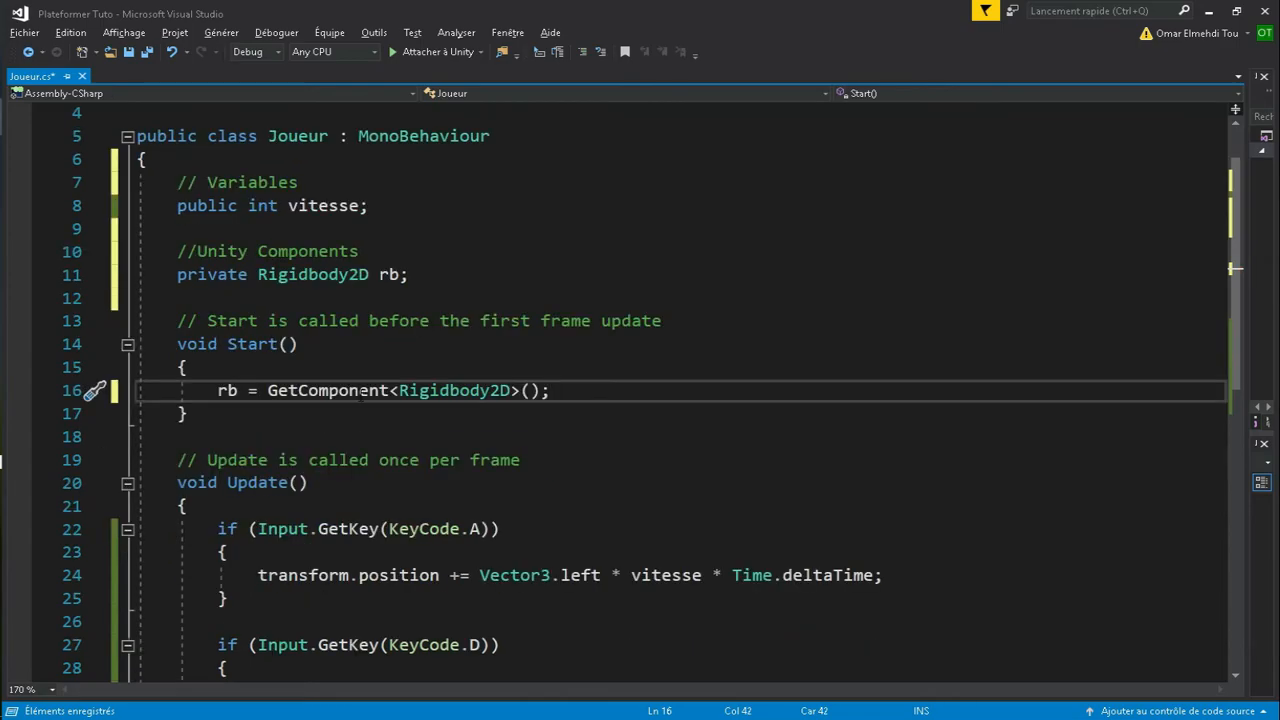
scroll(450, 449, down, 1)
scroll(450, 449, down, 3)
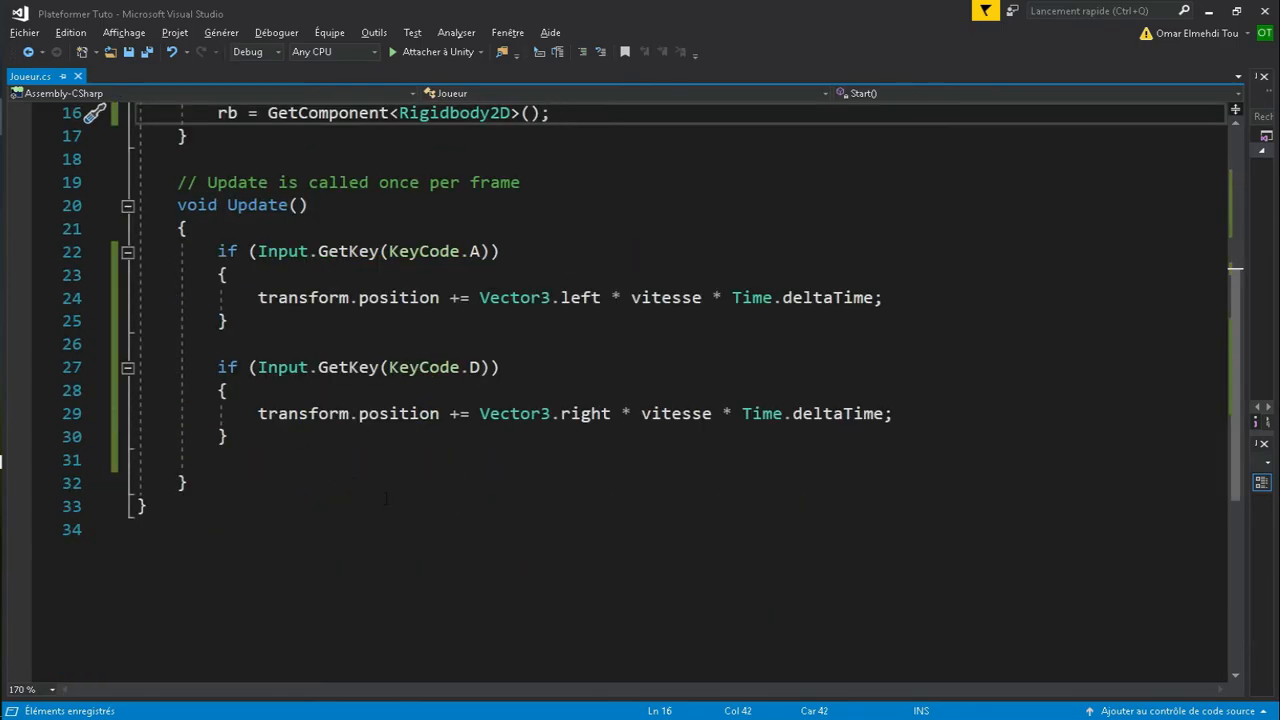
- Below the D-key block, add an if(Input.GetKey(KeyCode.Space)) block beginning with rb.AddForce
click(267, 441)
key(Return)
key(Return)
text(if)
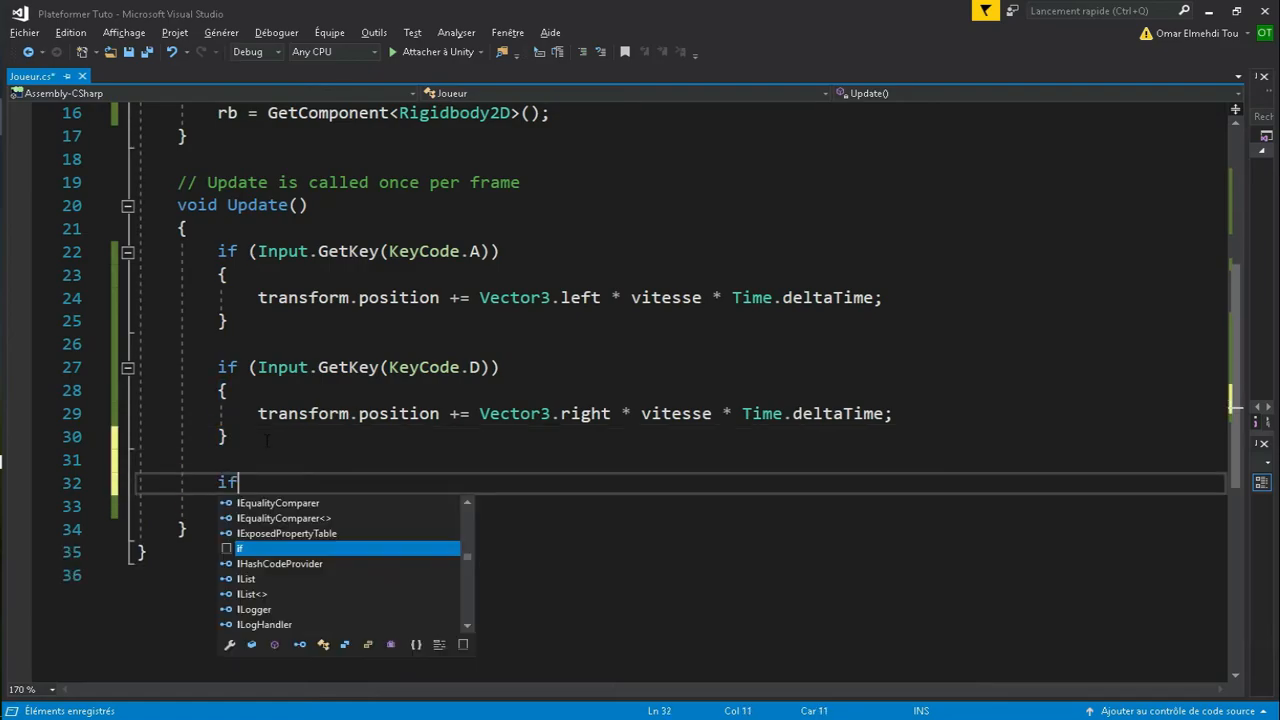
text((Input.G)
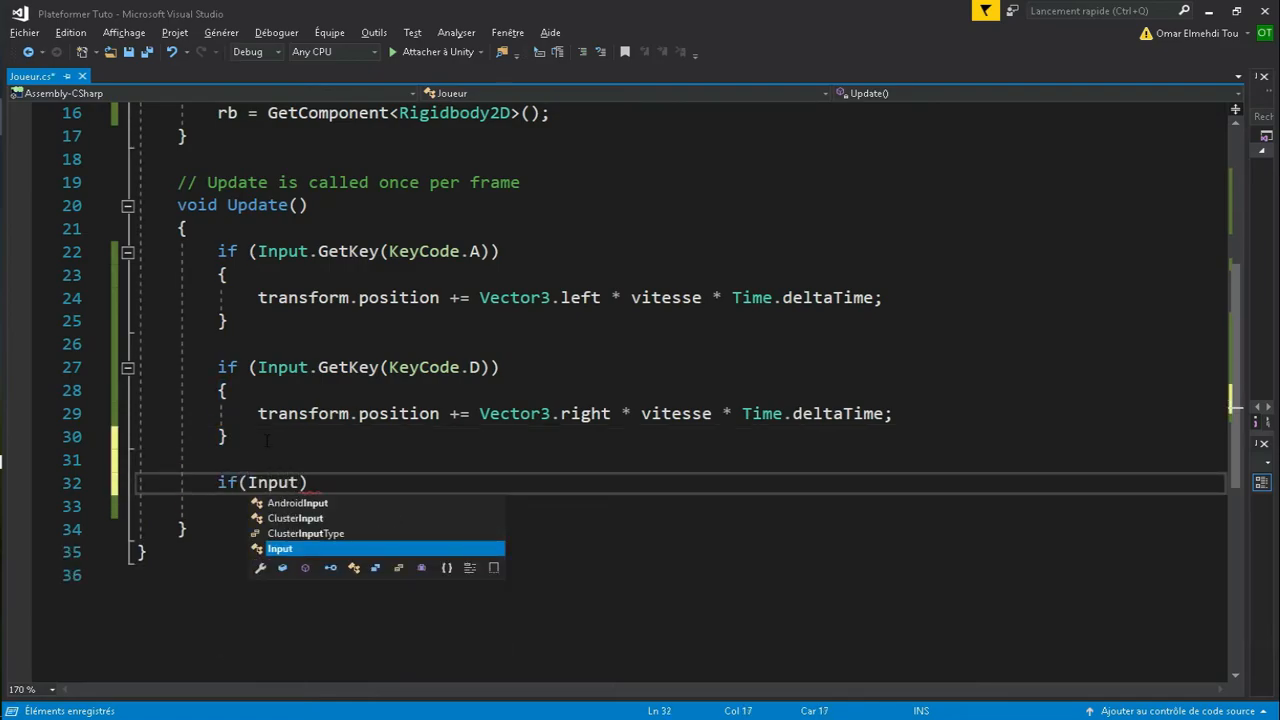
text(etKeyCode)
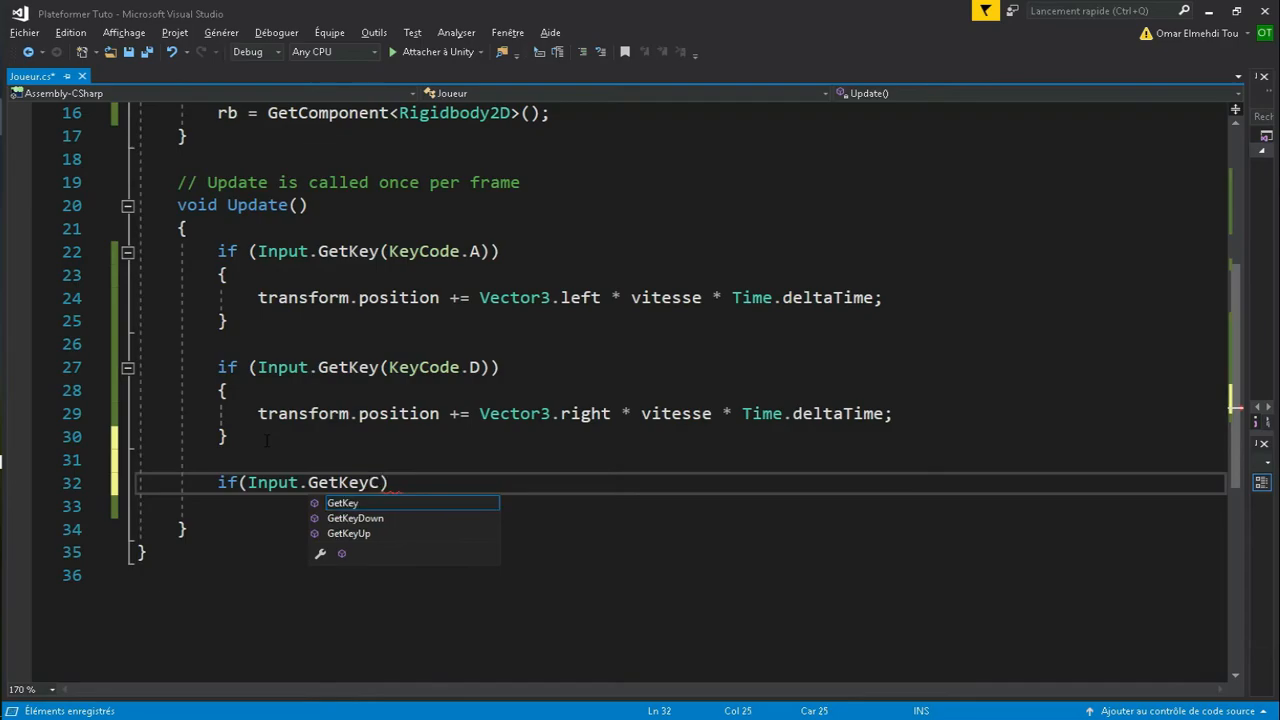
text(.)
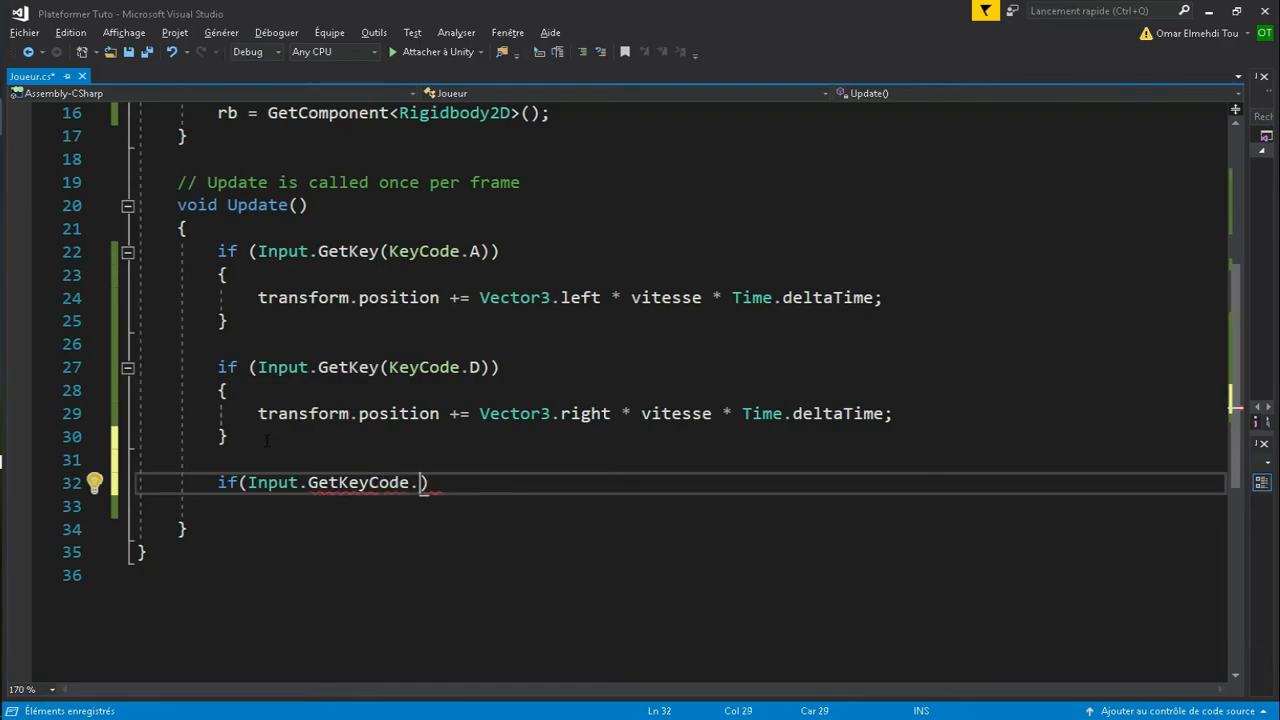
text(Space)
key(BackSpace)
key(BackSpace)
key(BackSpace)
key(BackSpace)
key(BackSpace)
key(BackSpace)
key(BackSpace)
key(BackSpace)
key(BackSpace)
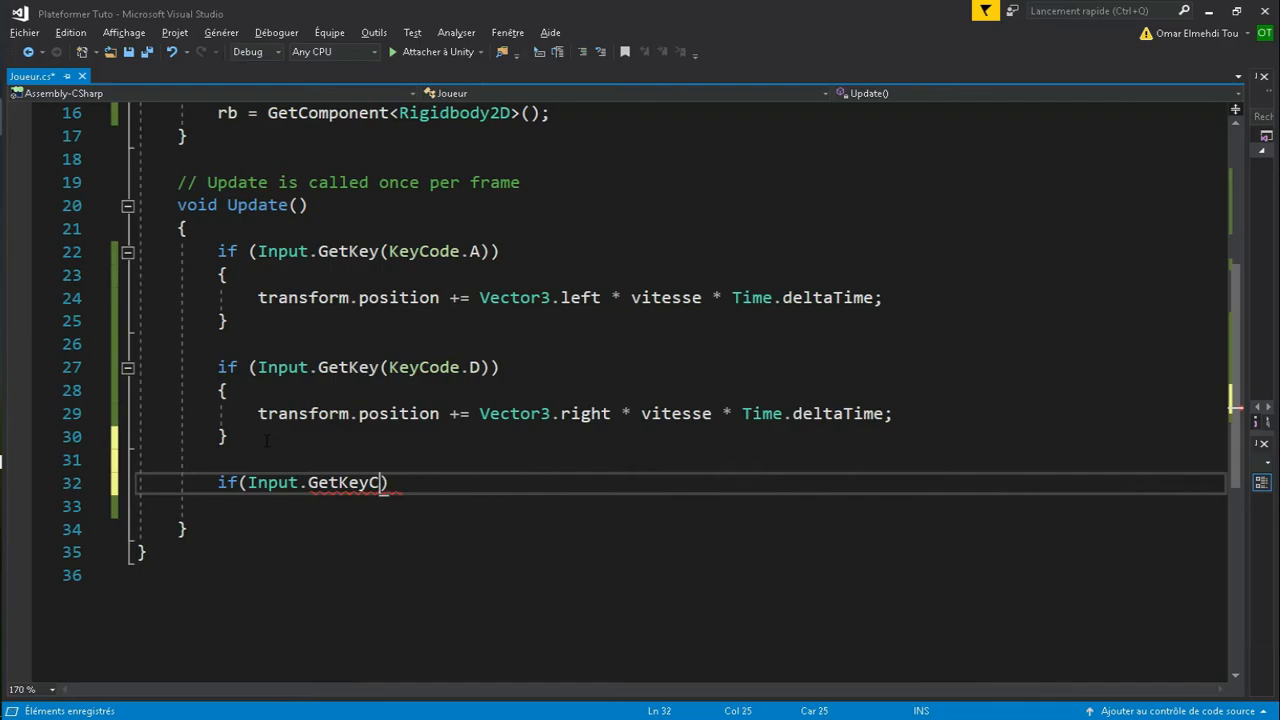
text((K)
text(eyCode.S)
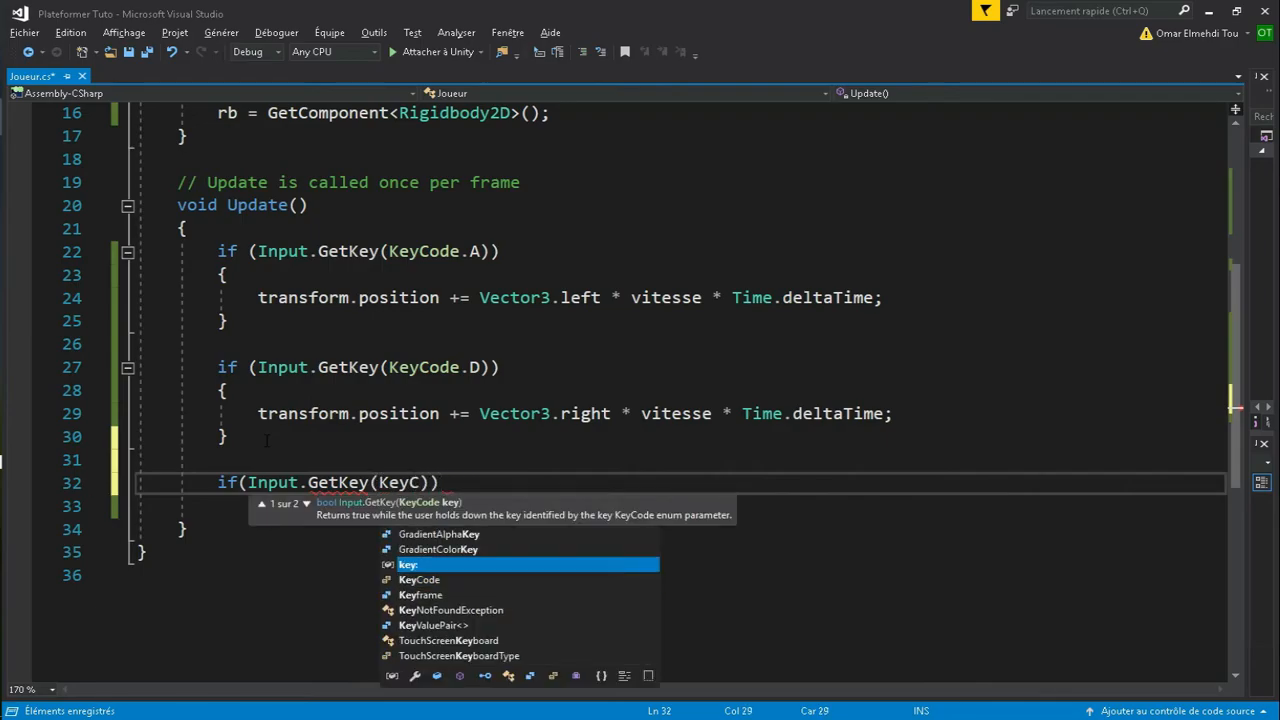
text(pace)))
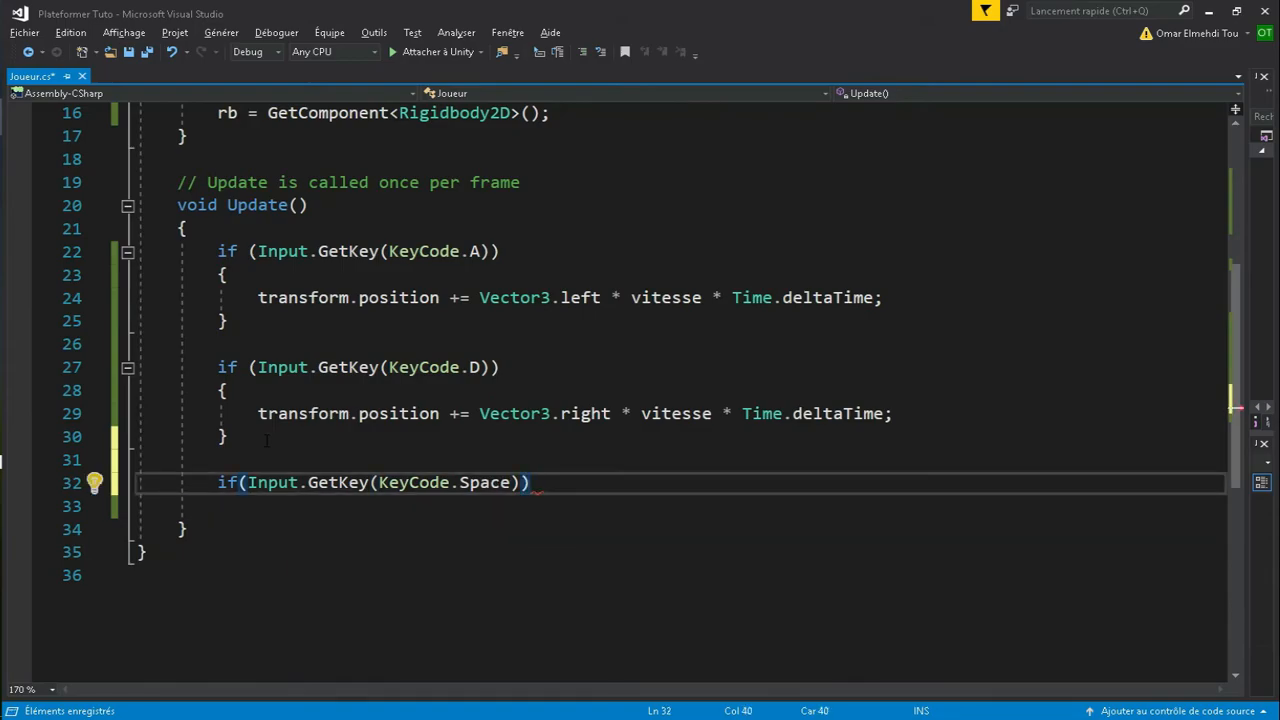
text({)
key(Return)
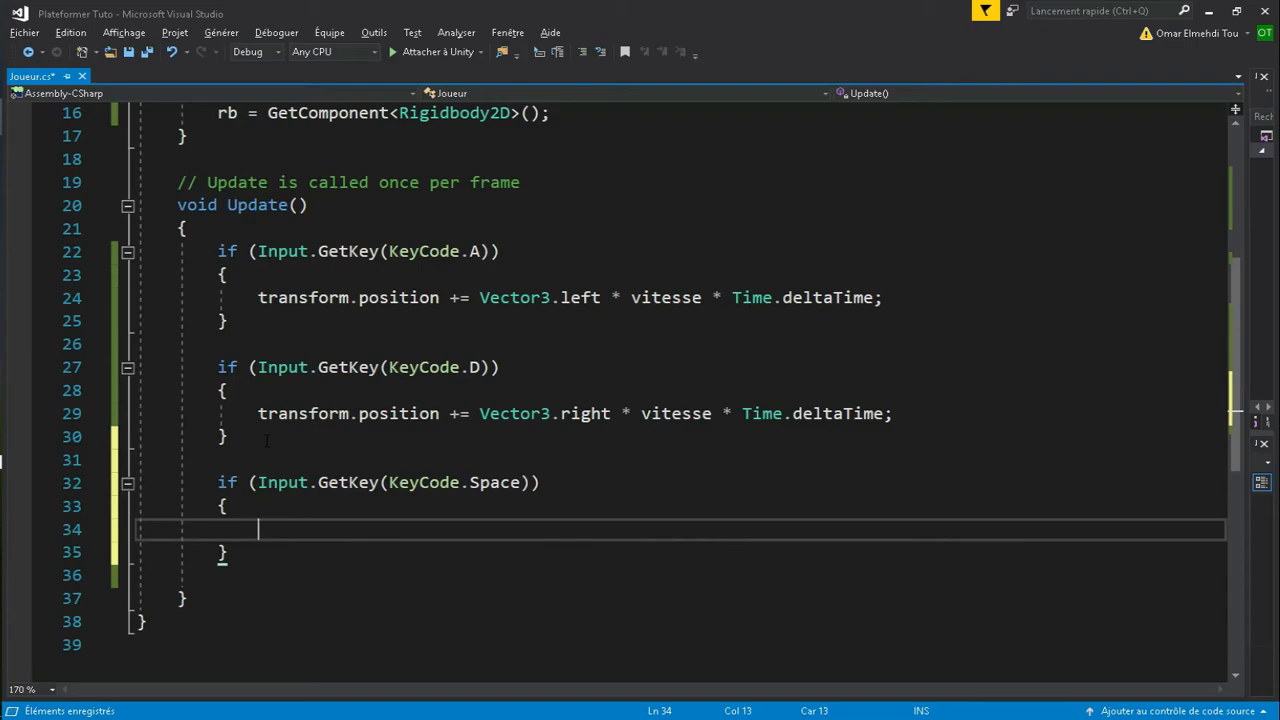
text(rb.AddForce)
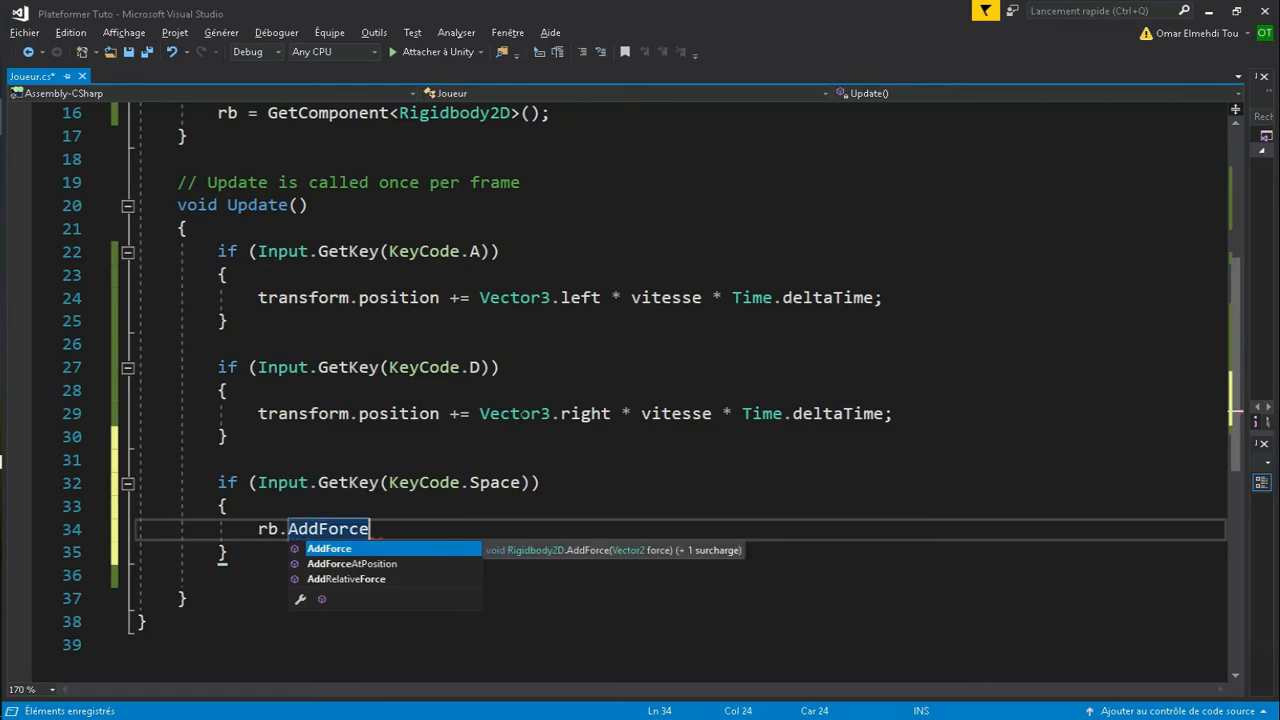
click(519, 413)
scroll(519, 413, up, 5)
click(408, 281)
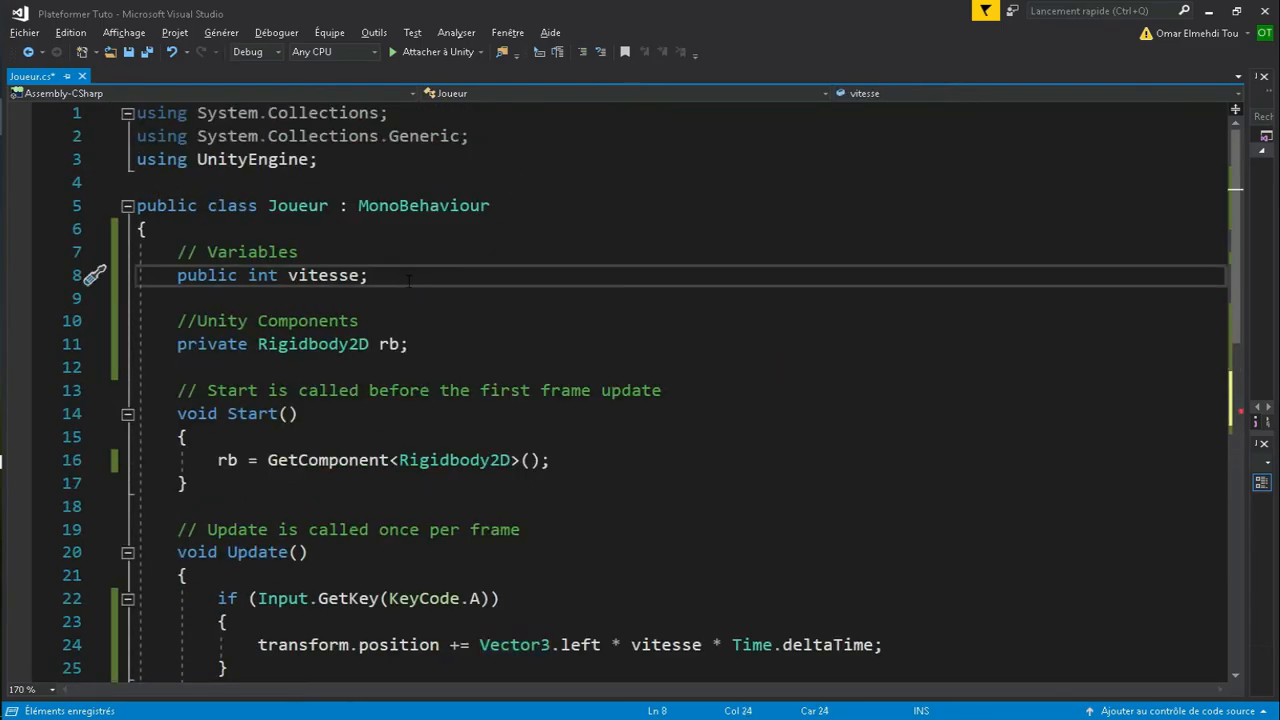
- Declare public int puissanceSaut on a new line below vitesse
key(Return)
text(public int )
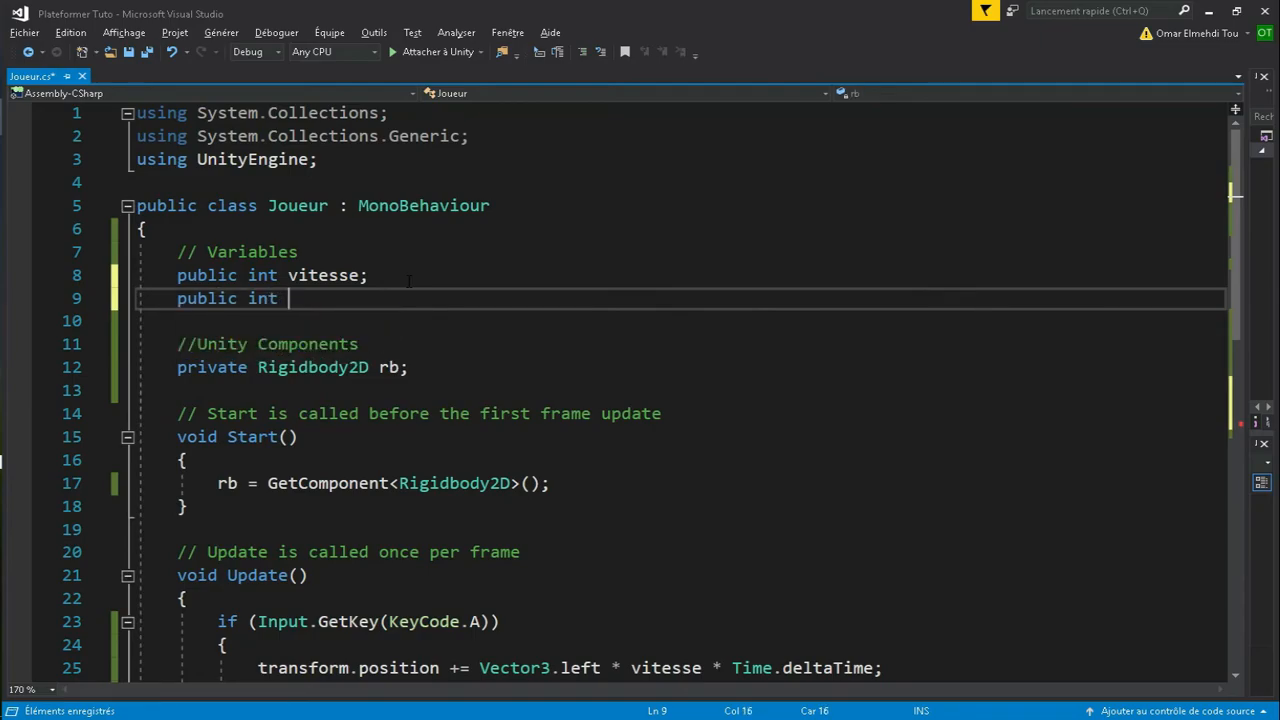
text(vitesseSaut;)
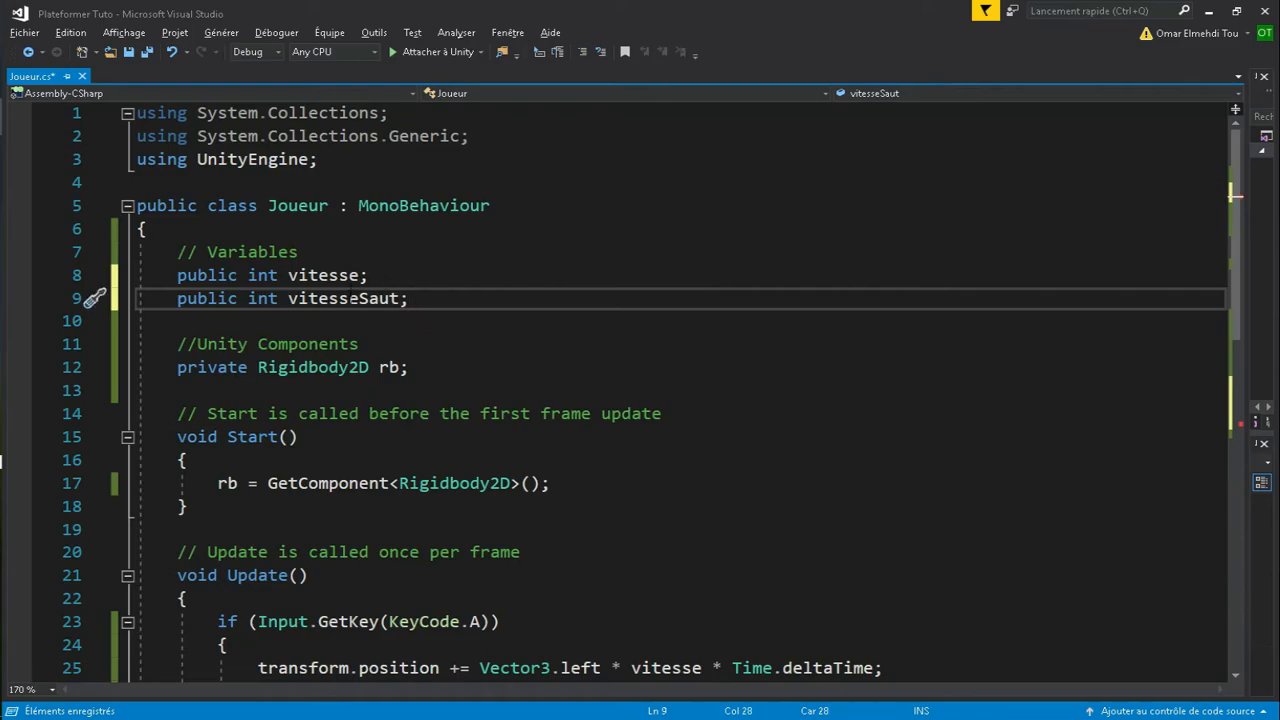
drag(358, 298, 289, 298)
text(puissance)
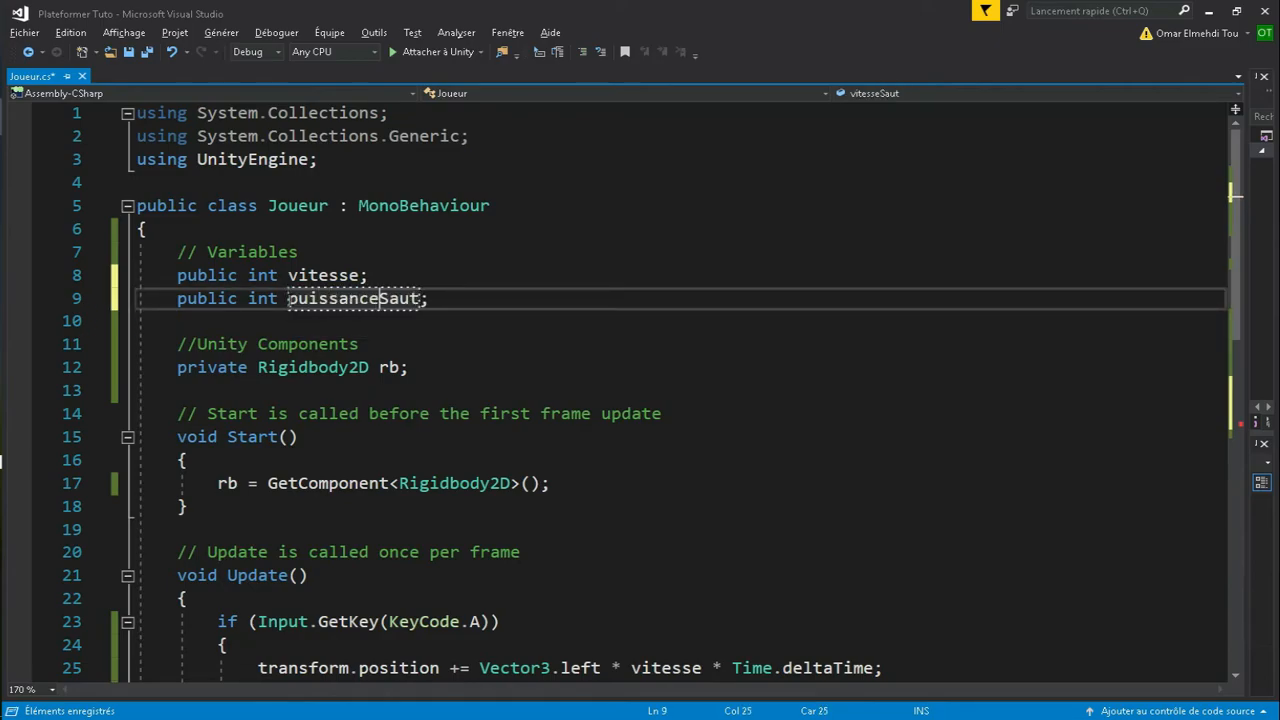
click(425, 367)
scroll(431, 401, down, 4)
- Complete the jump as rb.AddForce(Vector3.up * puissanceSaut, ForceMode2D.Impulse); and return to Unity
scroll(431, 401, down, 2)
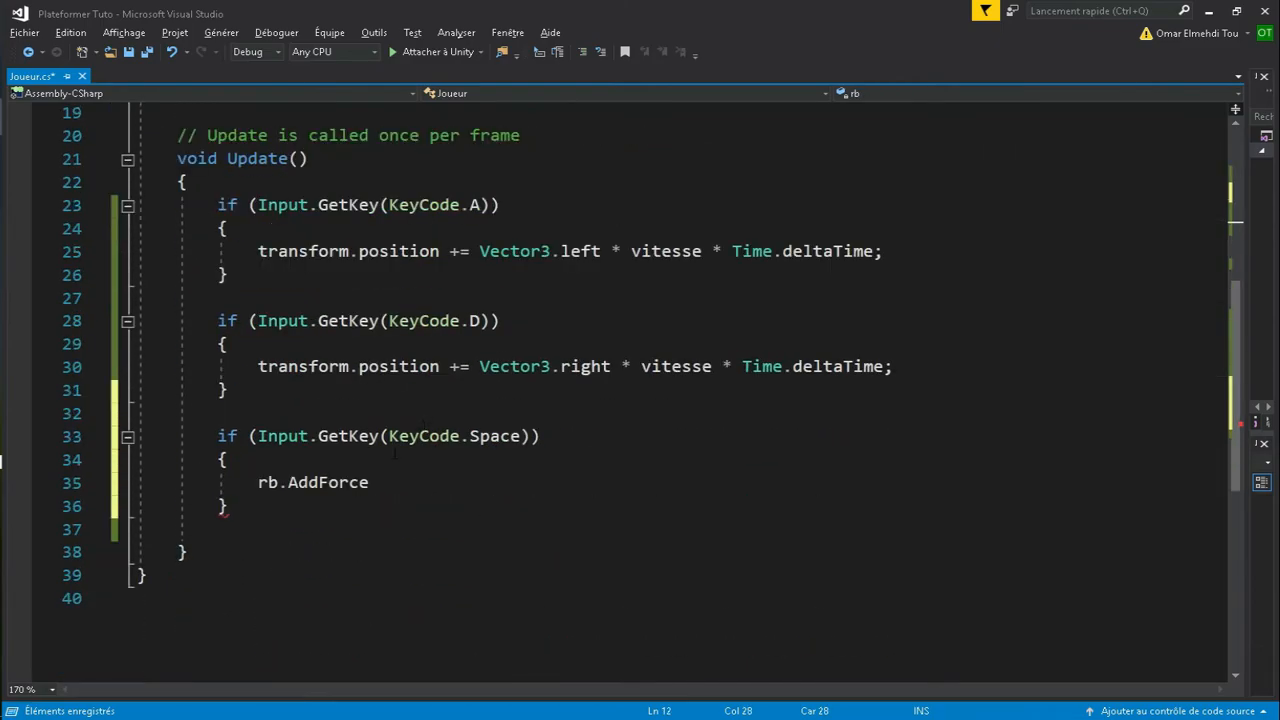
double_click(378, 483)
text(()
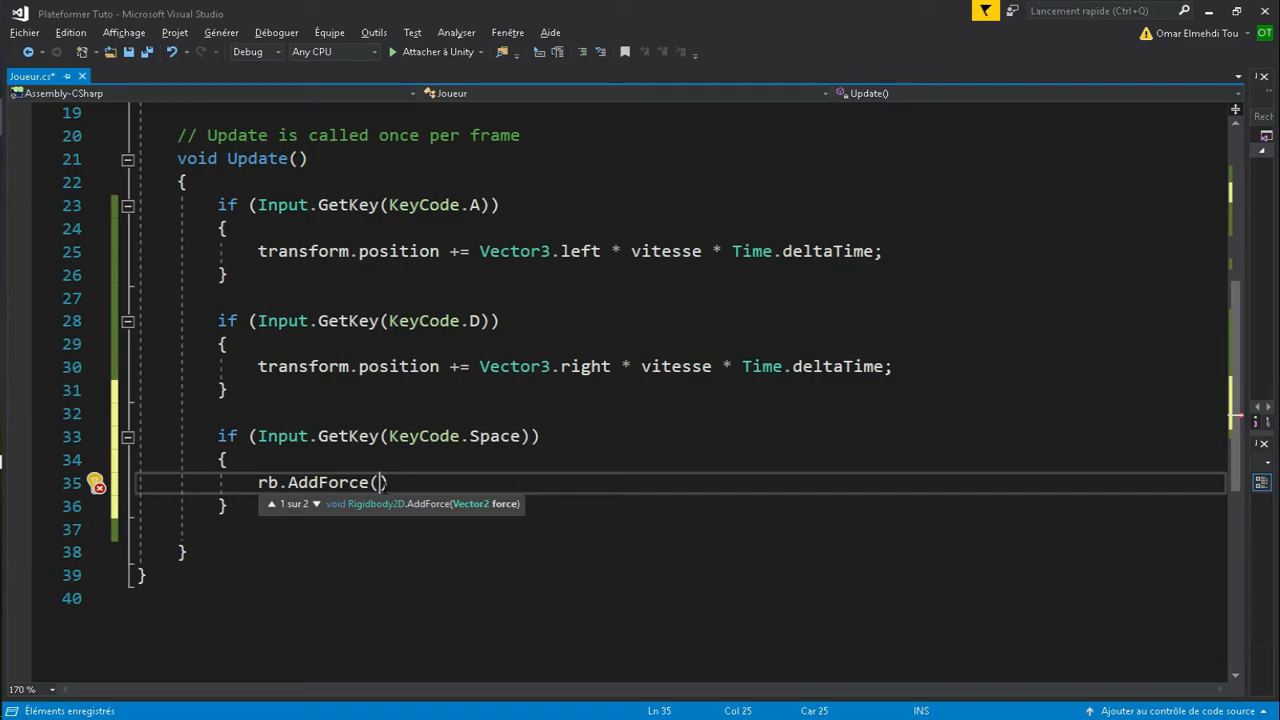
text(Vector3.up * )
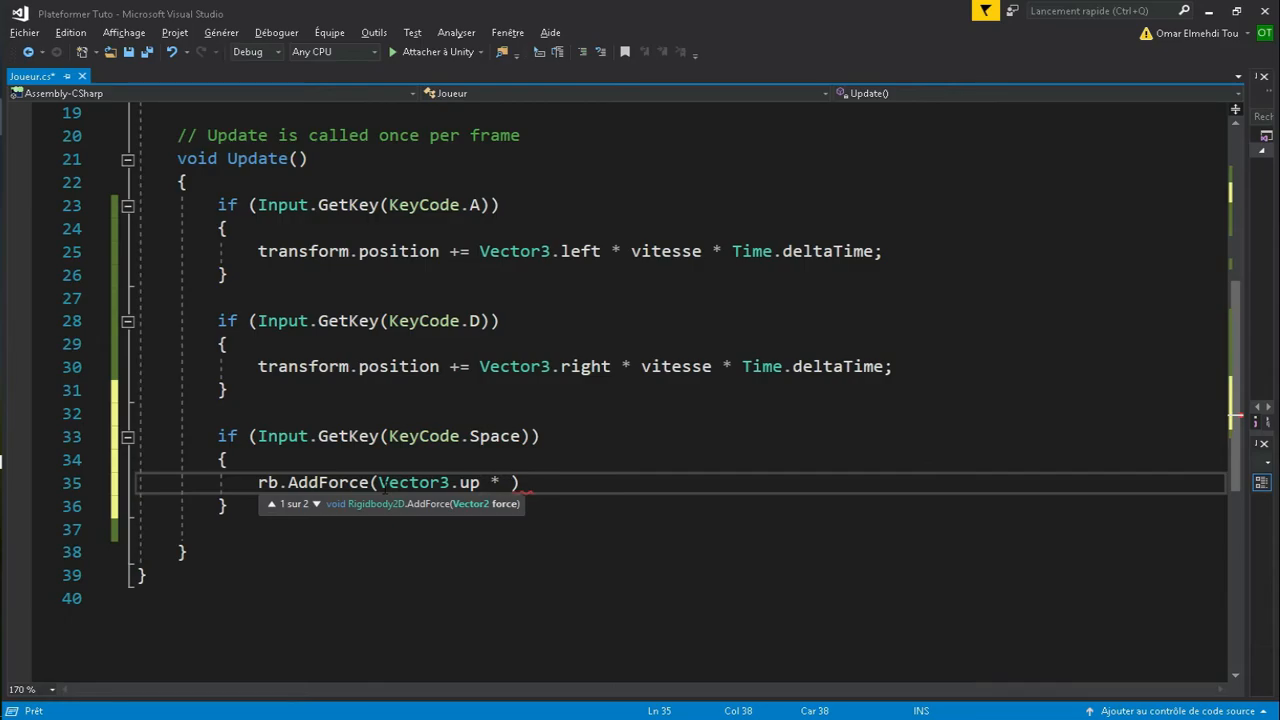
text(puissanceSaut)
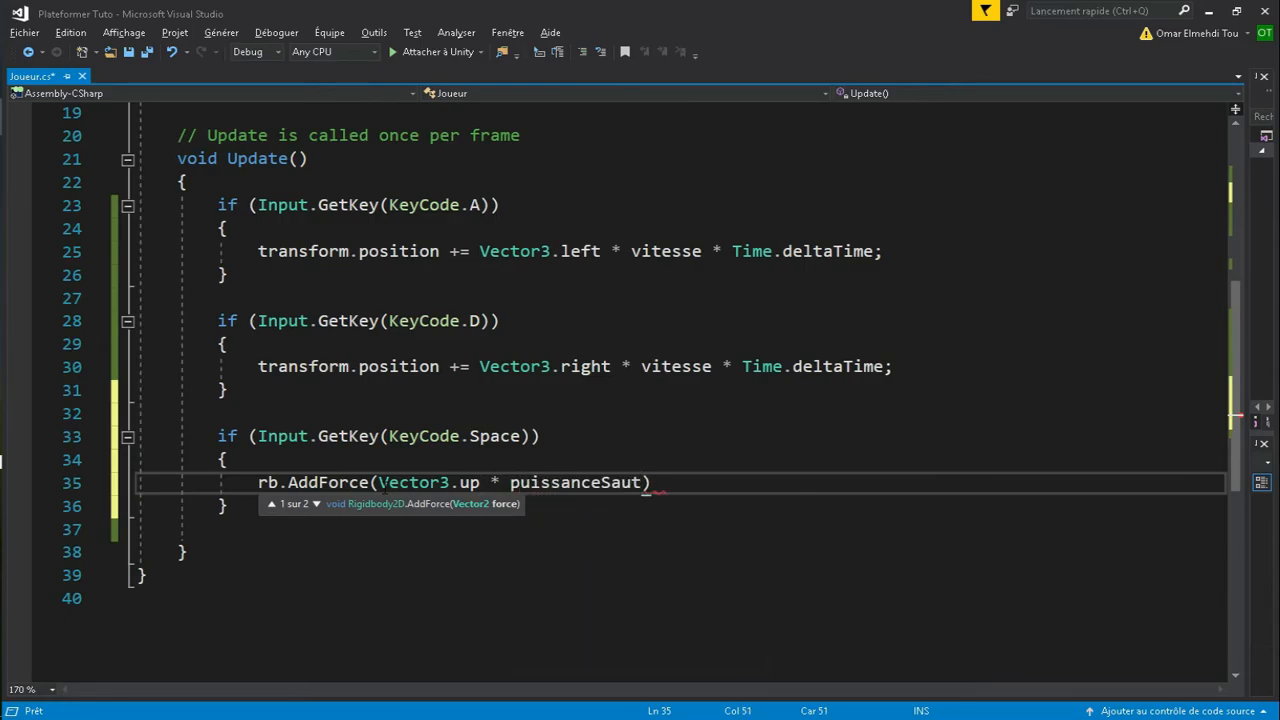
text(, For)
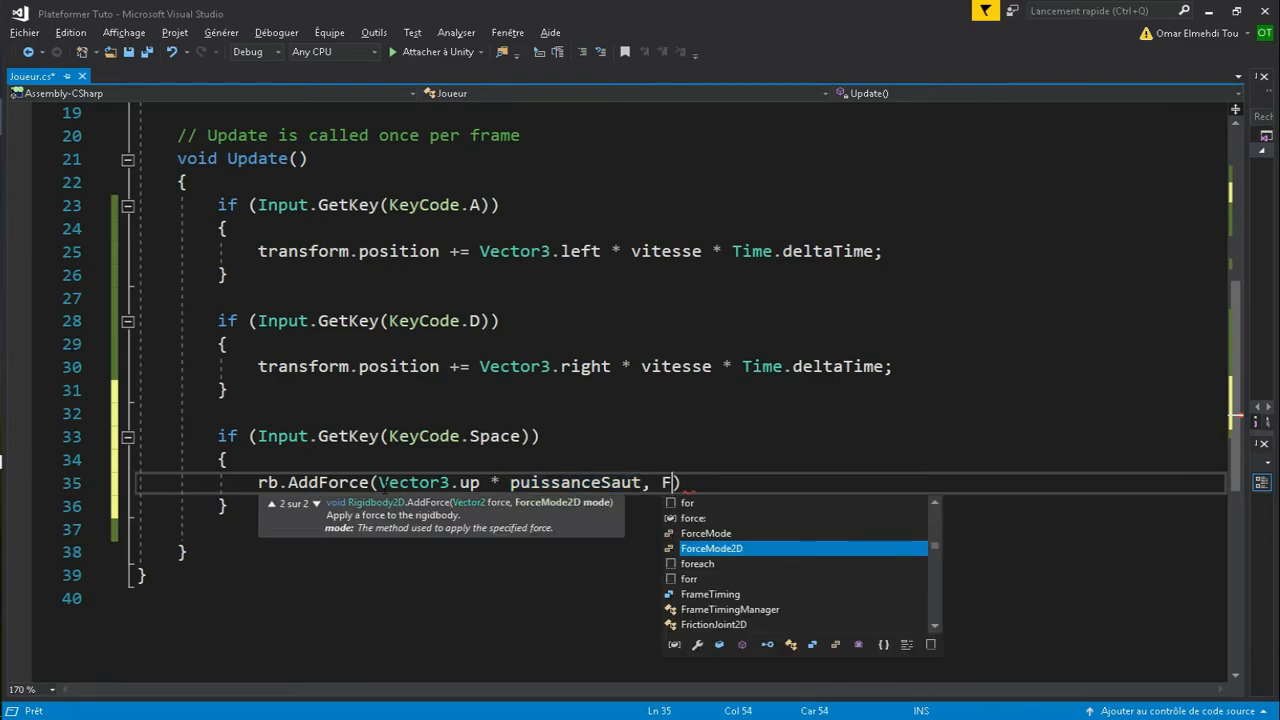
key(Down)
key(Down)
key(Down)
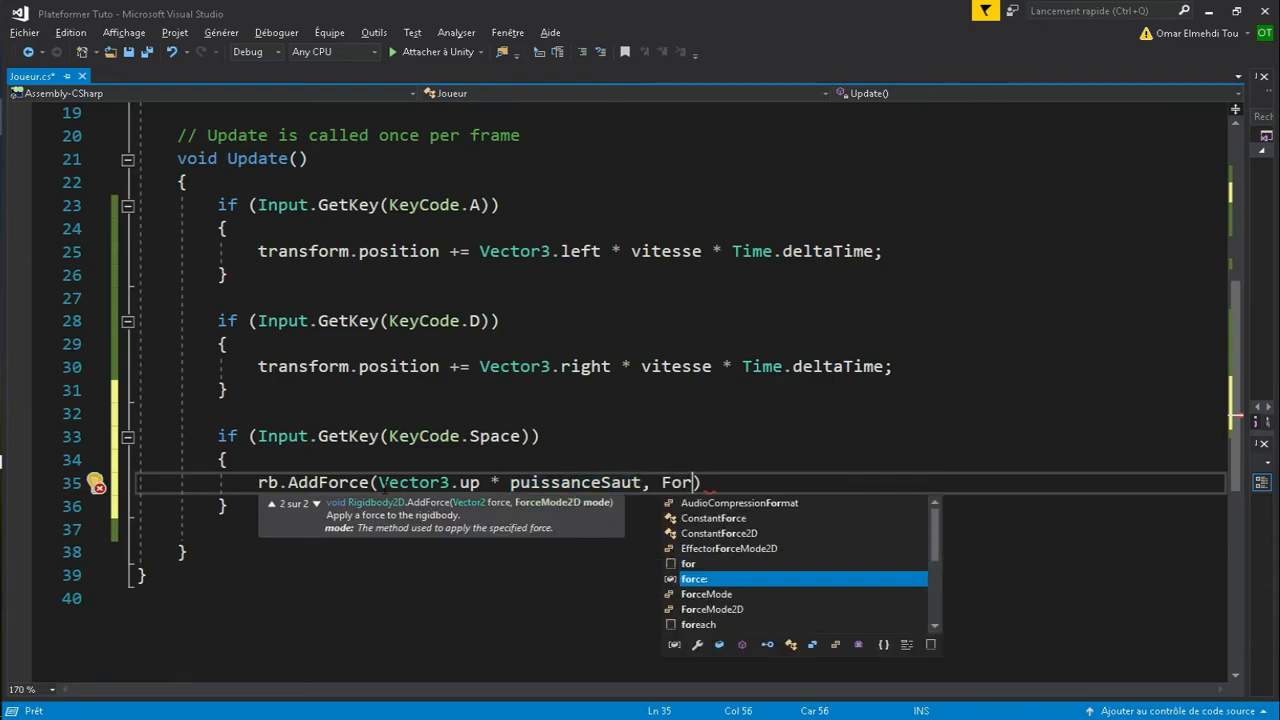
key(Escape)
text(ceMode2D.Im)
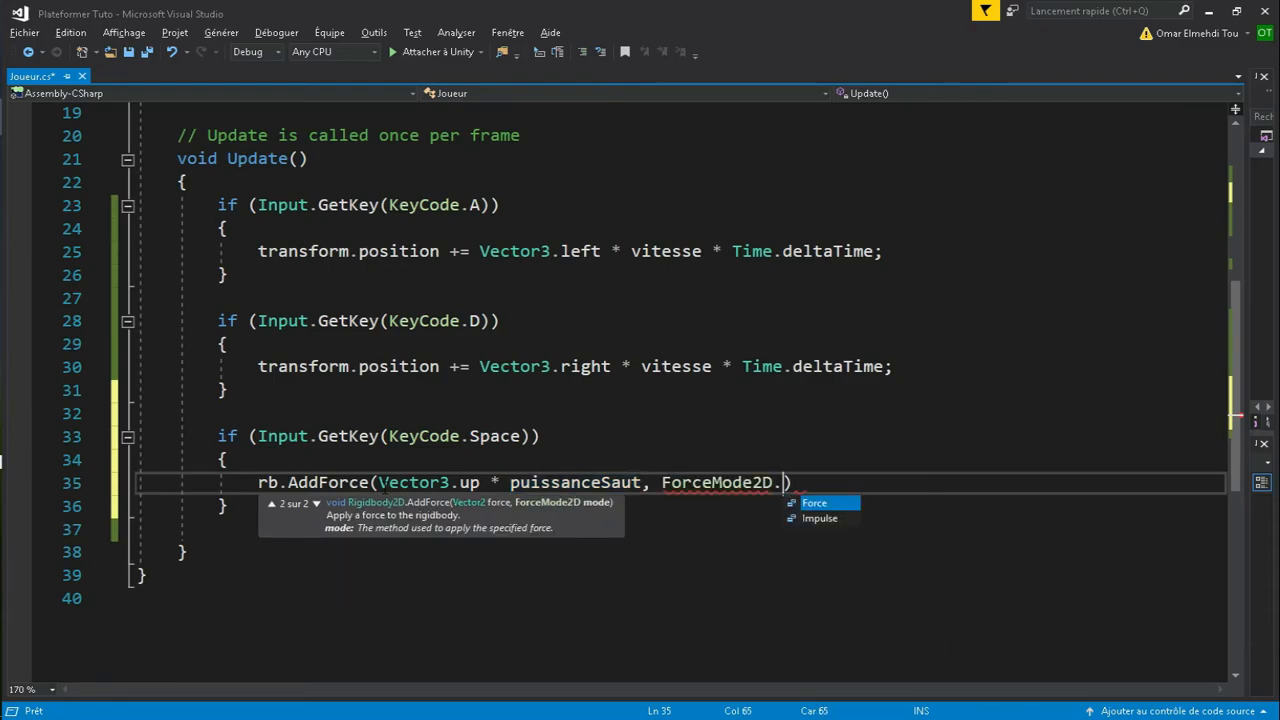
key(Tab)
text();)
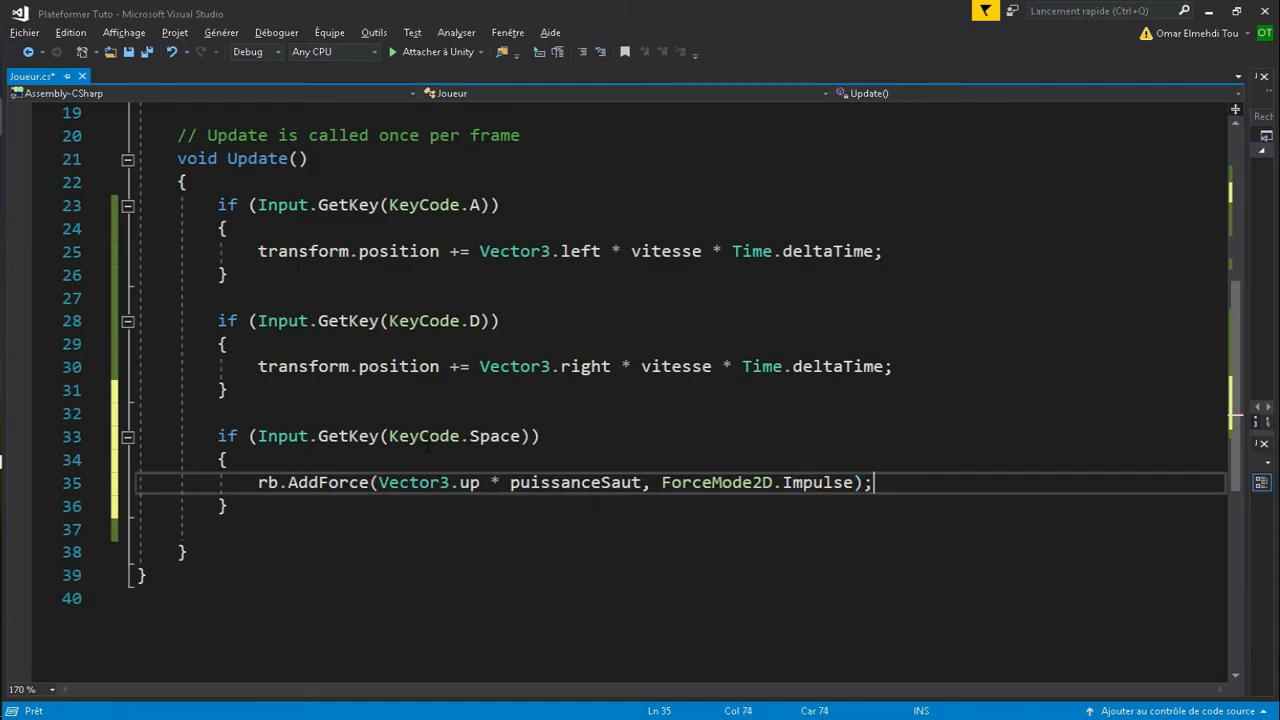
key(alt+Tab)
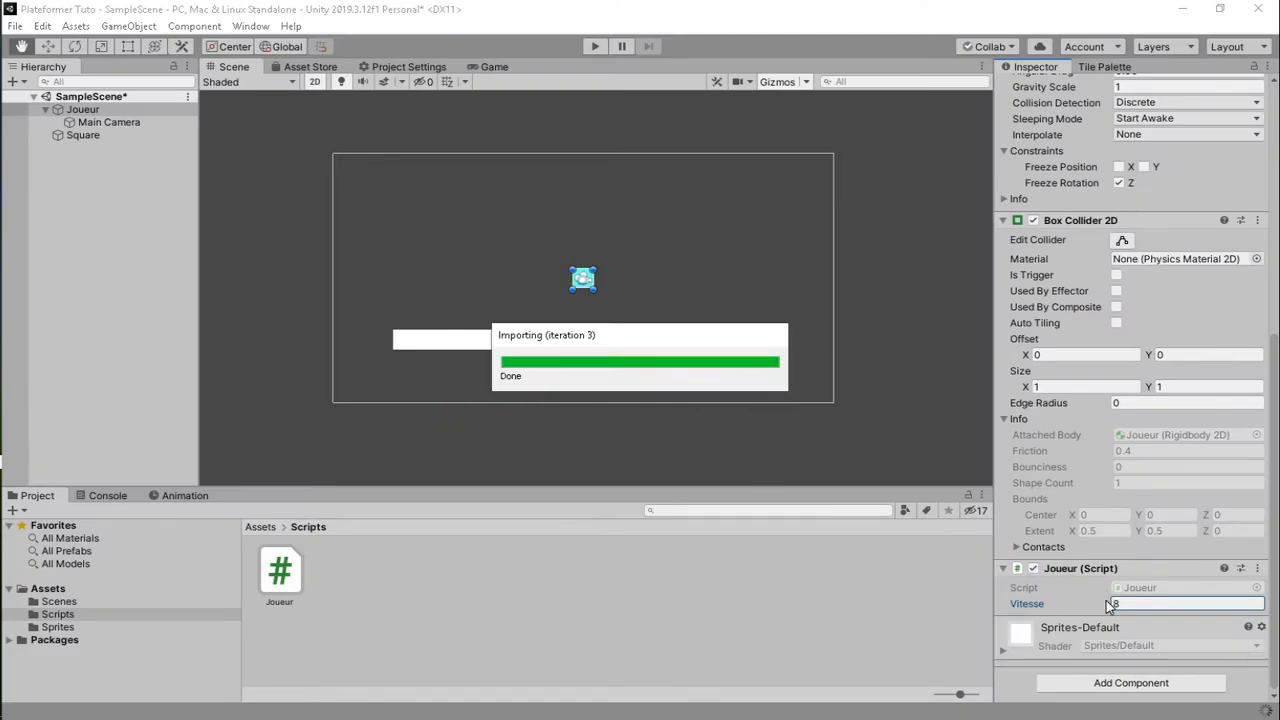
- Play-test with Puissance Saut at 15, then lower it to 5
scroll(1120, 604, down, 3)
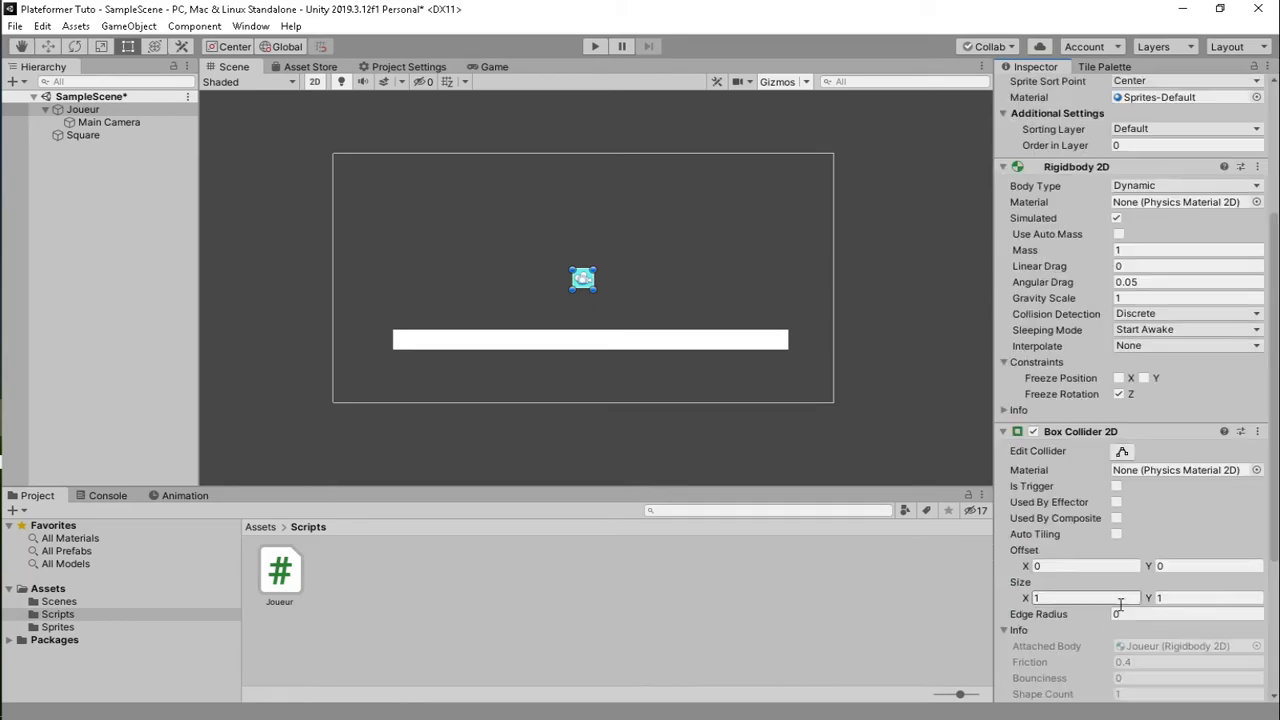
scroll(1120, 604, down, 4)
click(1116, 604)
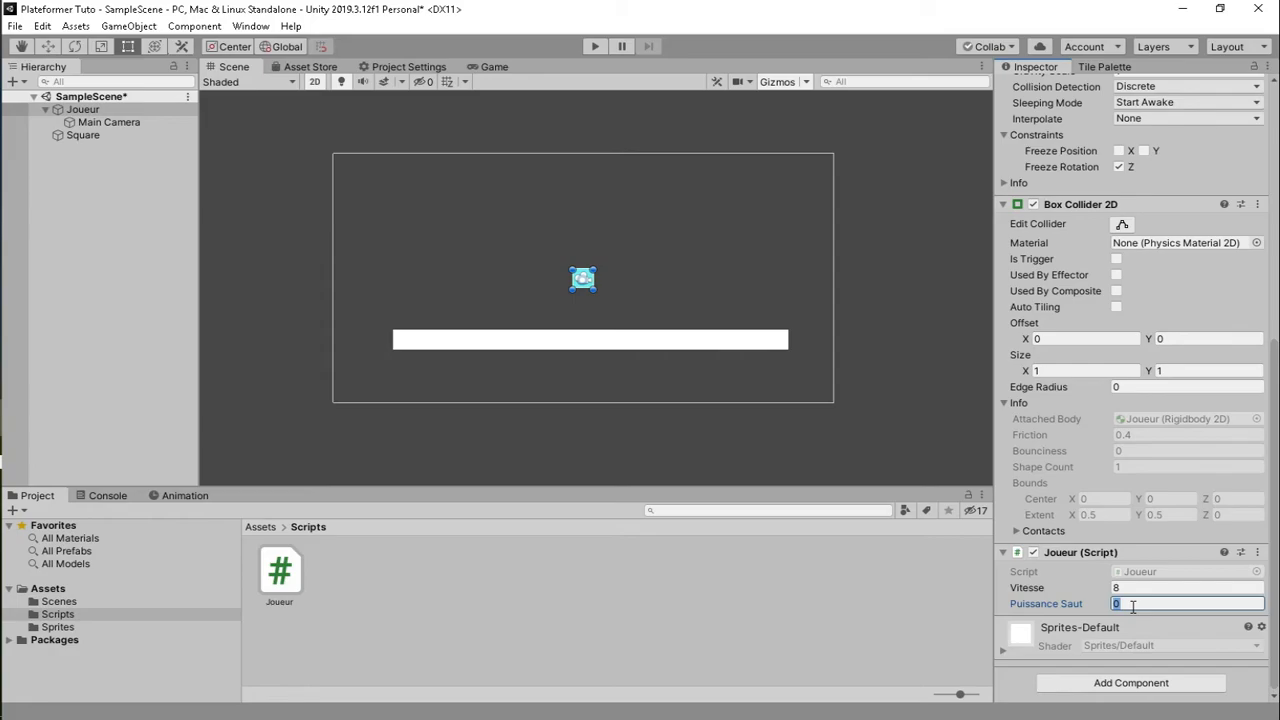
text(15)
click(595, 46)
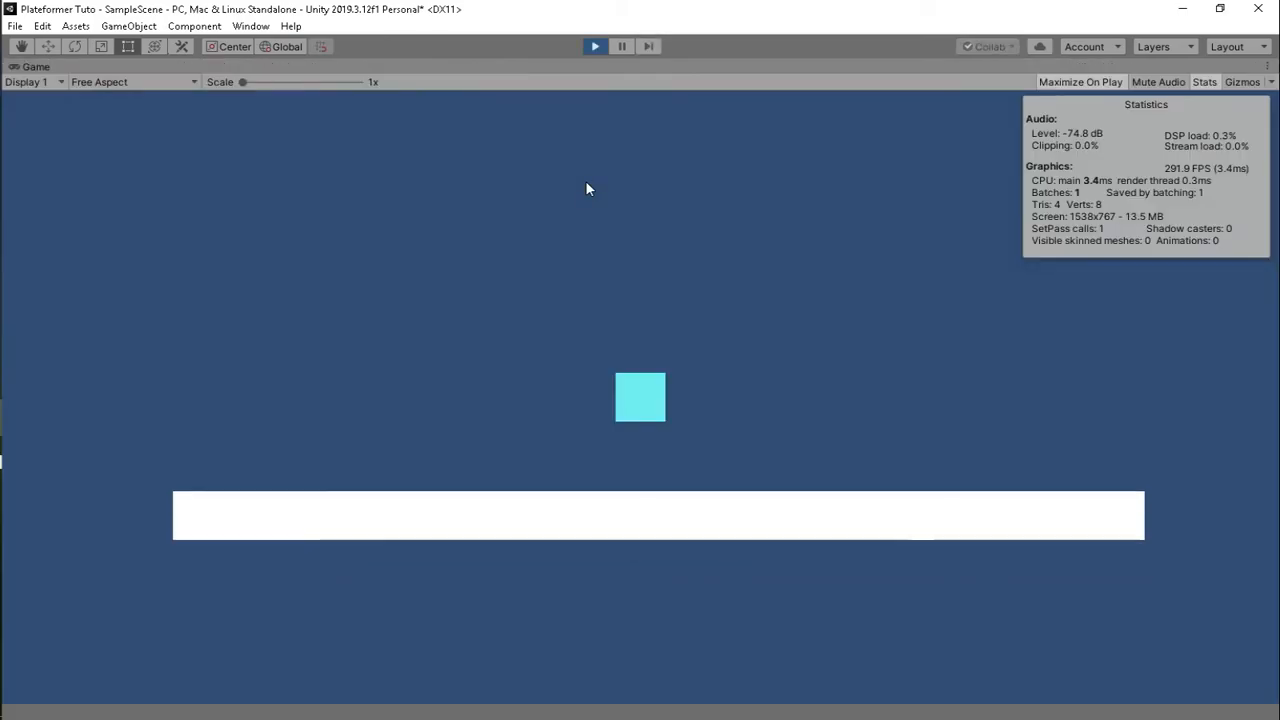
click(595, 46)
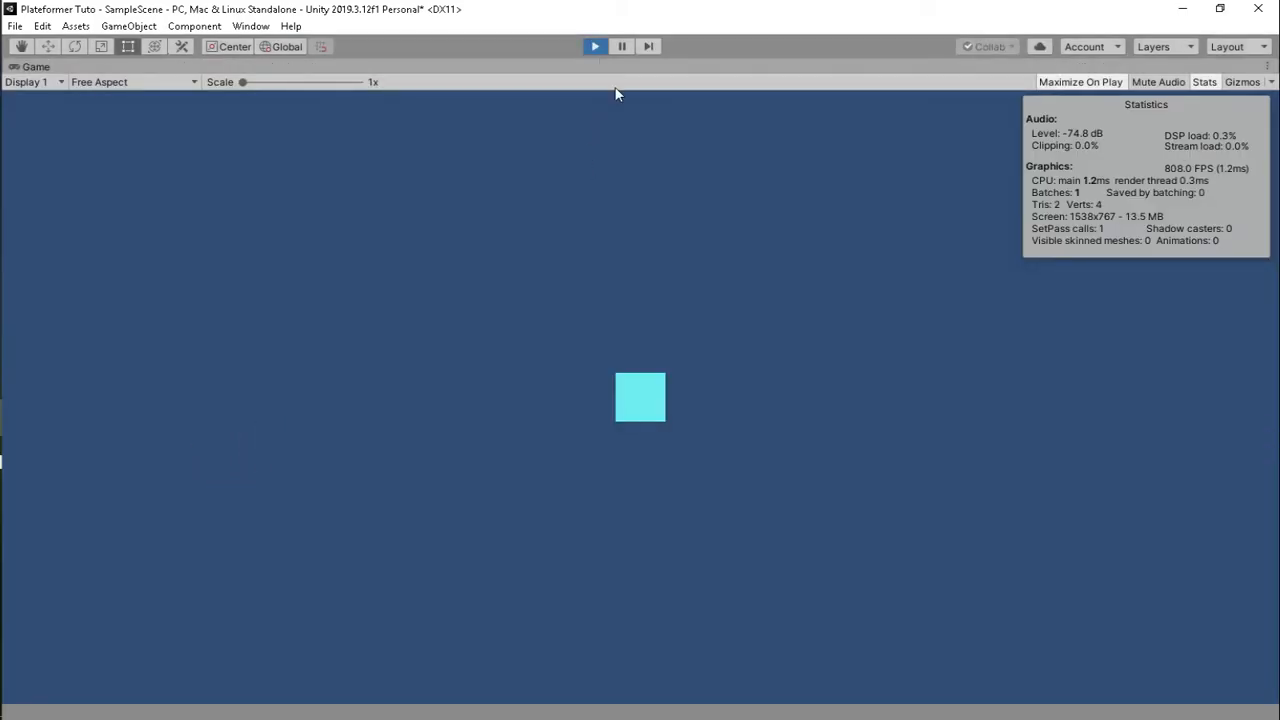
scroll(1135, 507, down, 5)
double_click(1136, 604)
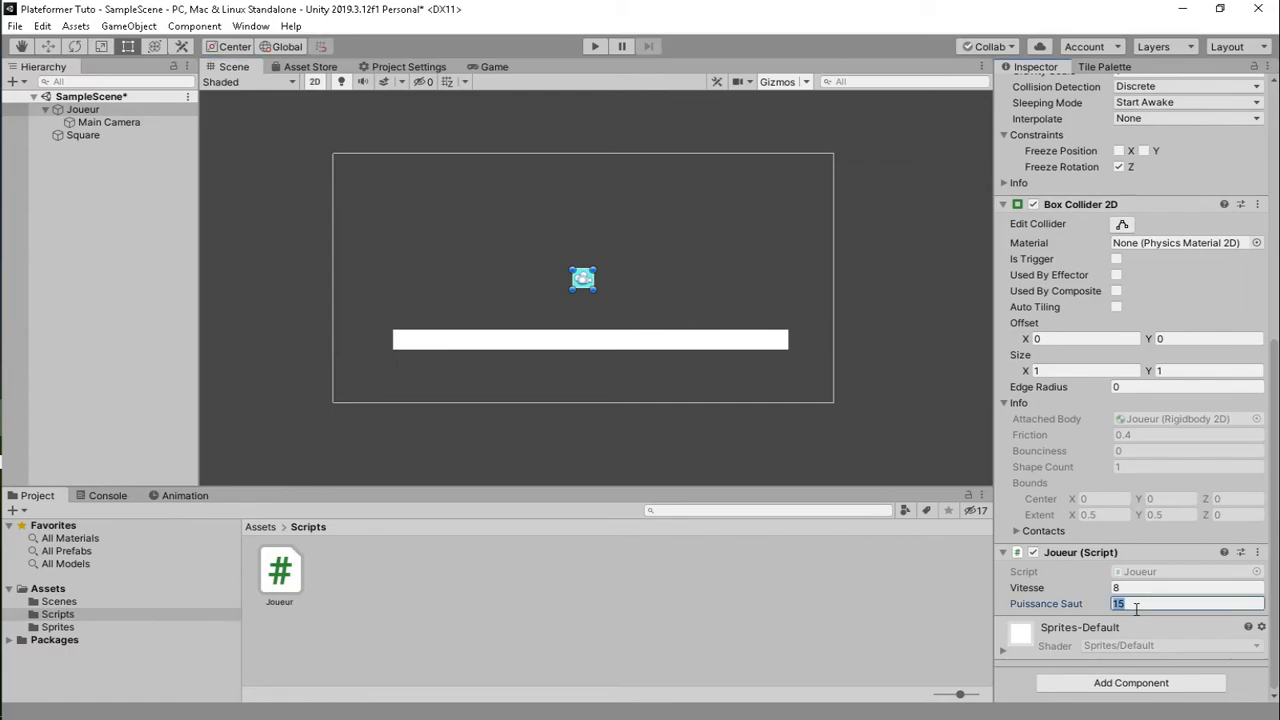
text(5)
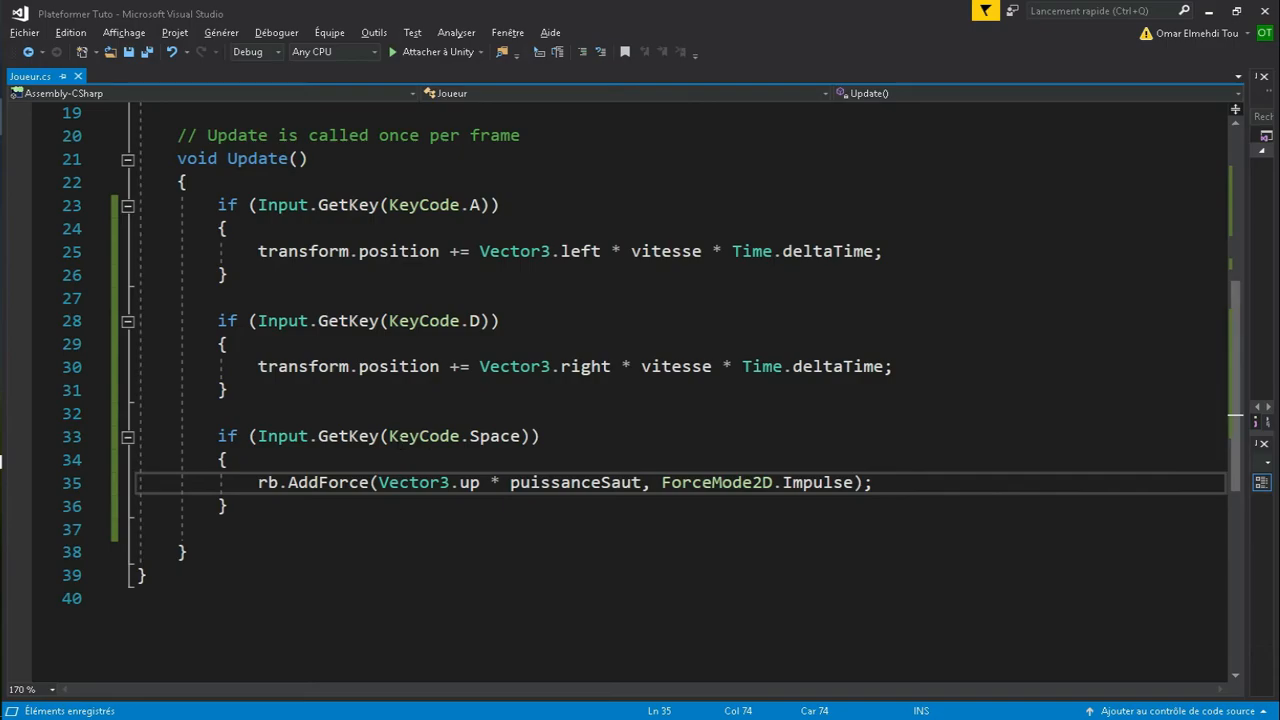
- Change the Space check on line 33 to Input.GetKeyDown and return to Unity
click(381, 437)
text(Down(KeyCode.Space)))
click(400, 436)
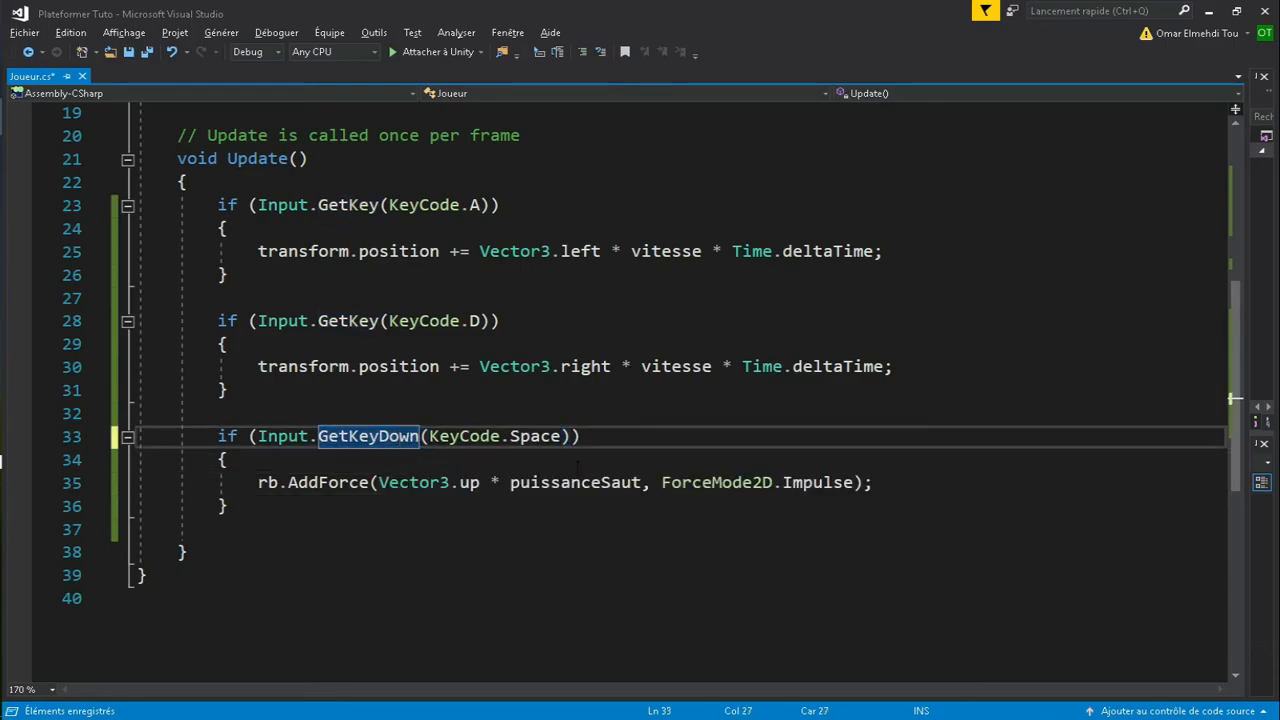
key(alt+Tab)
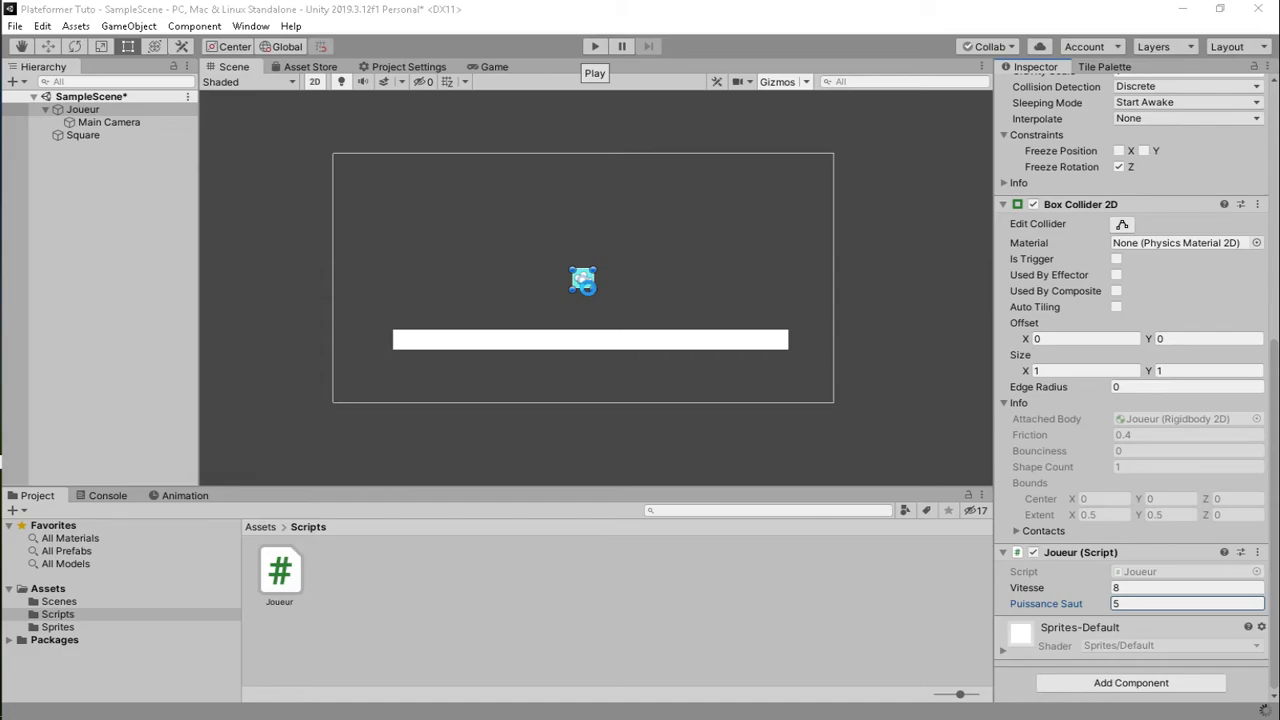
- Play-test the cyan player's Space jump and left/right moves, then stop and select the Puissance Saut value
click(594, 47)
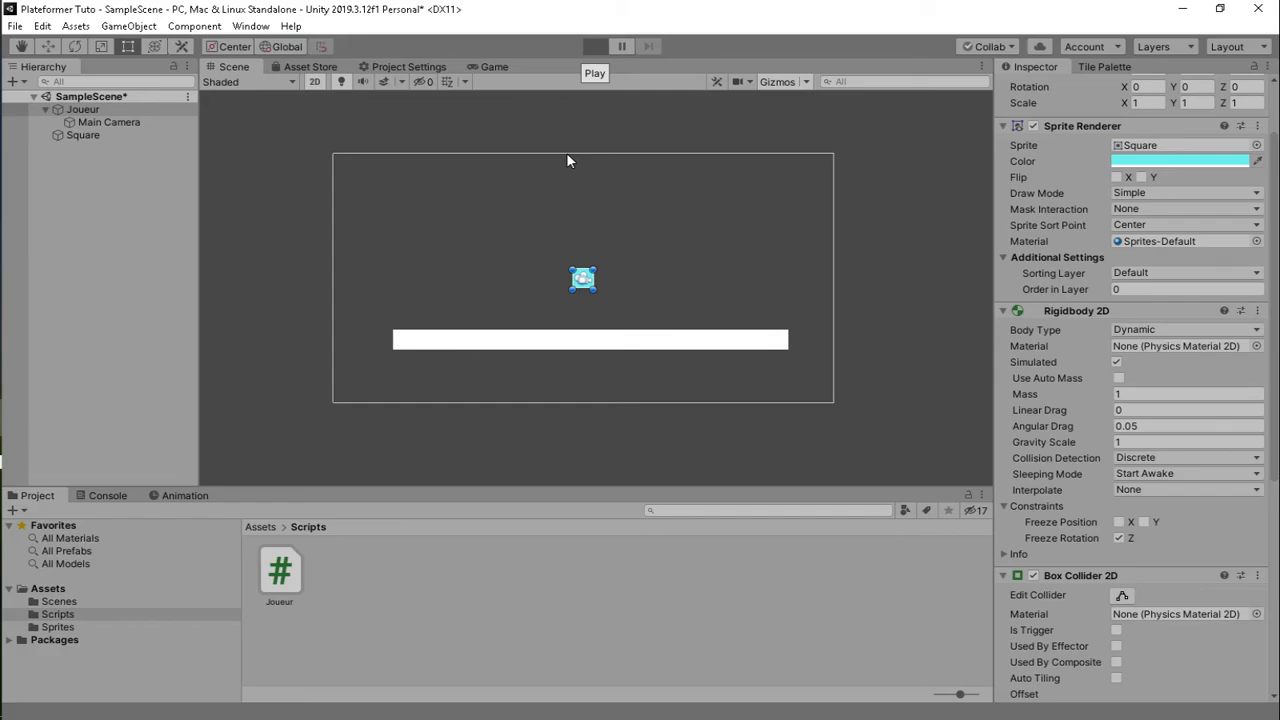
key(space)
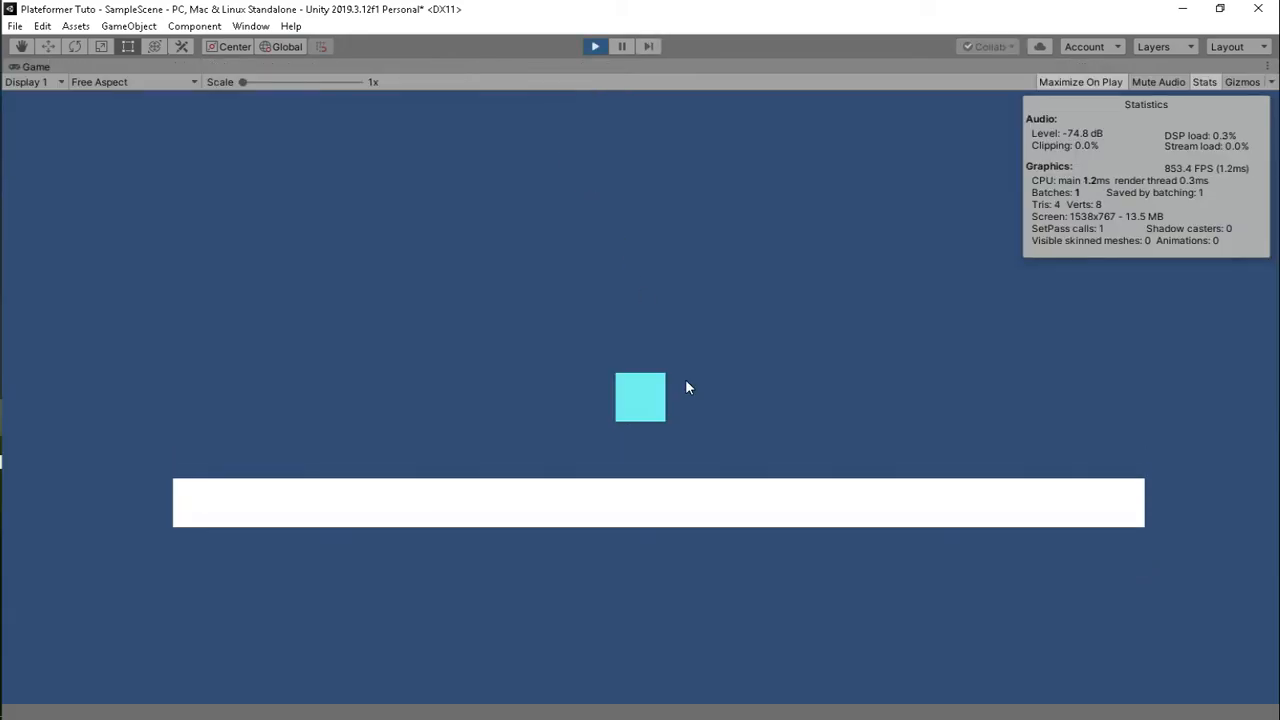
key(Left)
key(space)
key(space)
key(Right)
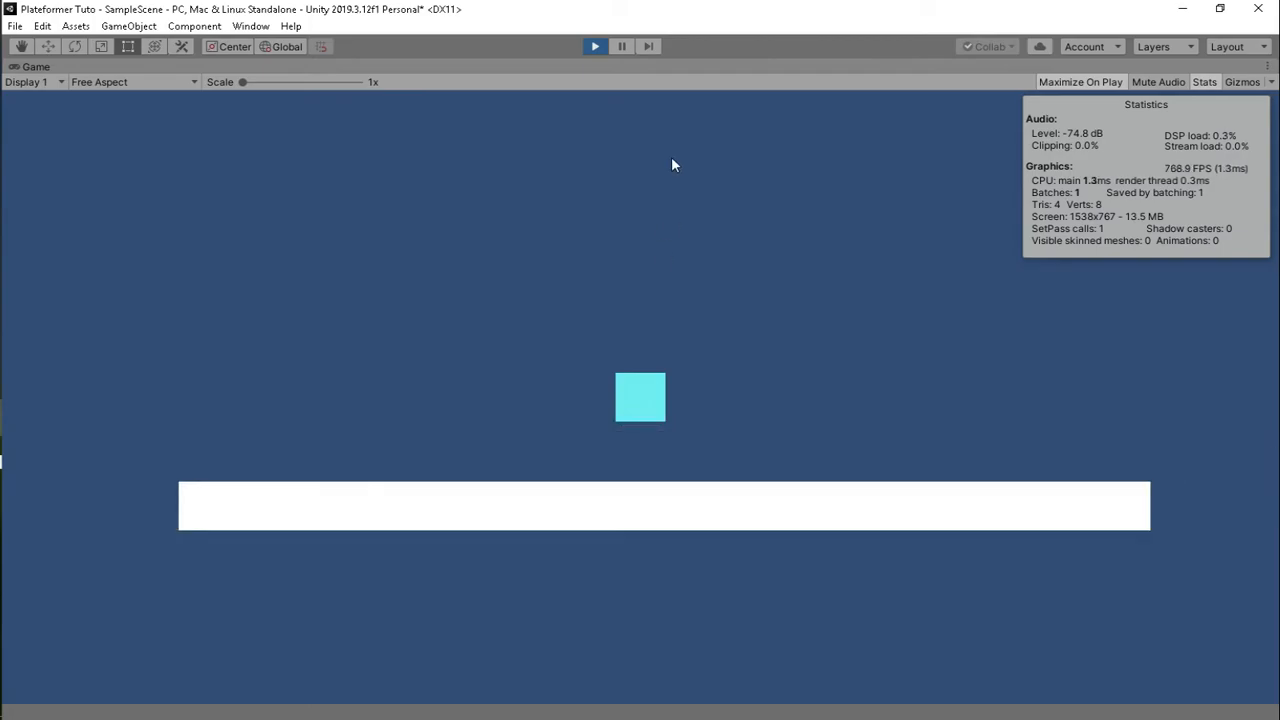
click(595, 46)
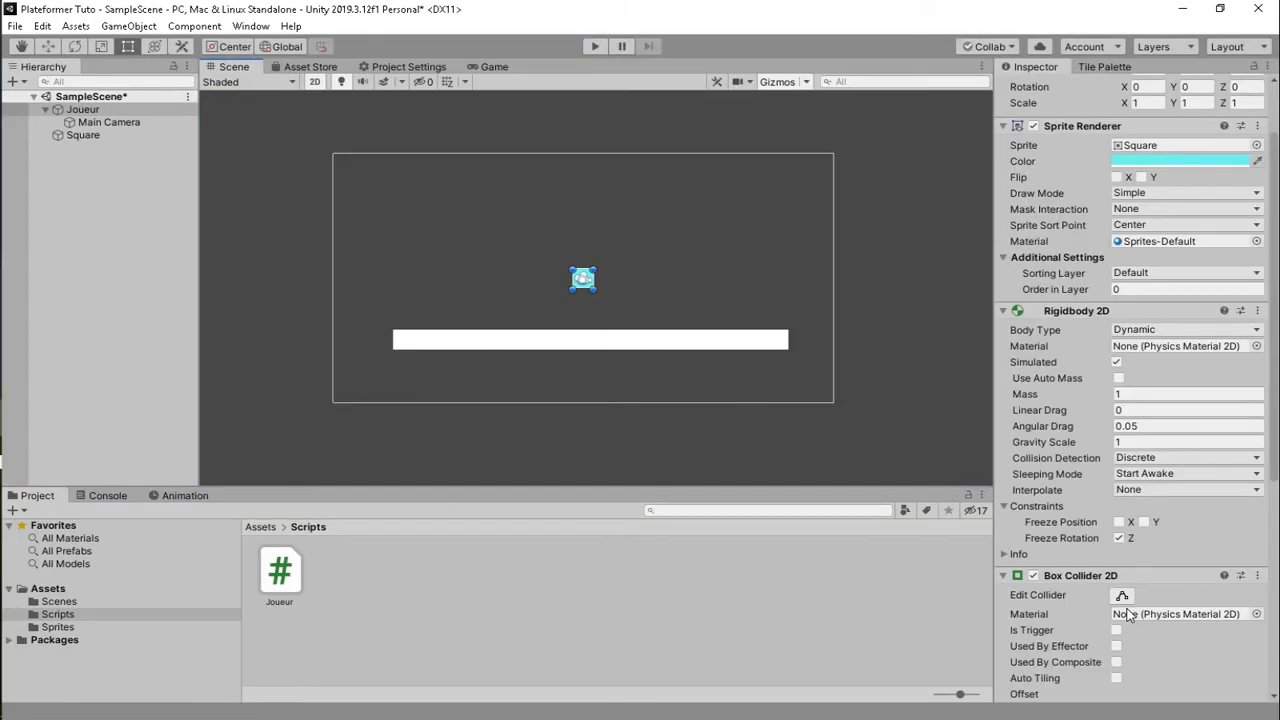
scroll(1131, 520, down, 5)
click(1126, 604)
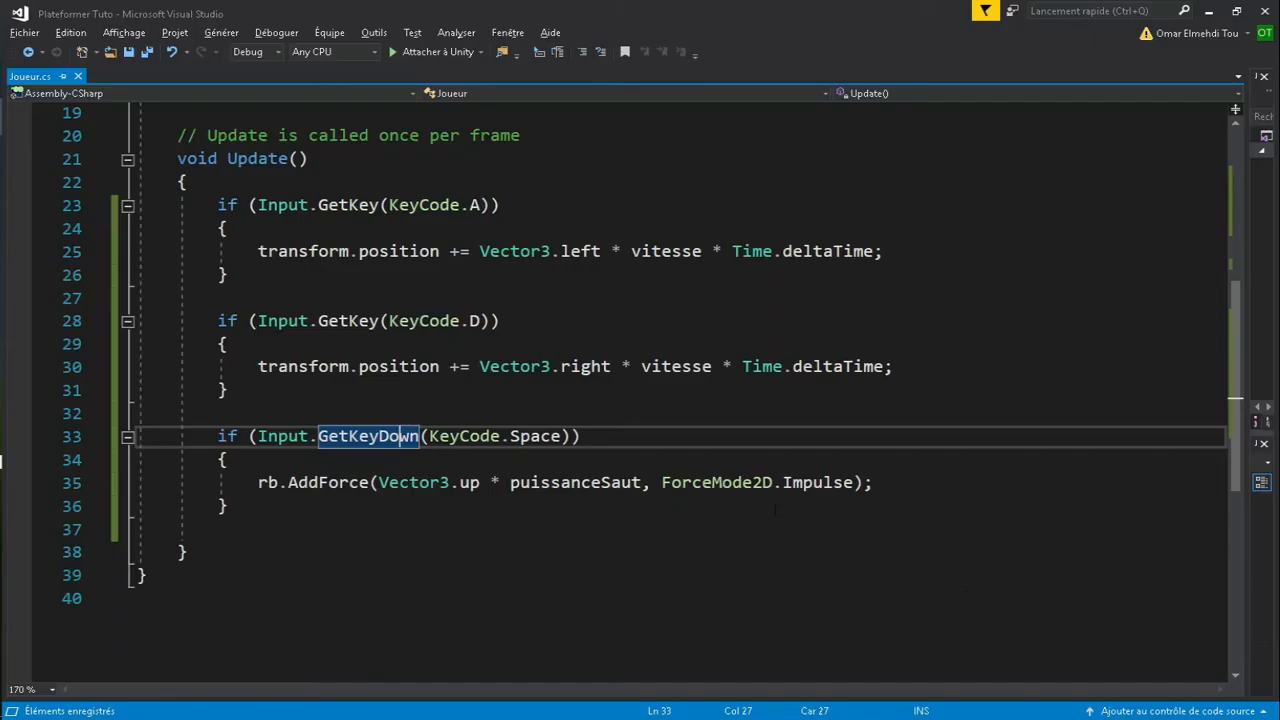
- Declare the field private bool grounded on line 11 of Joueur.cs, below puissanceSaut
scroll(321, 420, up, 1)
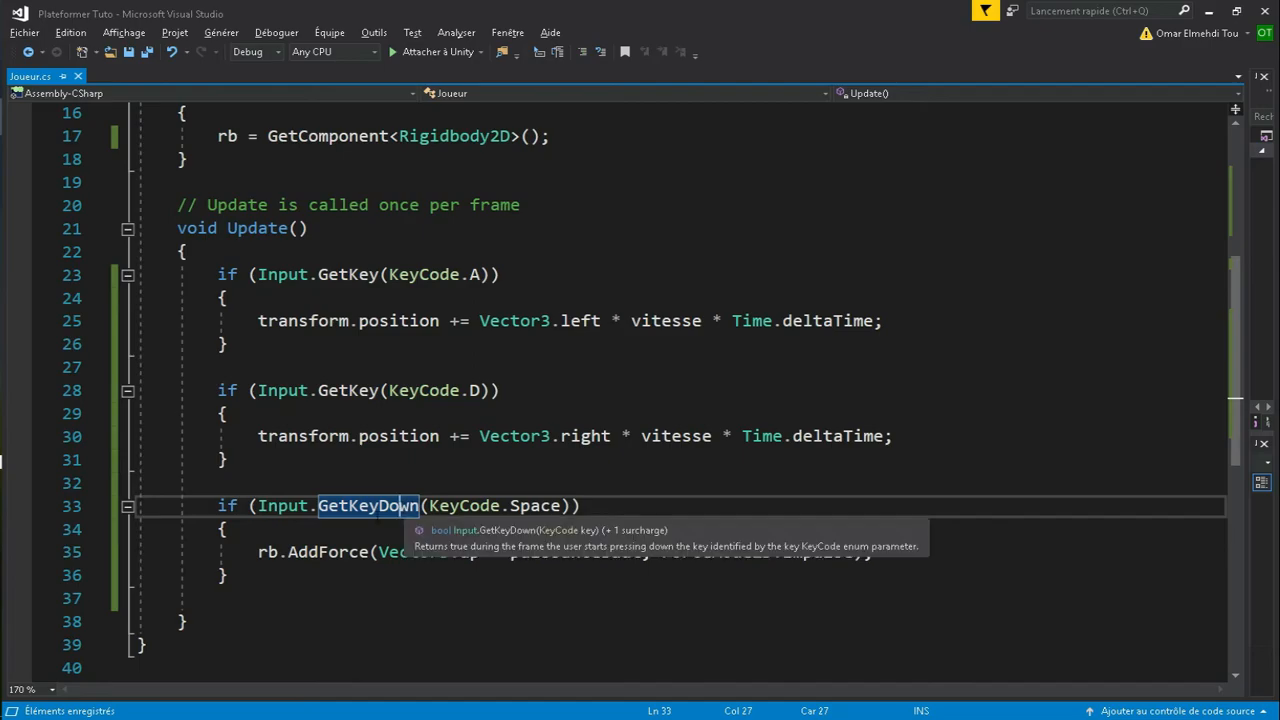
scroll(343, 527, up, 4)
click(440, 232)
key(Return)
key(Return)
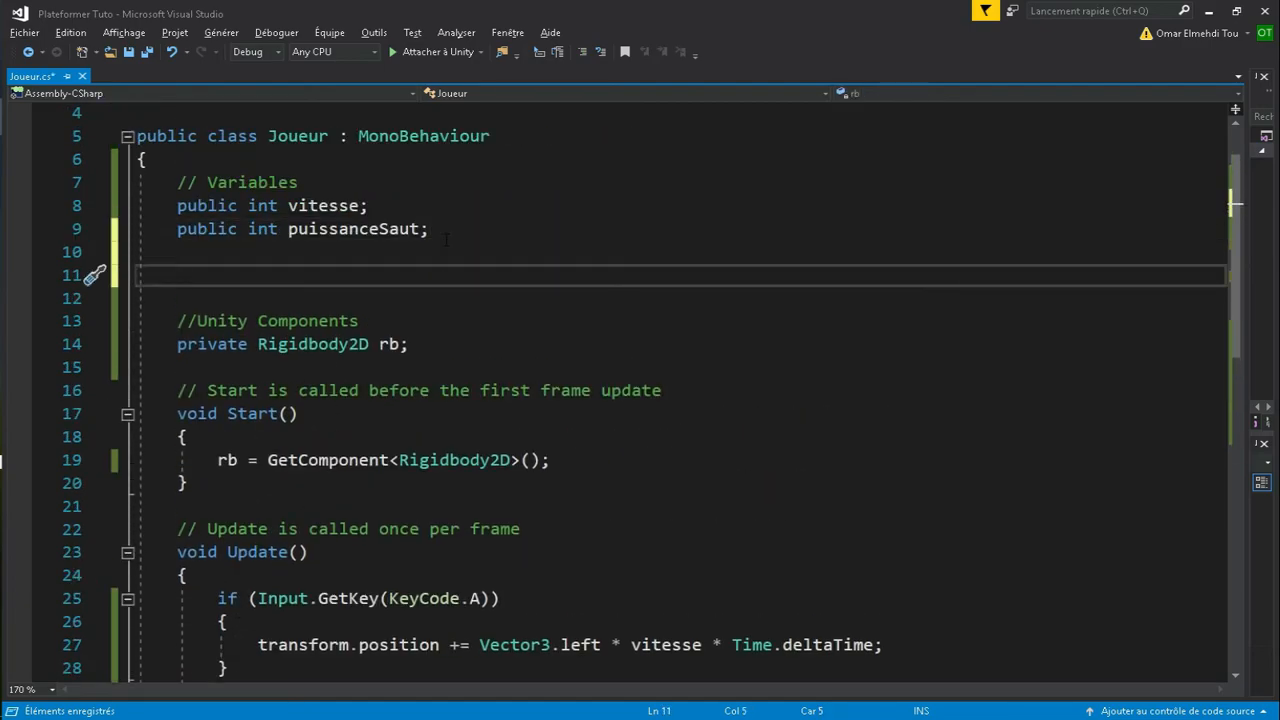
text(publi)
key(BackSpace)
key(BackSpace)
key(BackSpace)
key(BackSpace)
key(BackSpace)
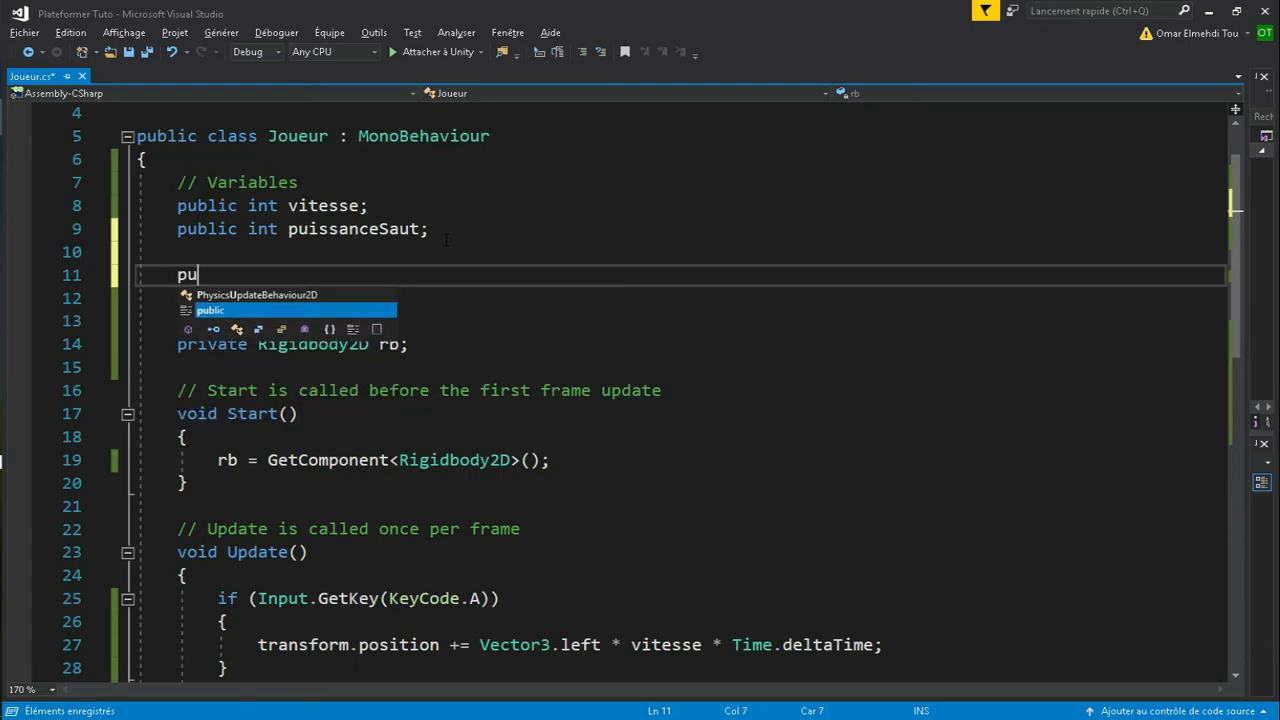
text(pri)
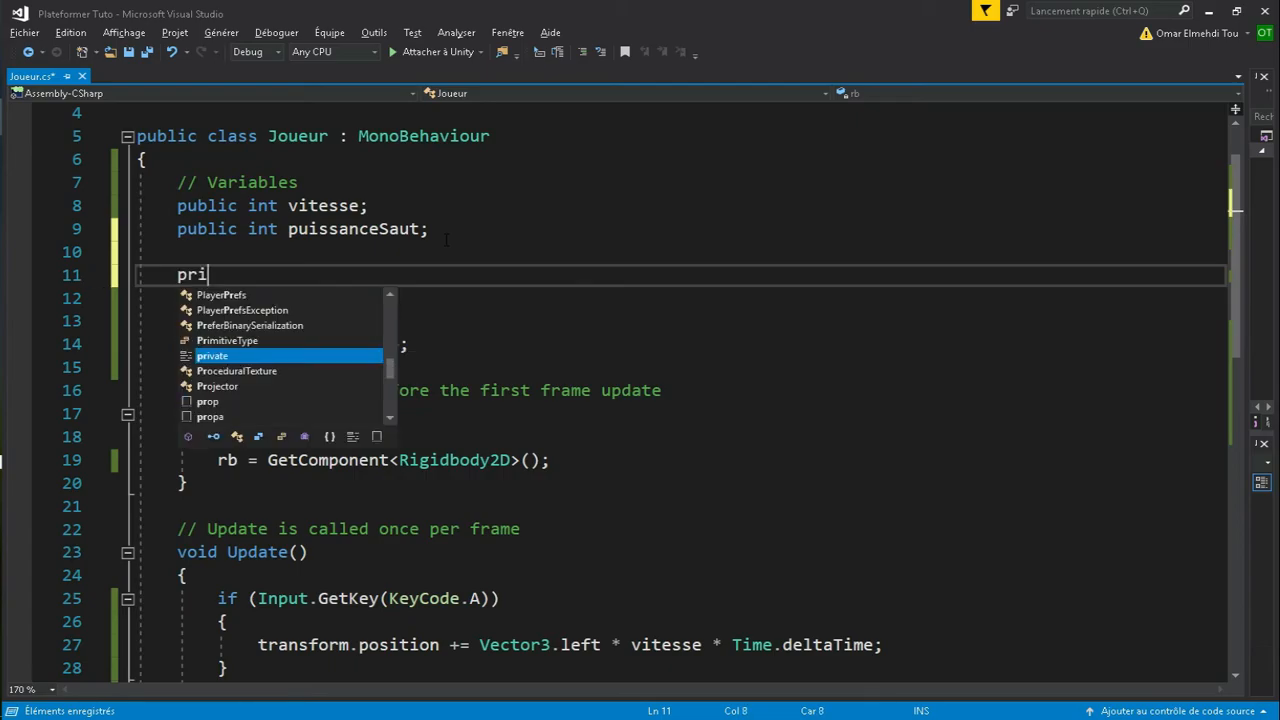
text(vate int bool)
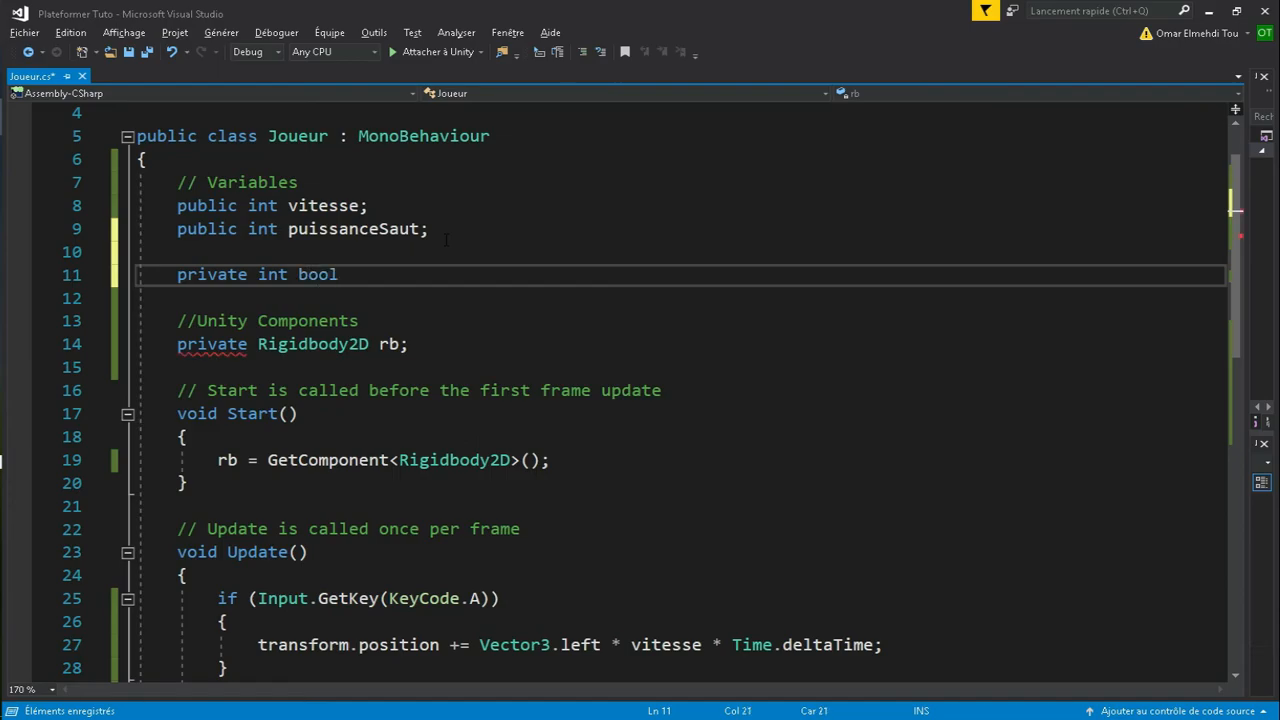
key(BackSpace)
key(BackSpace)
key(BackSpace)
key(BackSpace)
key(BackSpace)
key(BackSpace)
key(BackSpace)
key(BackSpace)
key(BackSpace)
text(bool)
text(grounded;)
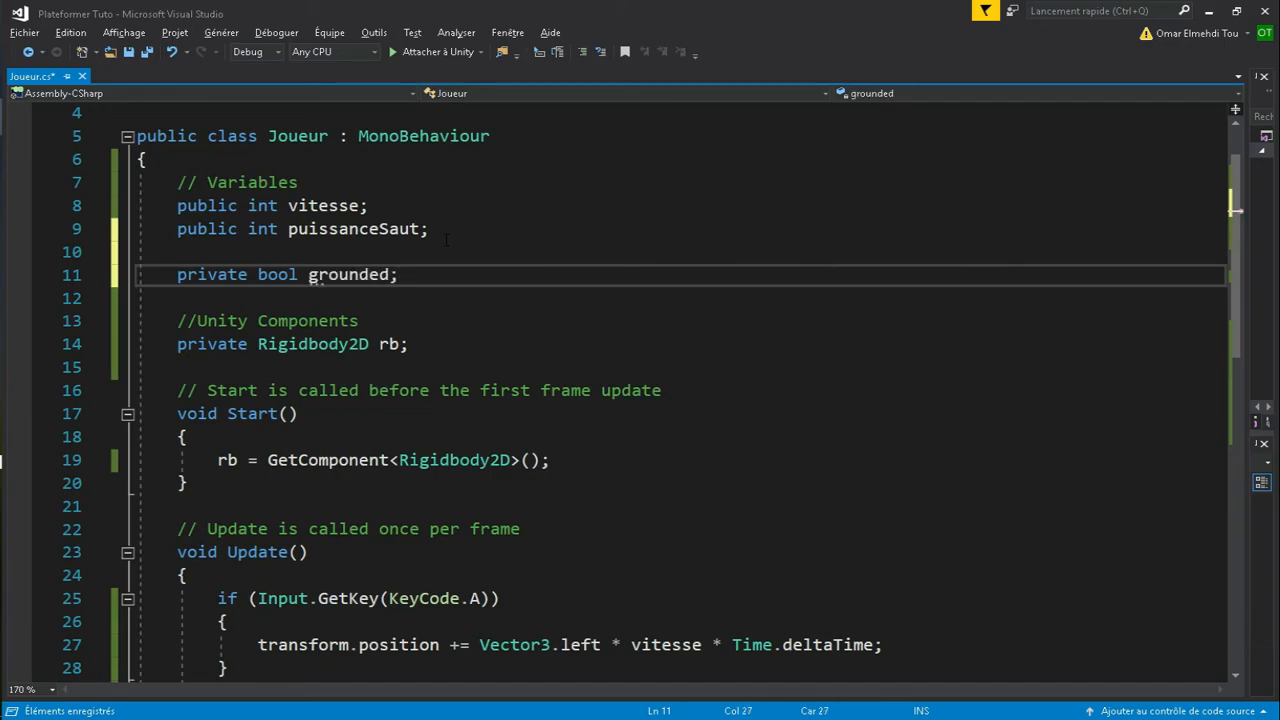
key(BackSpace)
text(= false;)
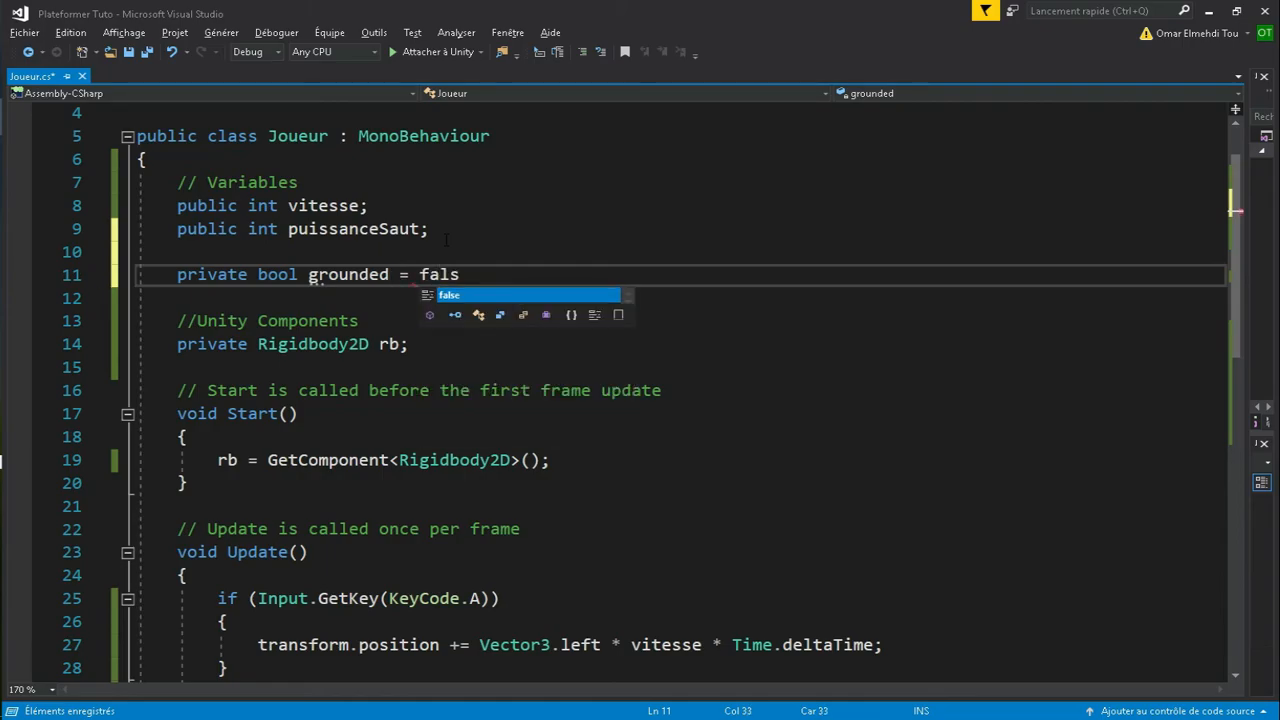
key(BackSpace)
key(BackSpace)
key(BackSpace)
key(BackSpace)
key(BackSpace)
key(BackSpace)
key(BackSpace)
key(BackSpace)
key(BackSpace)
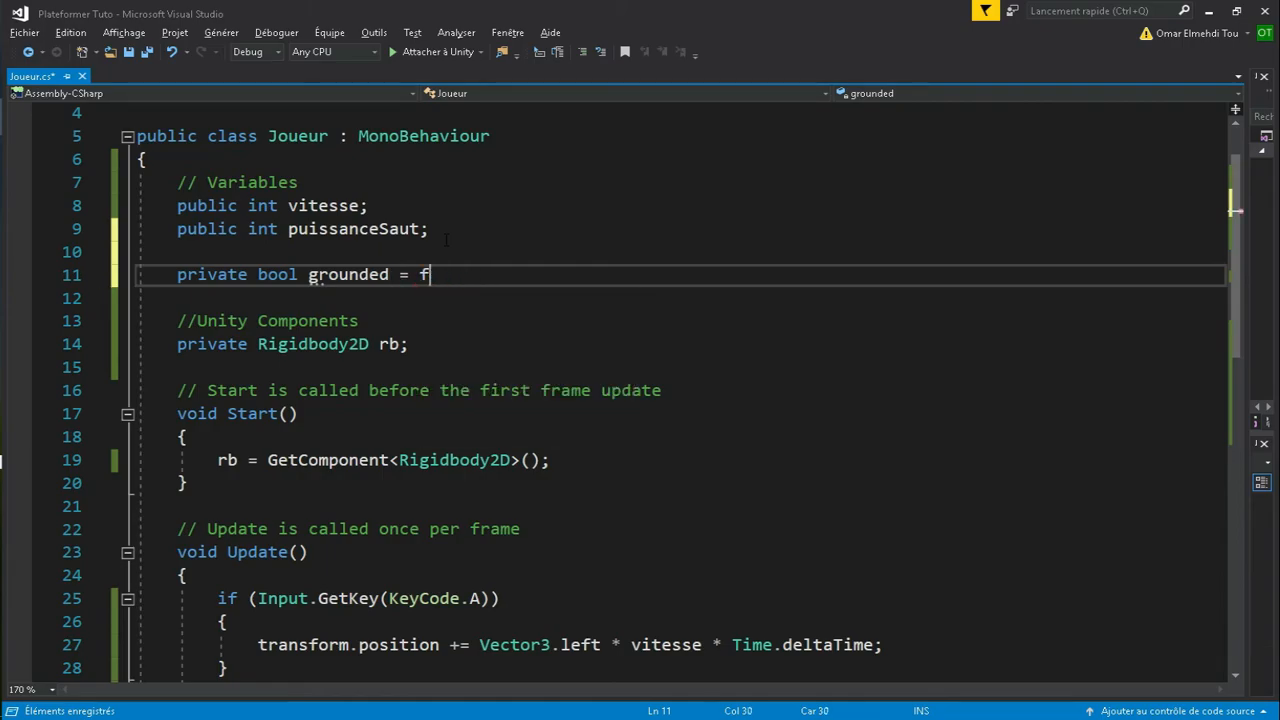
- Finish the grounded declaration and add && grounded to the Space jump condition
text(;)
scroll(445, 239, down, 6)
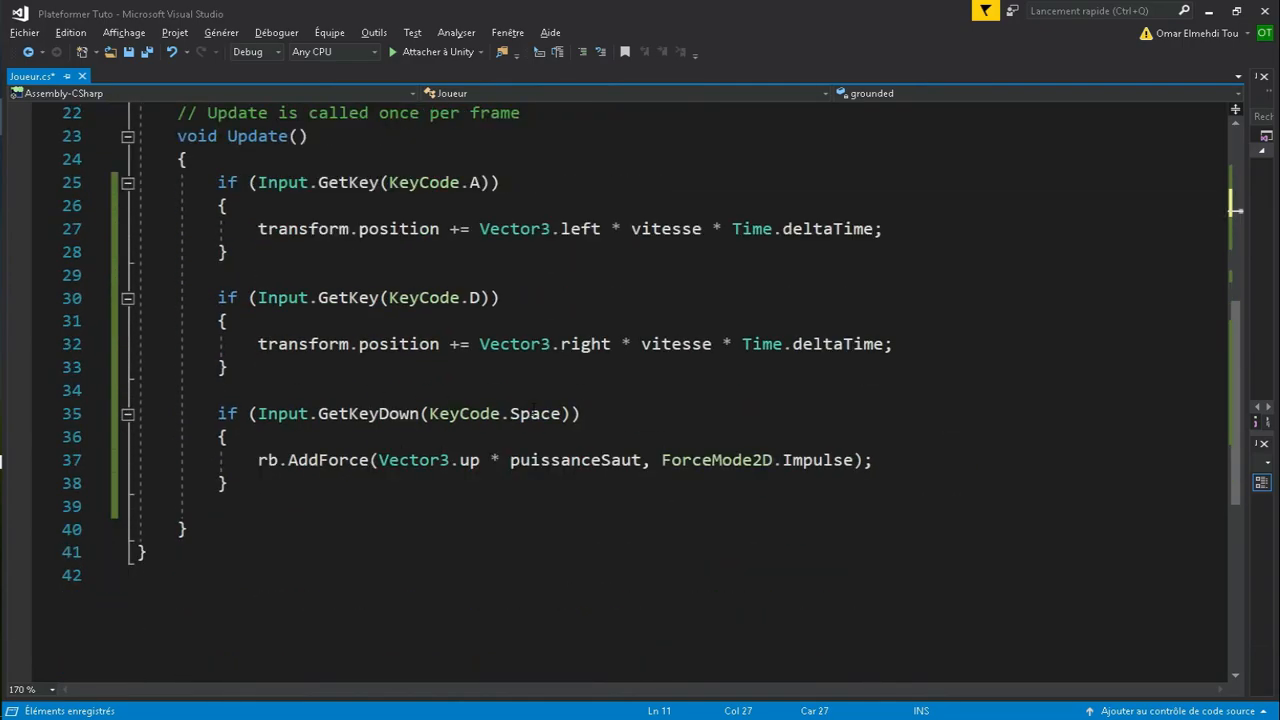
click(572, 414)
text(&& )
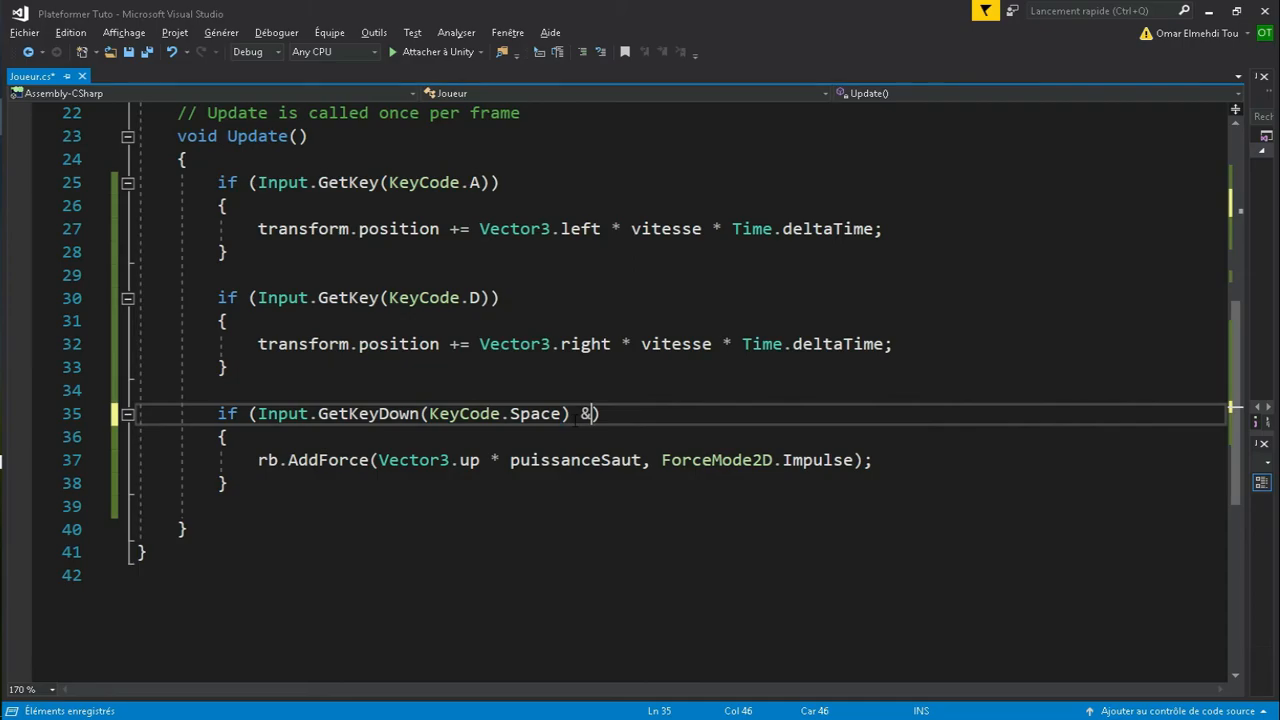
text(ground)
text(ed)
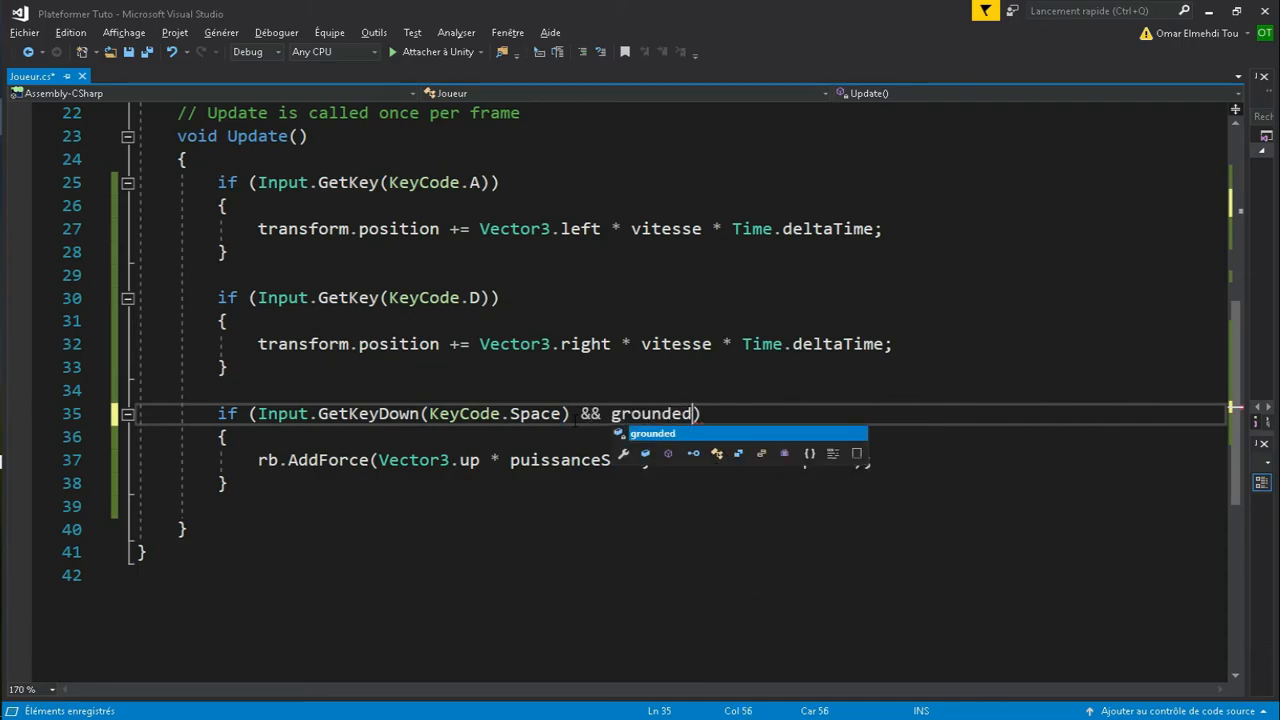
text())
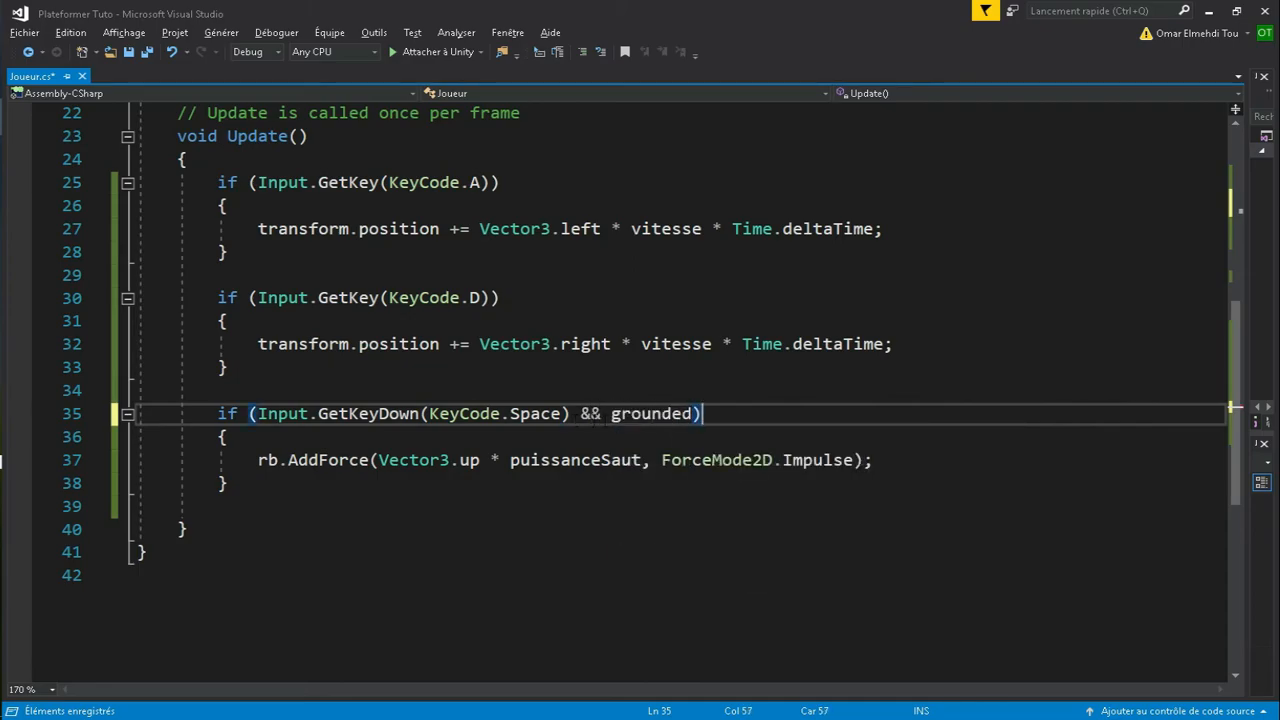
- Save Joueur.cs and add grounded = false; right after the AddForce jump call
click(924, 461)
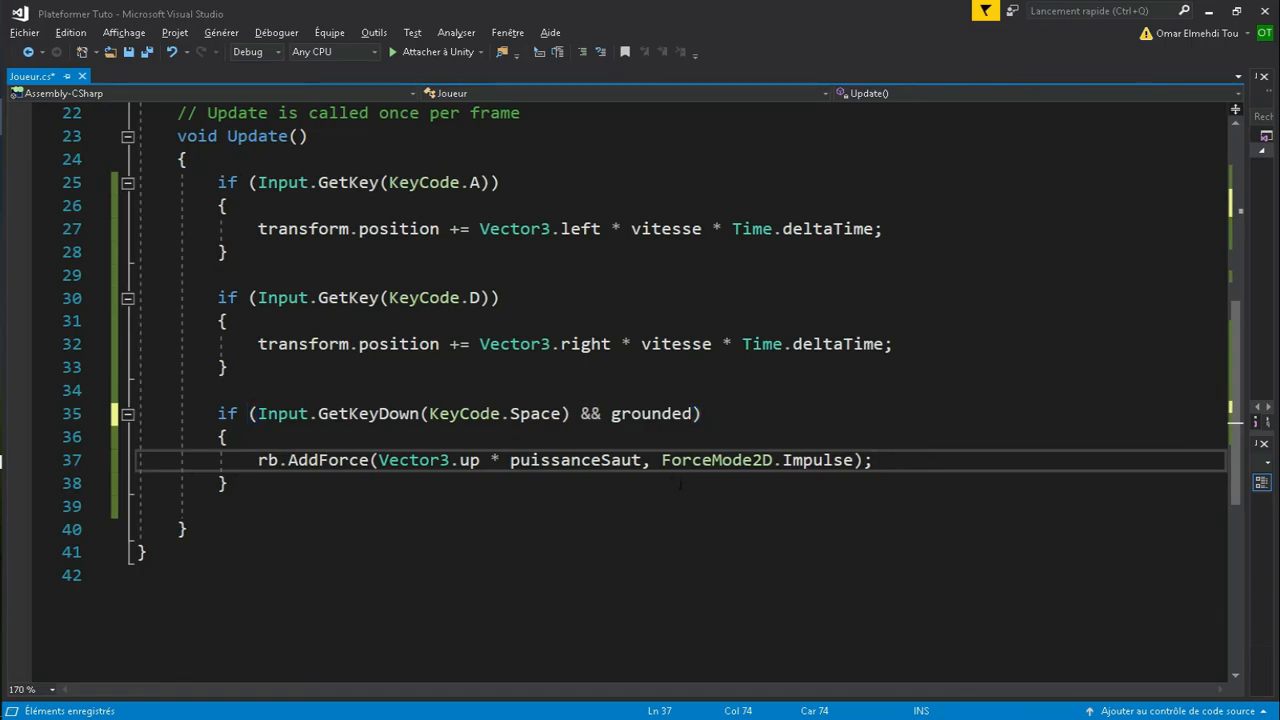
key(ctrl+s)
key(Return)
text(grounded)
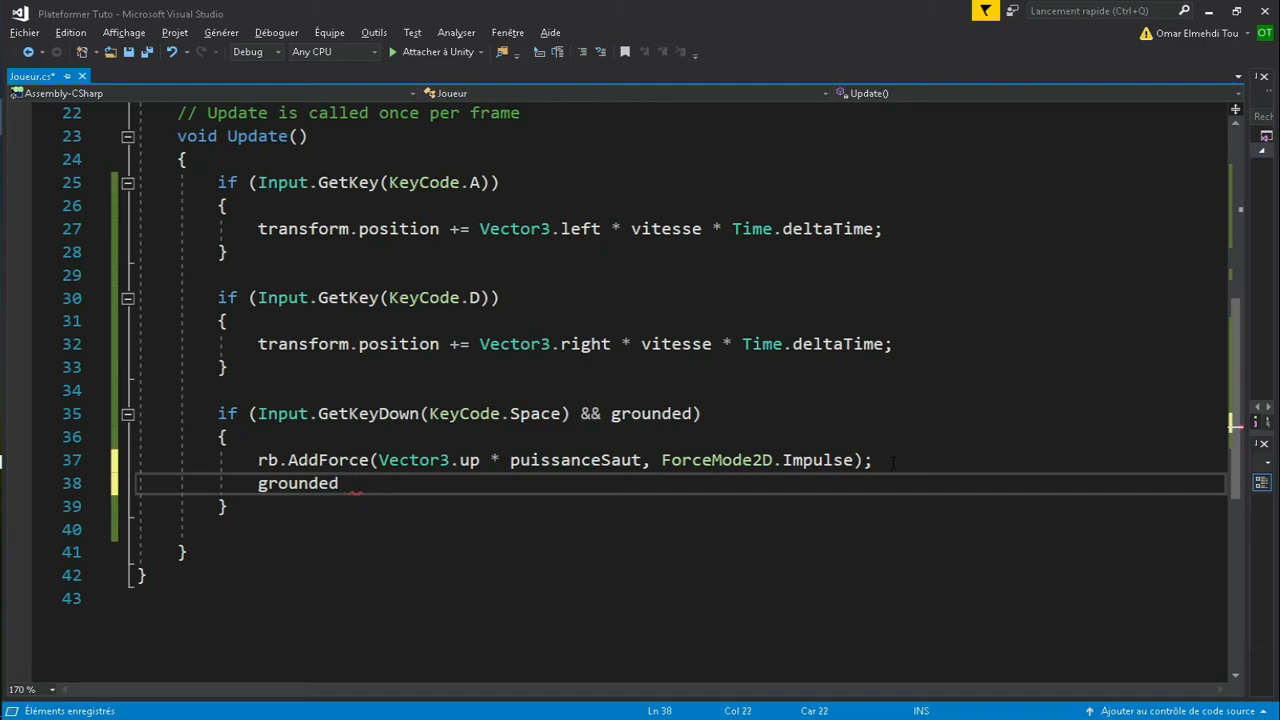
text(= false)
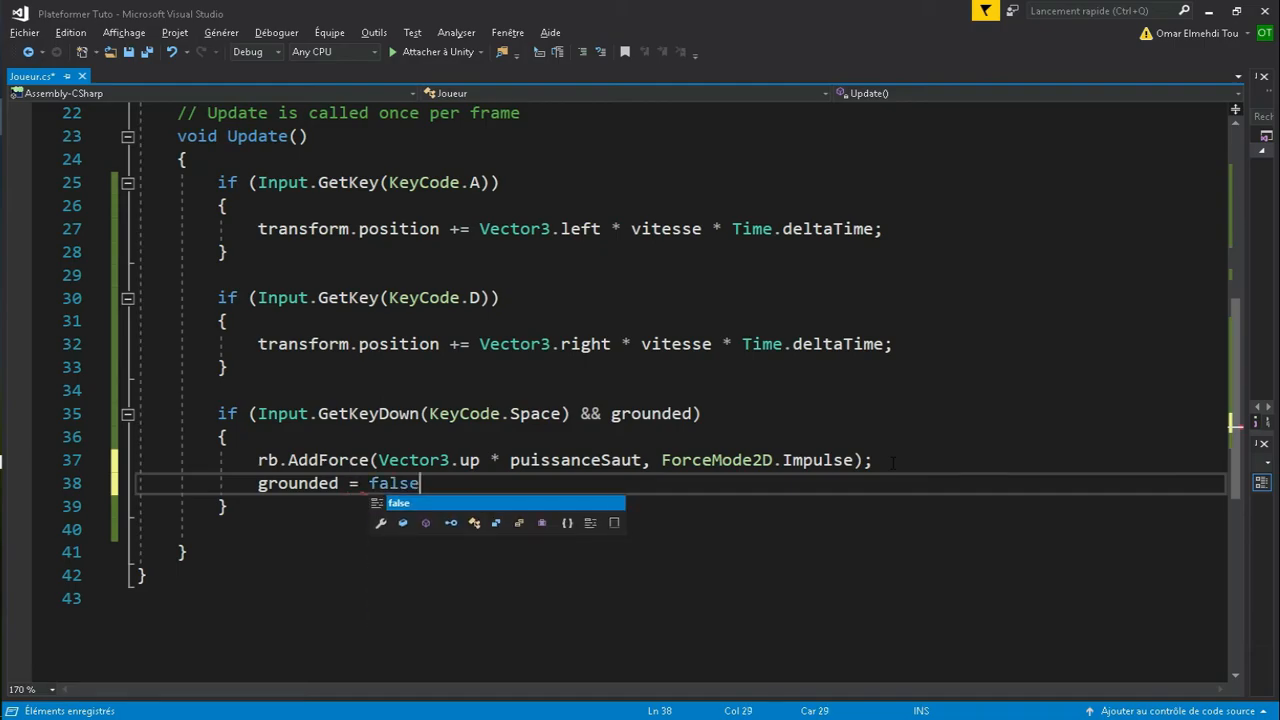
text(;)
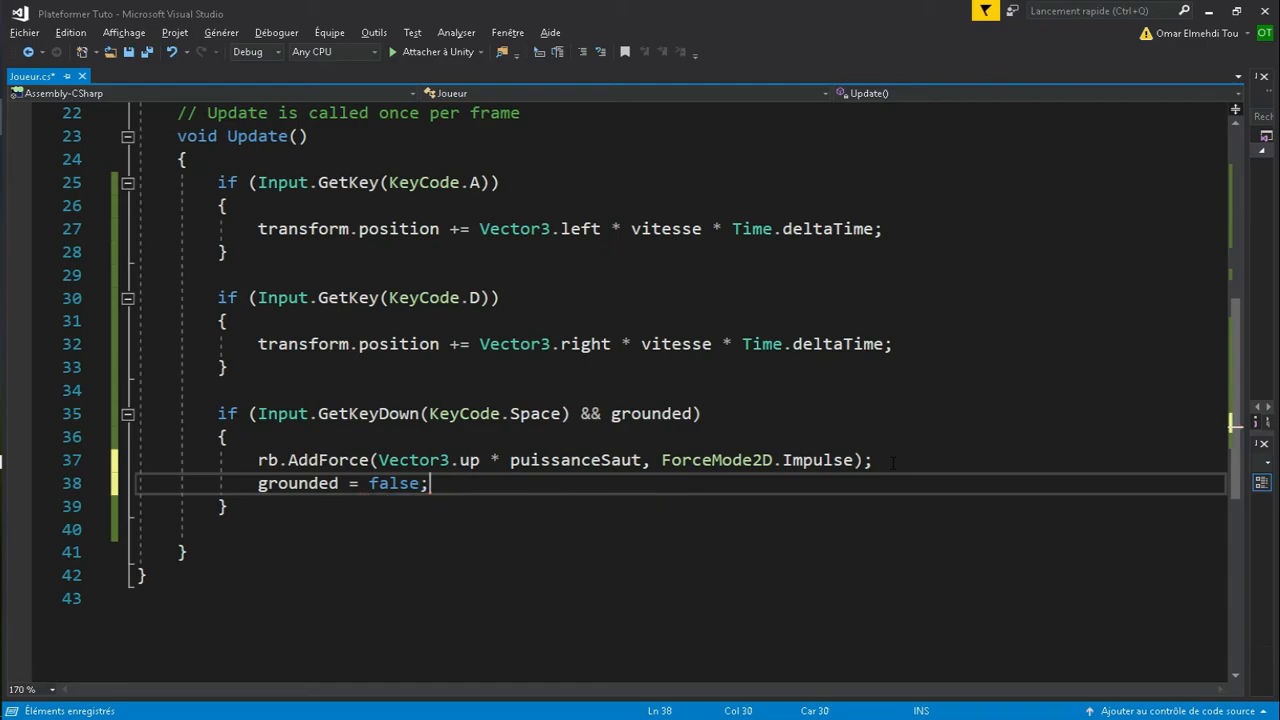
key(Down)
key(Down)
key(Down)
- Add an OnCollisionEnter2D method setting grounded = true;, save Joueur.cs and return to Unity
key(Return)
key(Return)
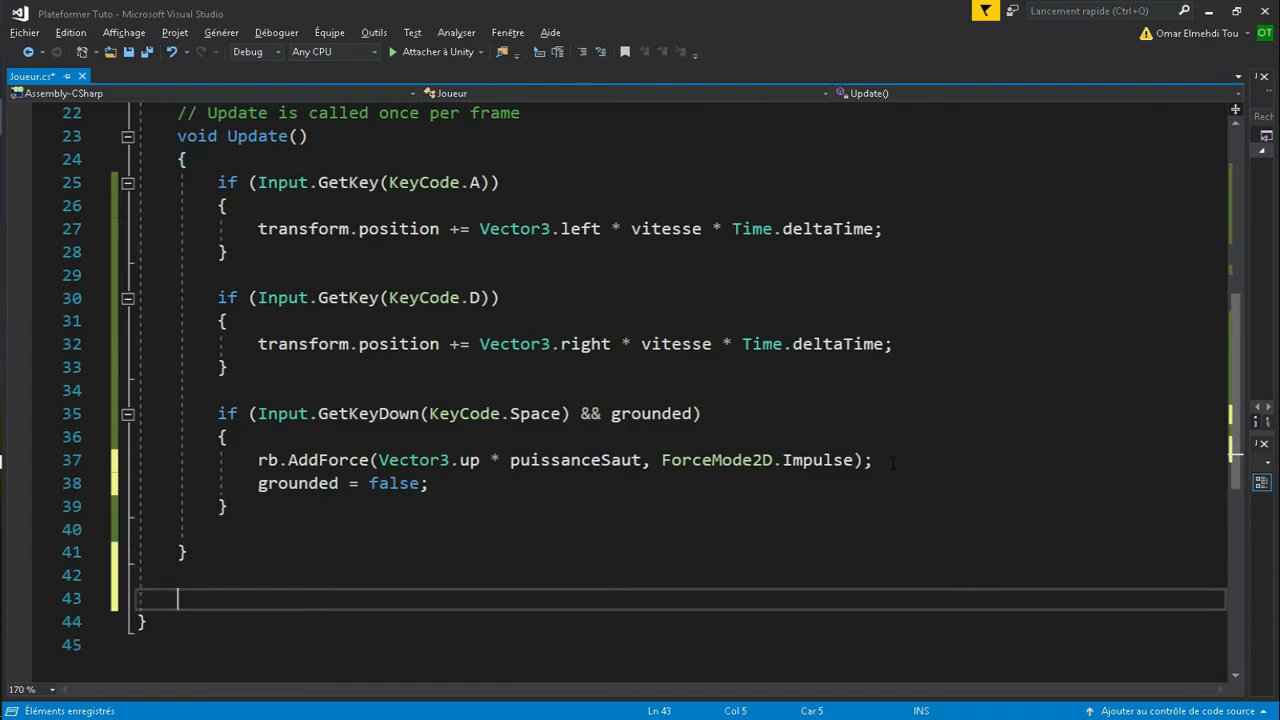
text(void OnColl)
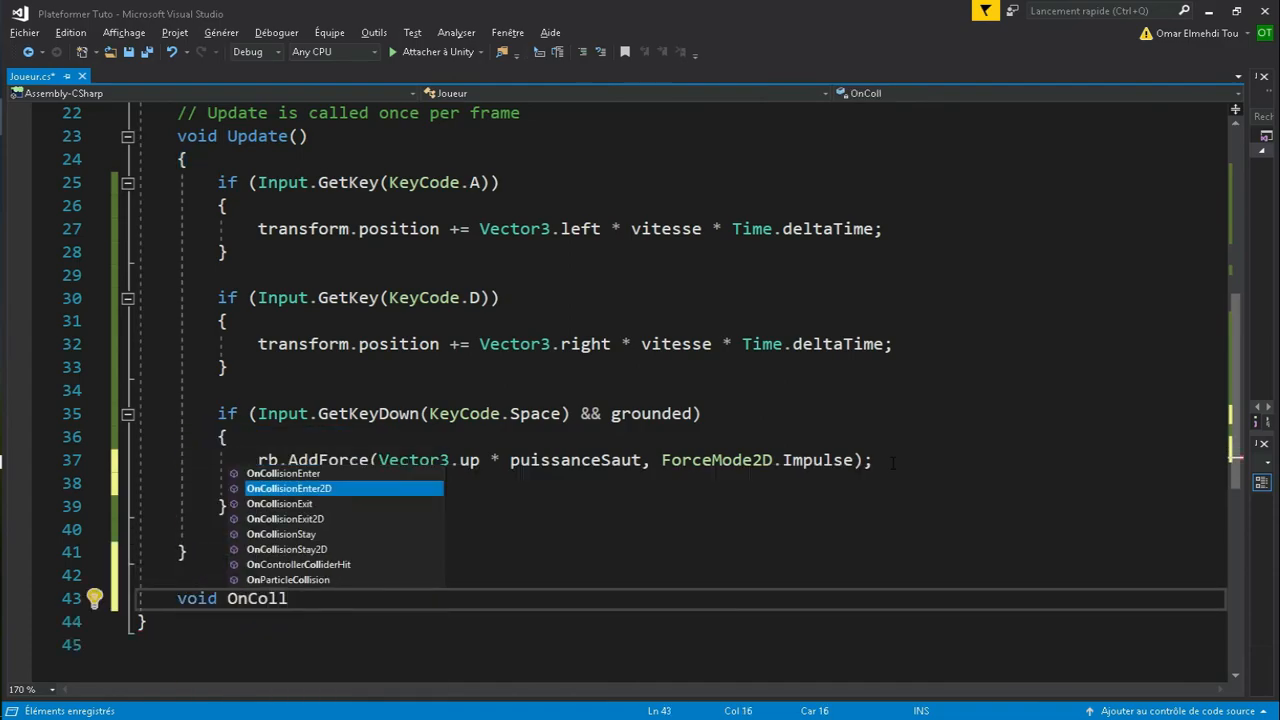
key(Tab)
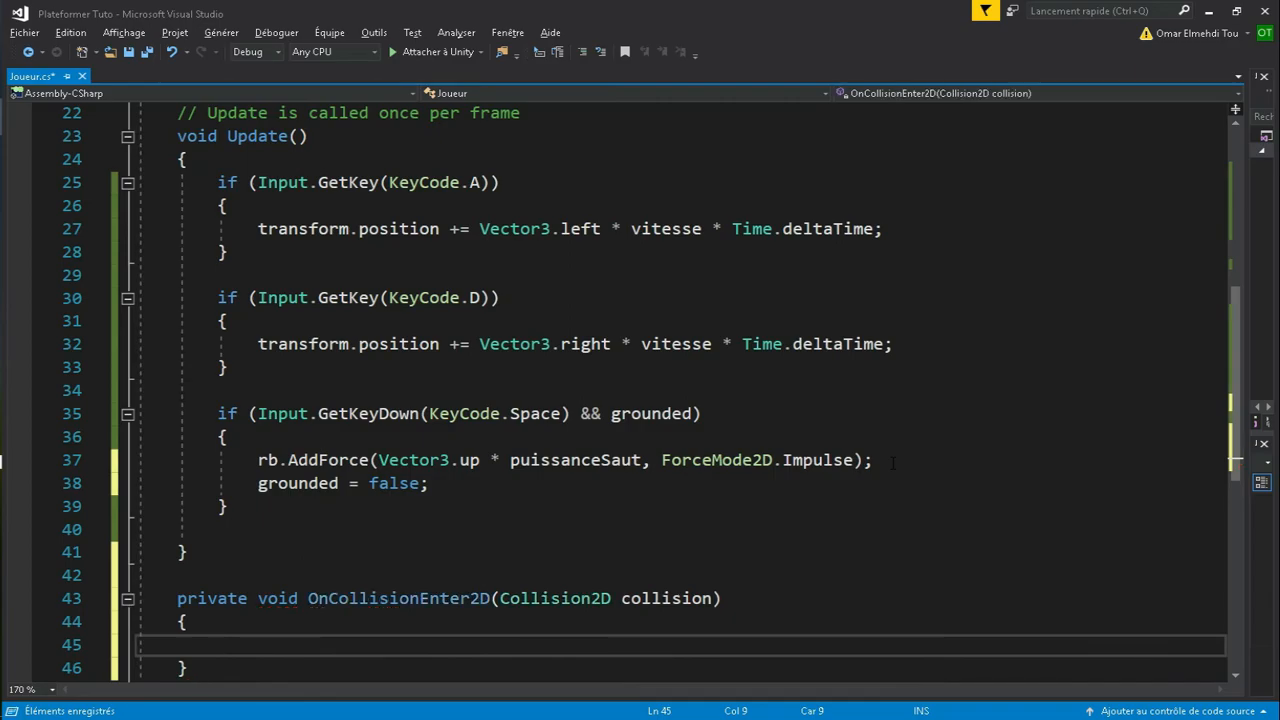
text(grounded)
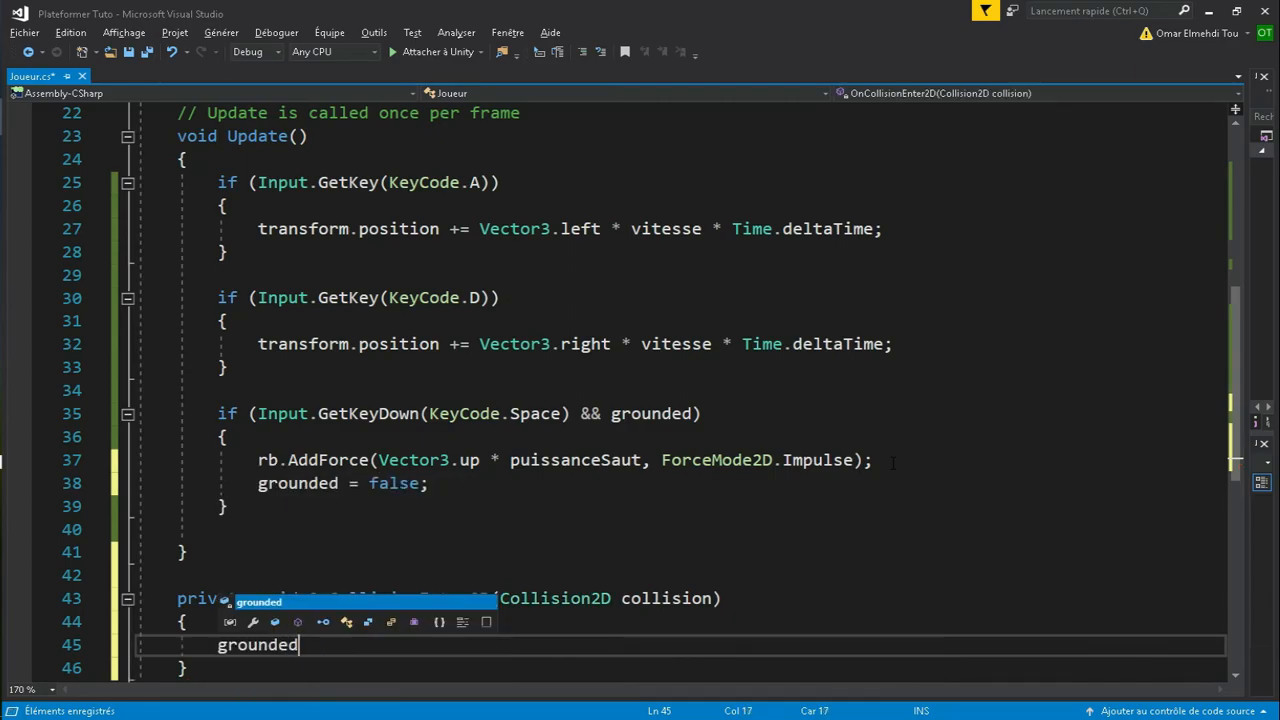
text( = true;)
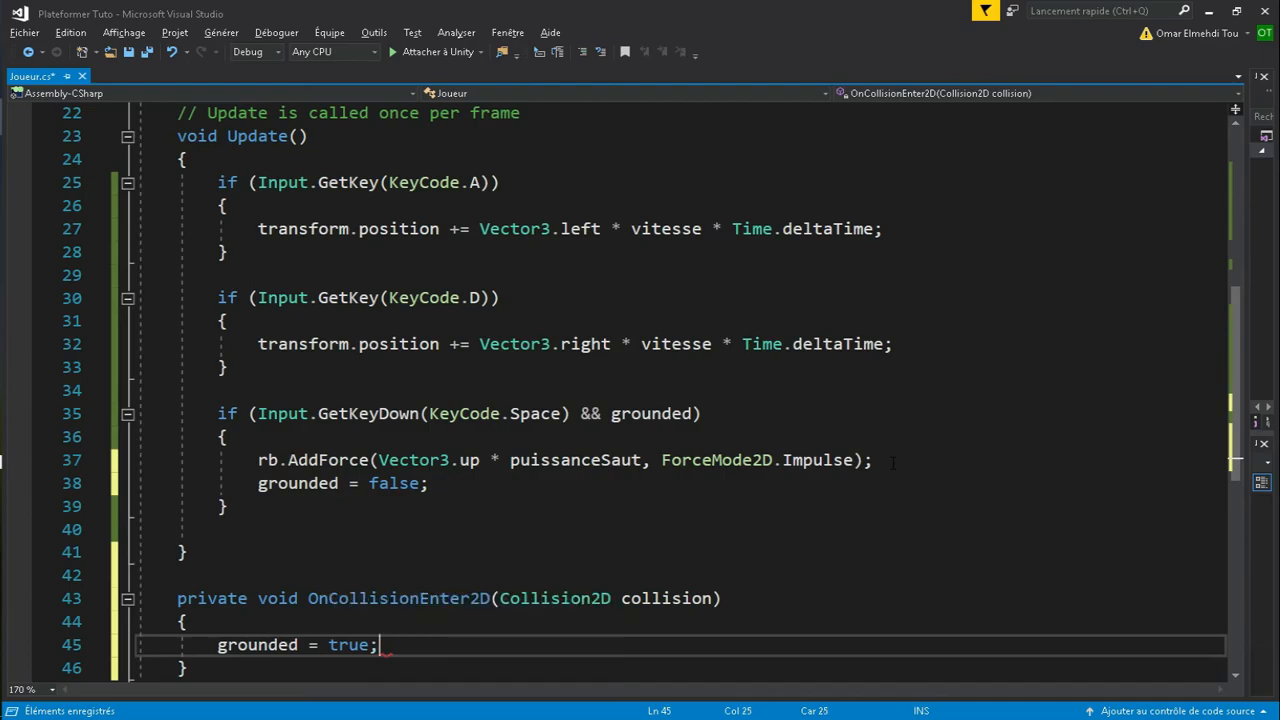
key(ctrl+s)
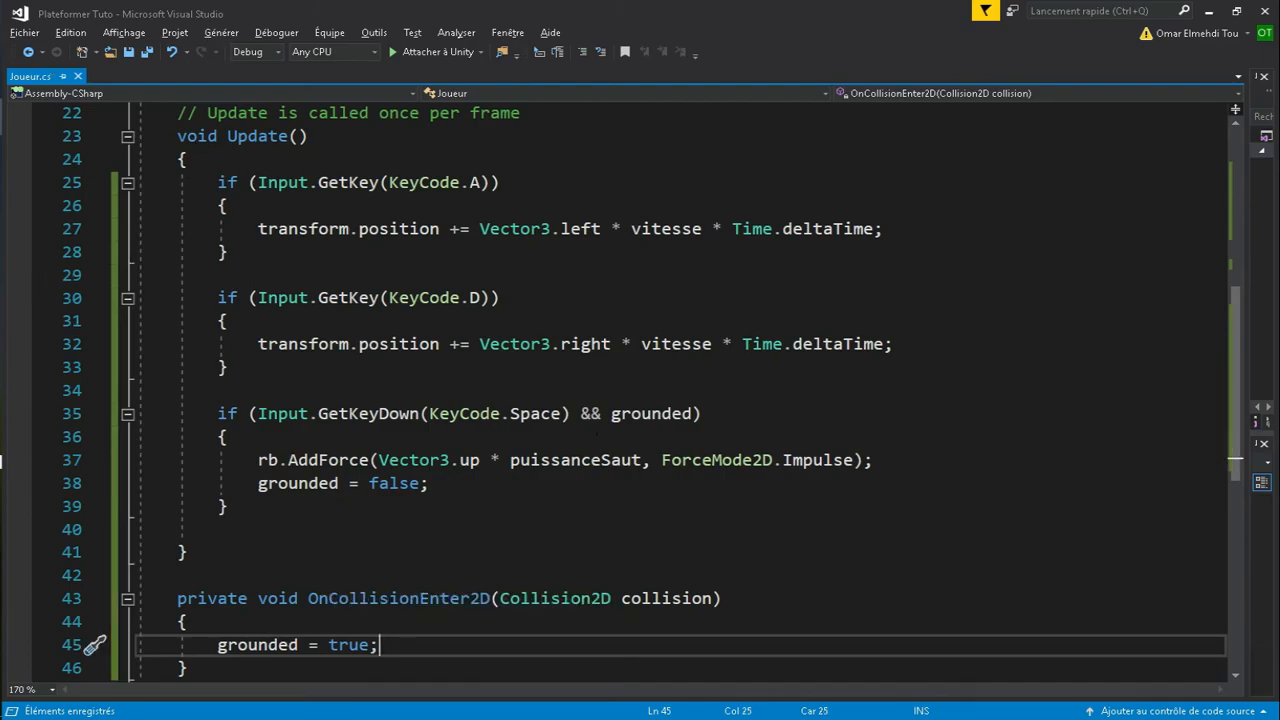
key(alt+Tab)
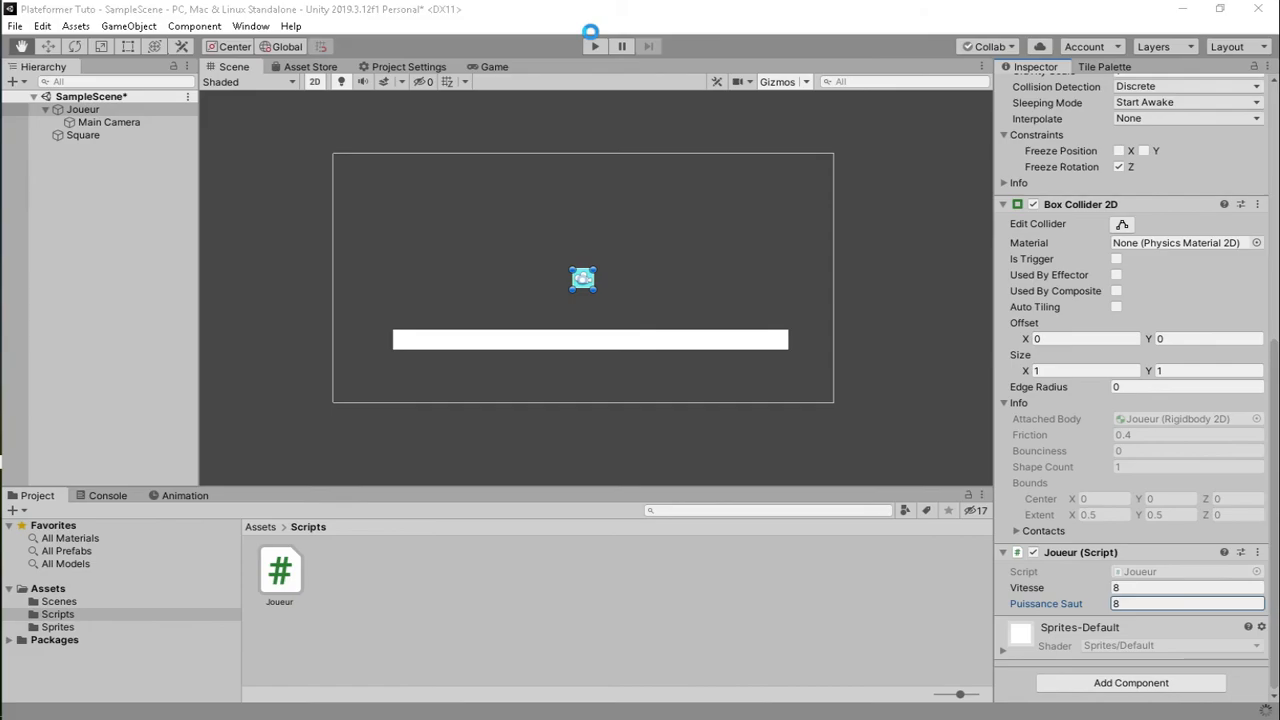
click(592, 47)
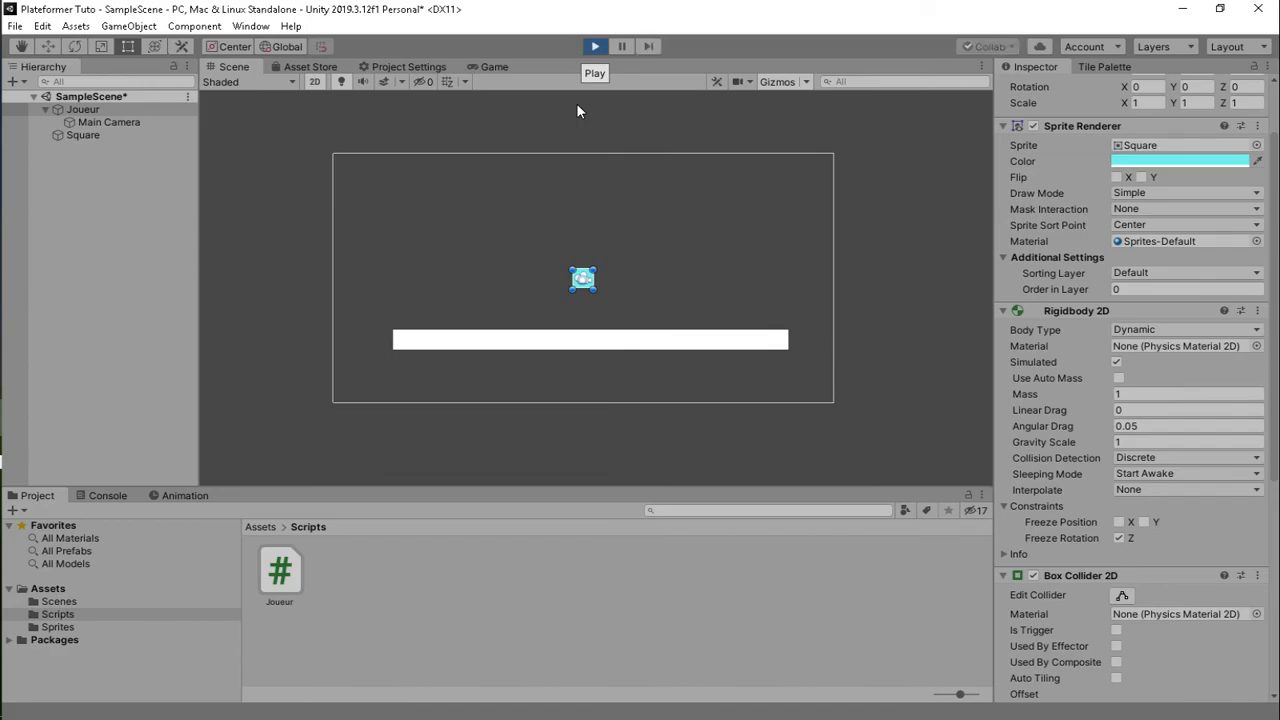
key(Left)
key(space)
key(Right)
key(space)
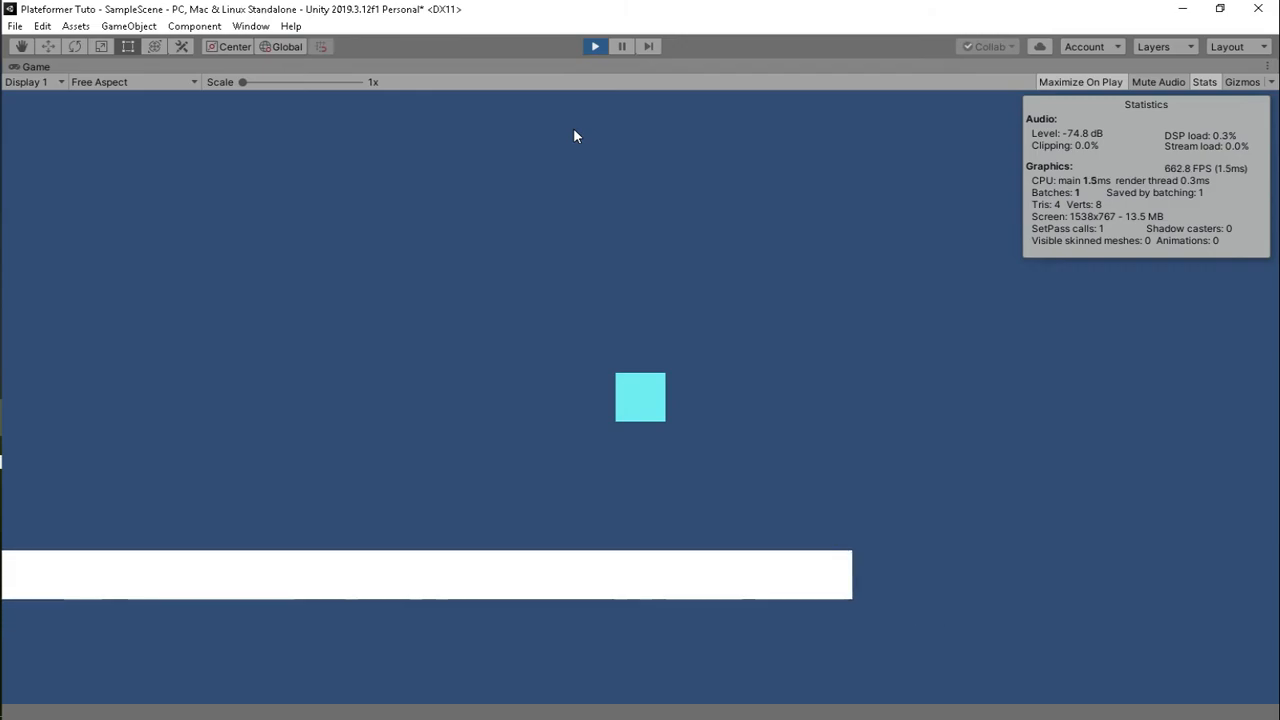
key(Left)
key(space)
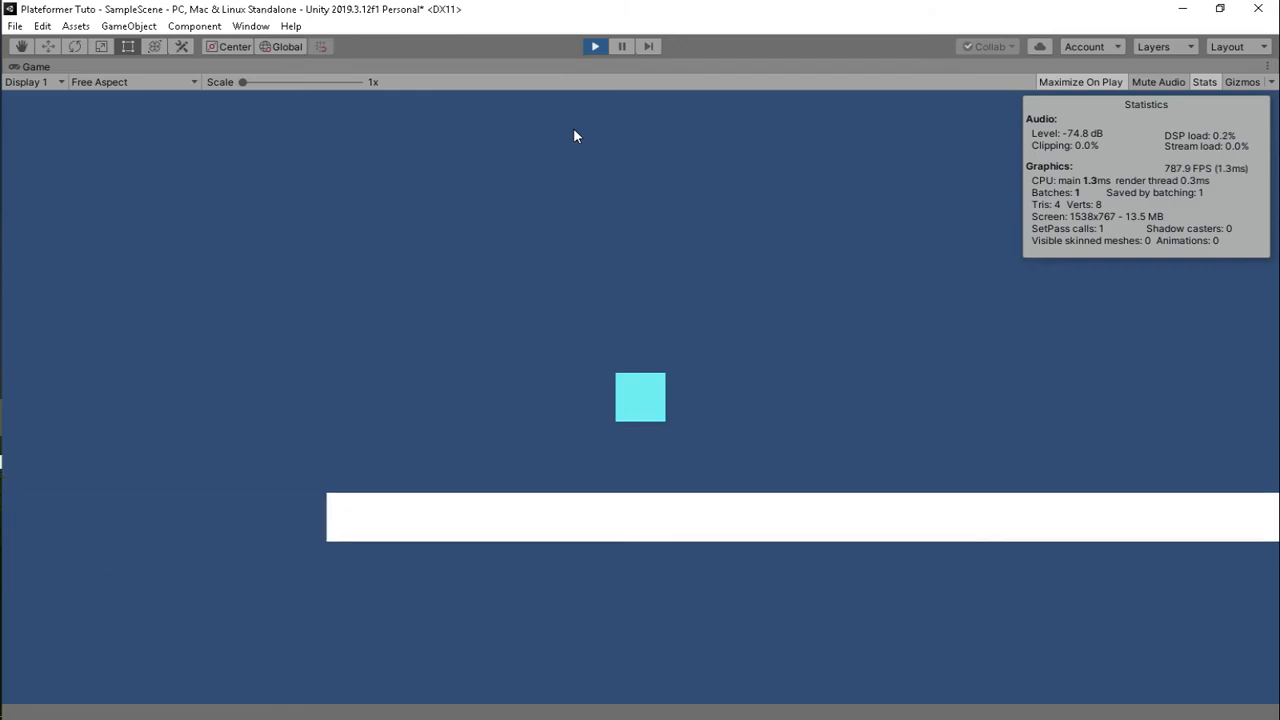
key(Right)
key(space)
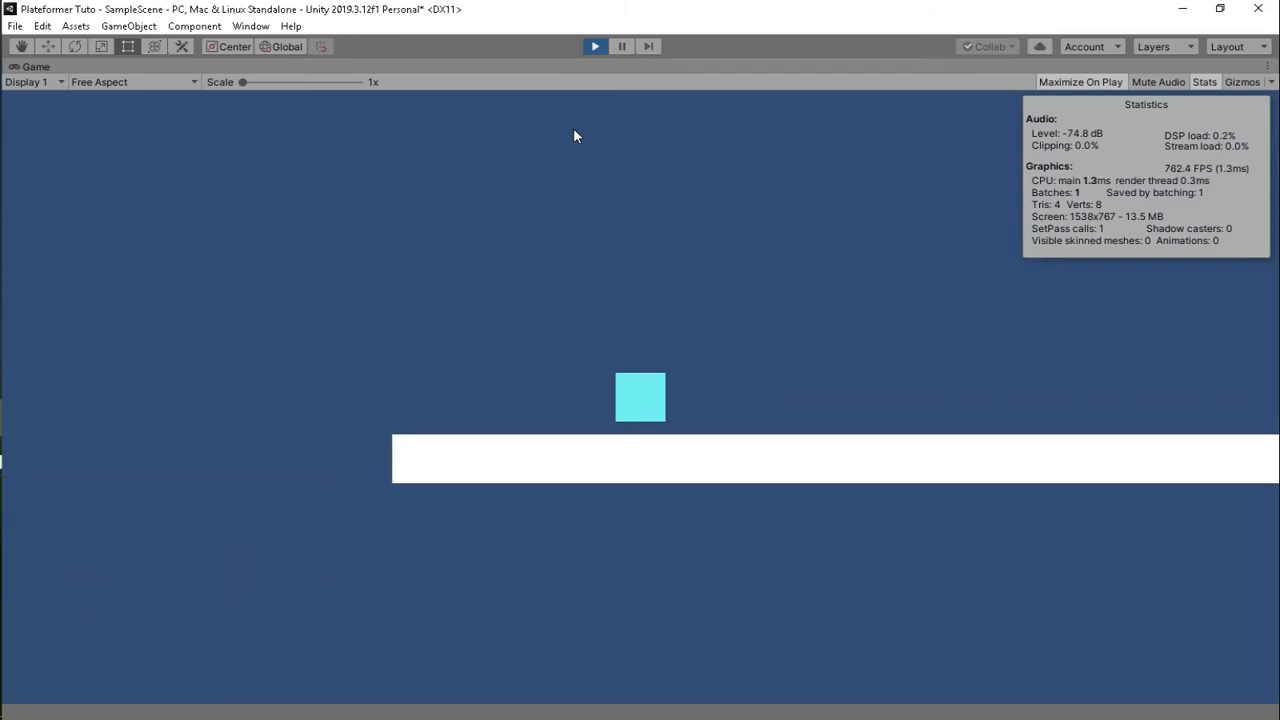
key(Left)
key(space)
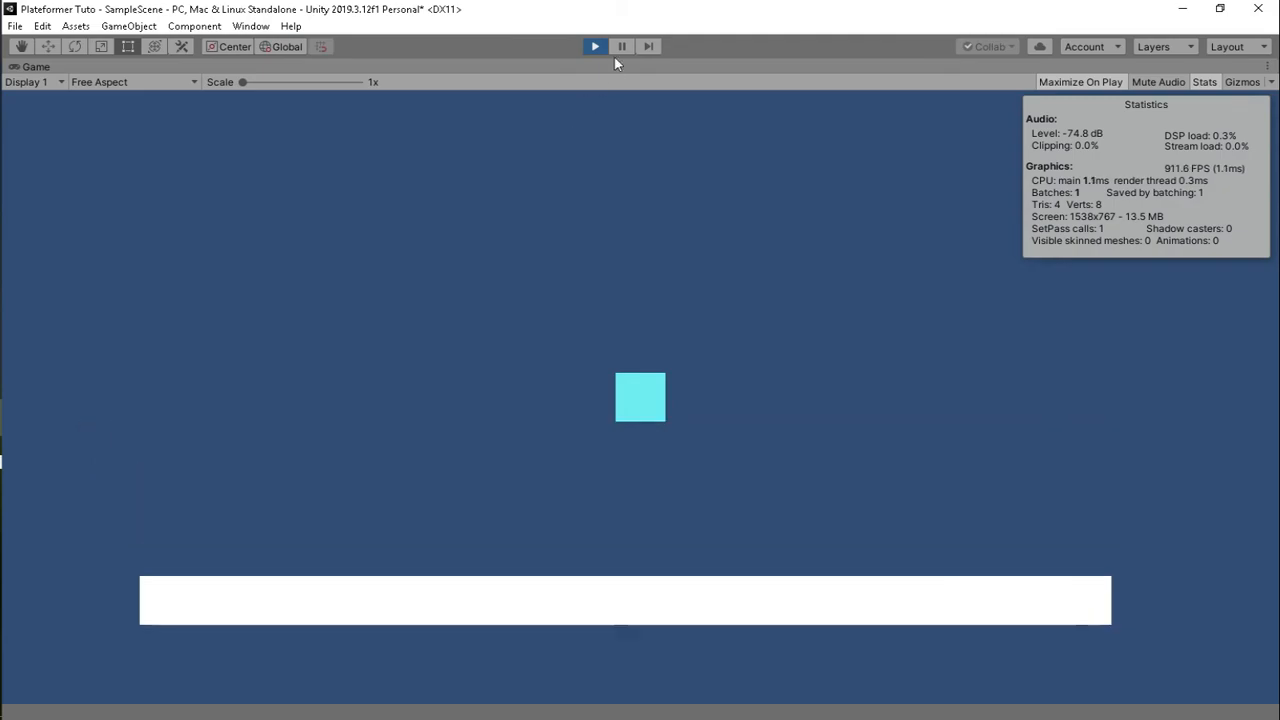
key(ctrl+1)
key(ctrl+p)
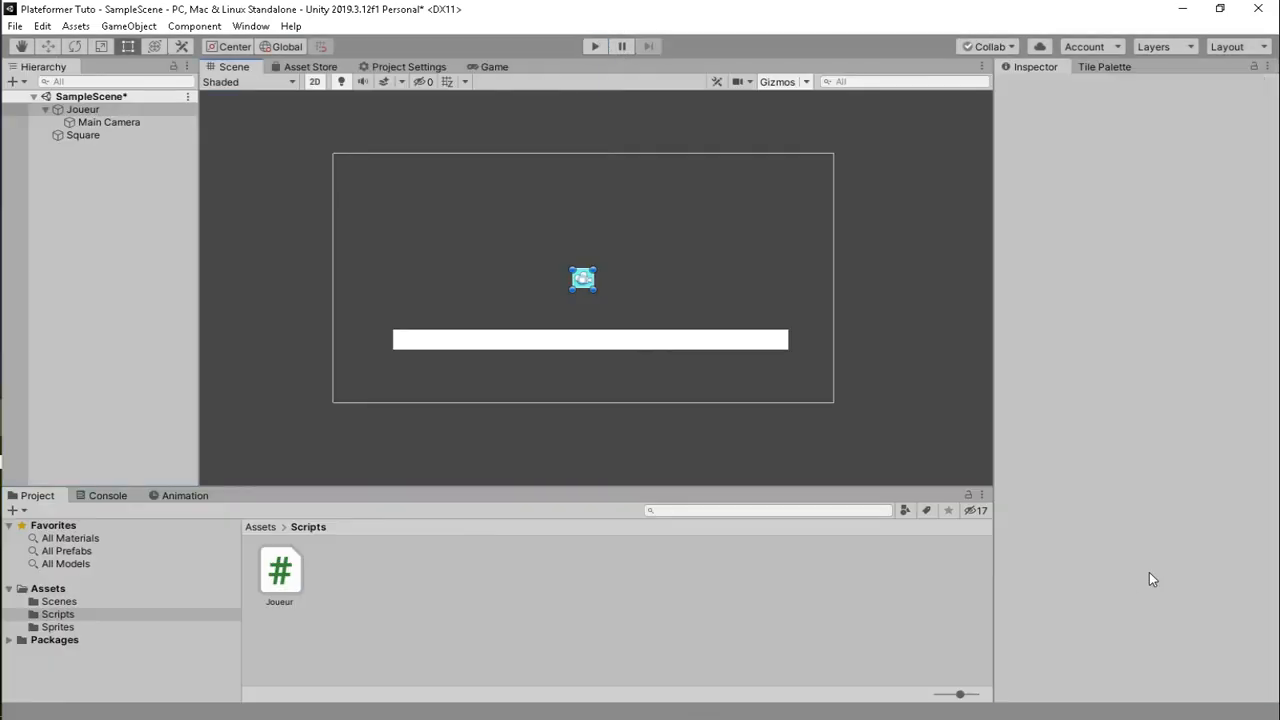
scroll(1162, 591, down, 5)
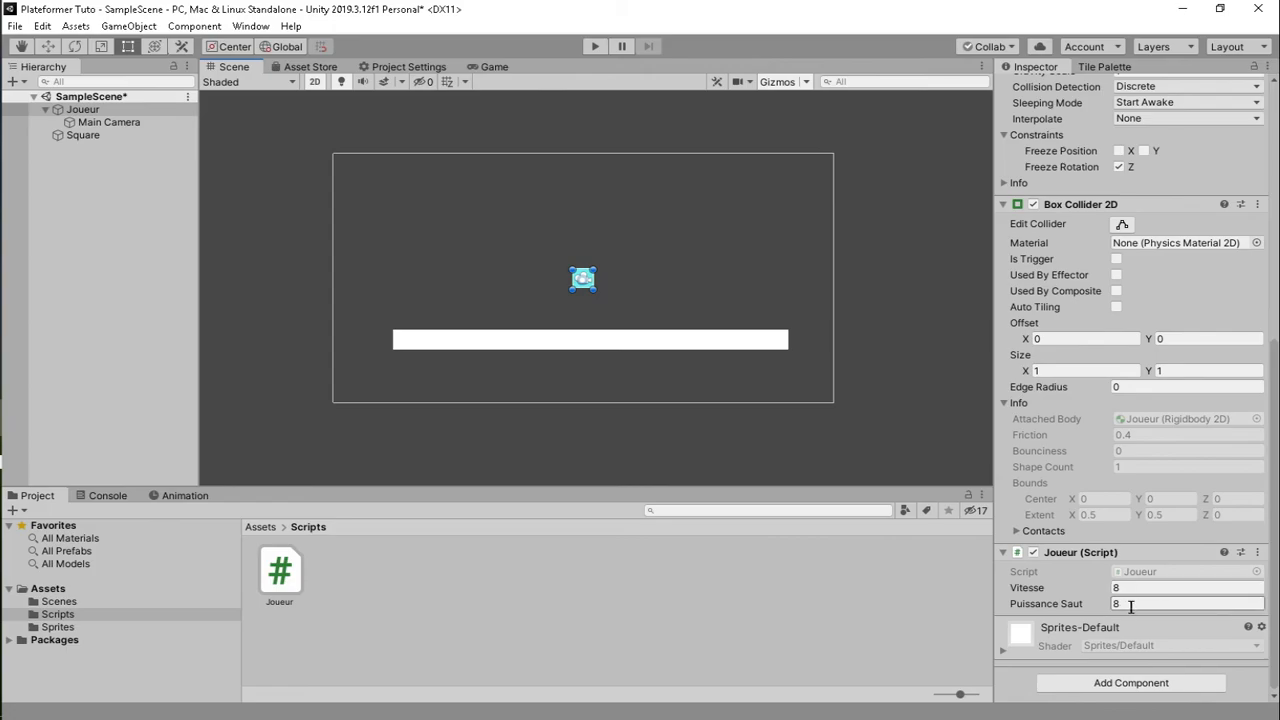
- Set Physics 2D gravity Y to -16.2 in Project Settings and play-test the stronger fall
click(36, 31)
click(109, 476)
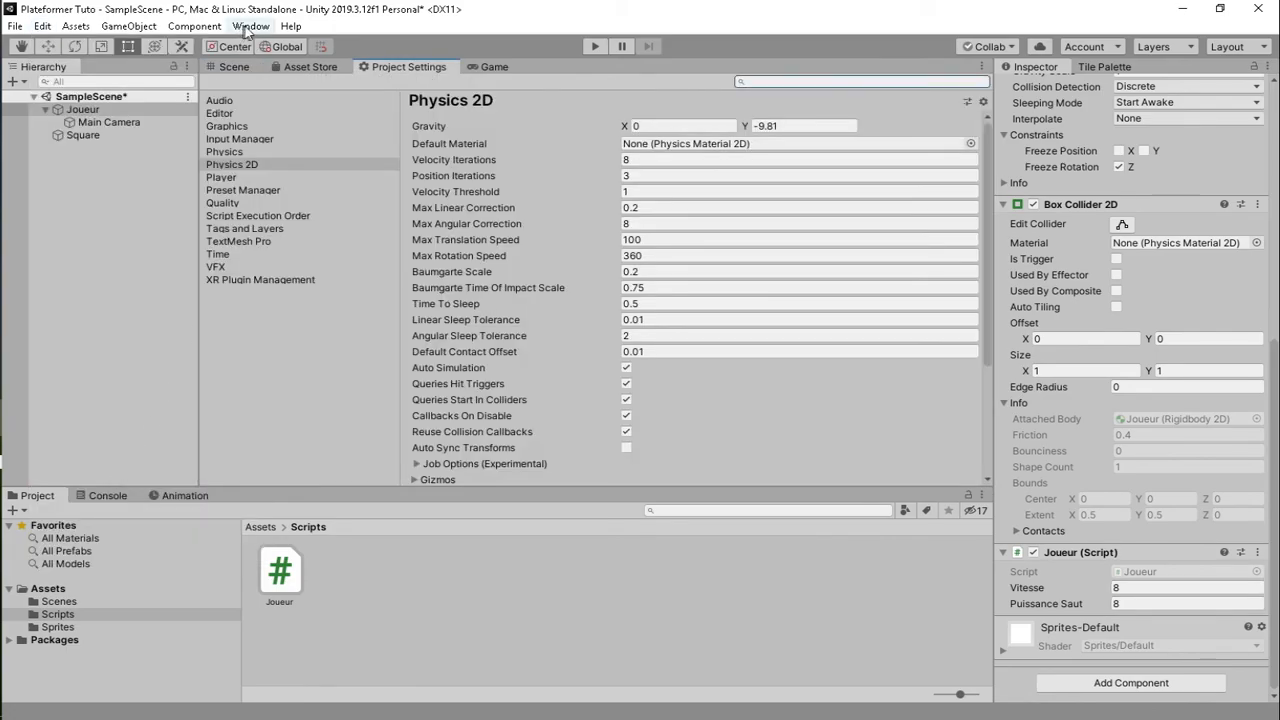
drag(745, 126, 562, 139)
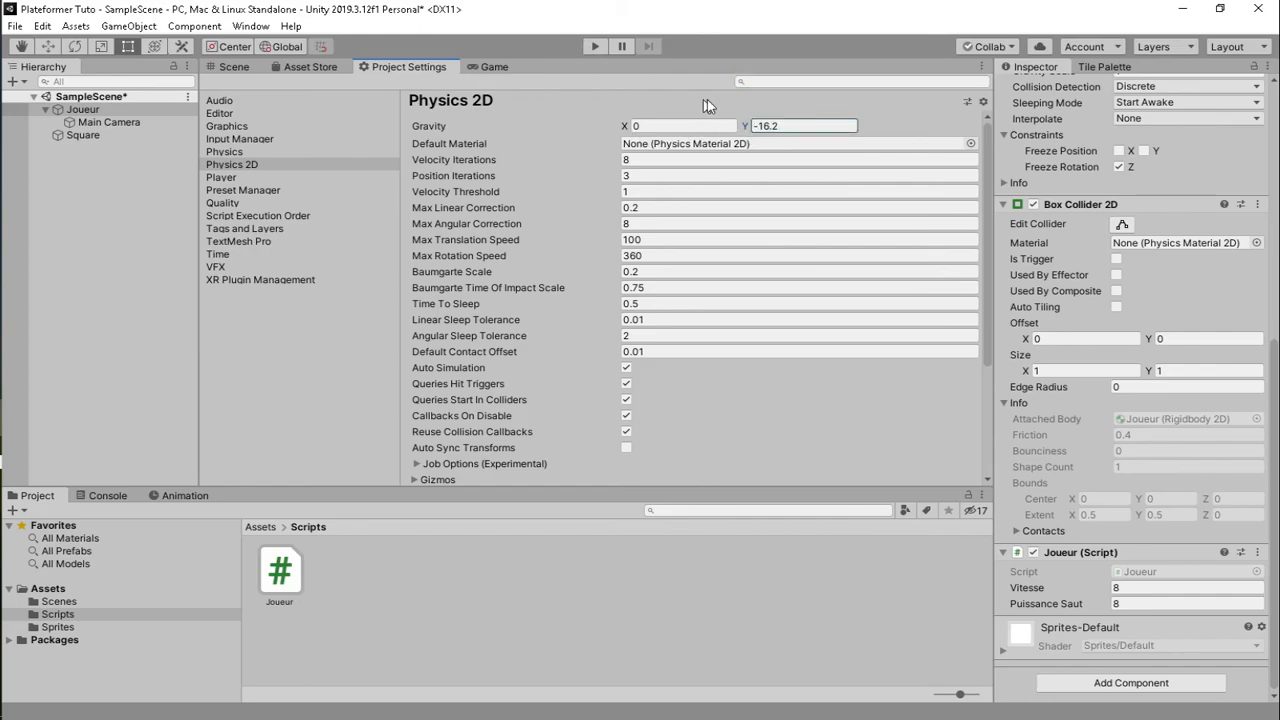
click(595, 46)
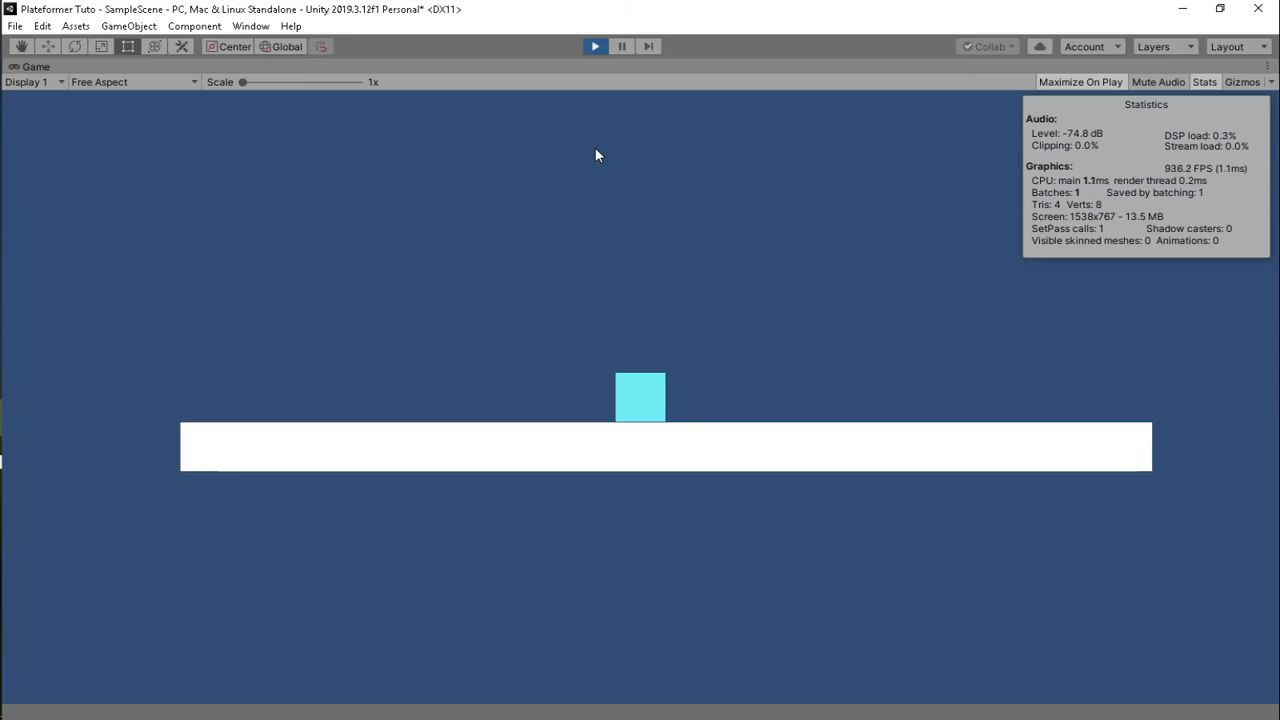
click(593, 46)
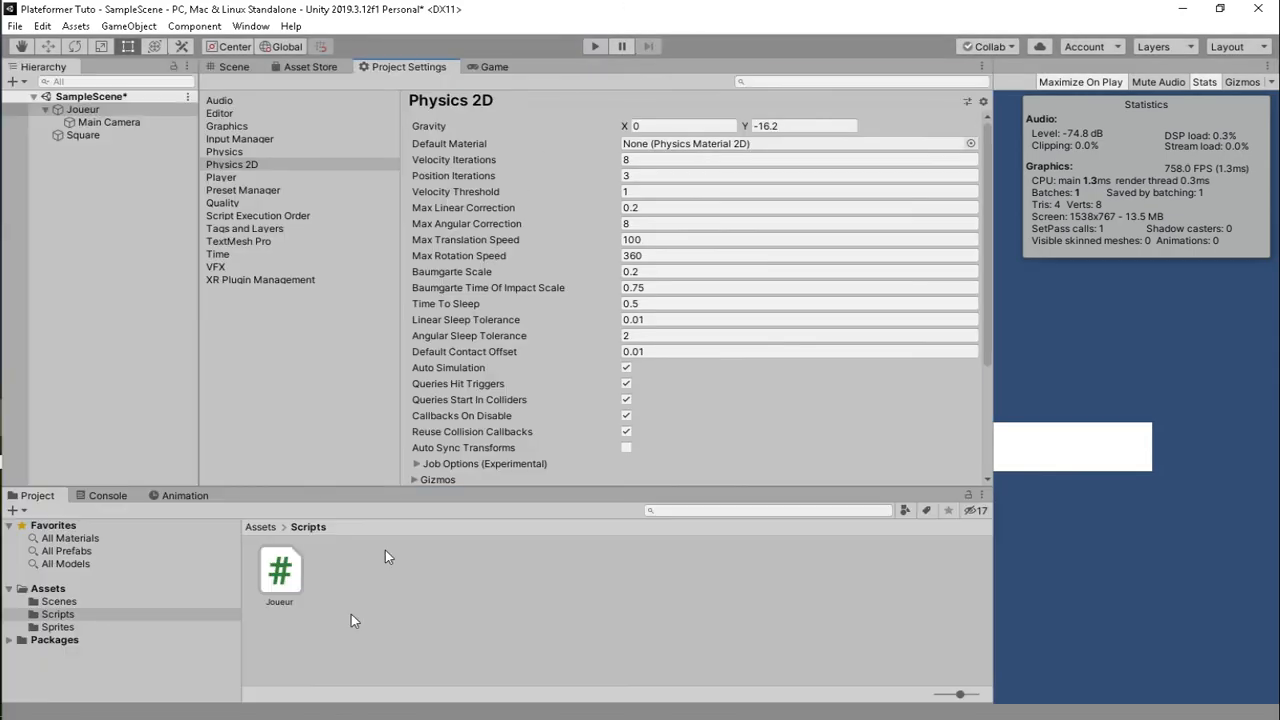
- Rename the Square object to Plateforme
click(229, 67)
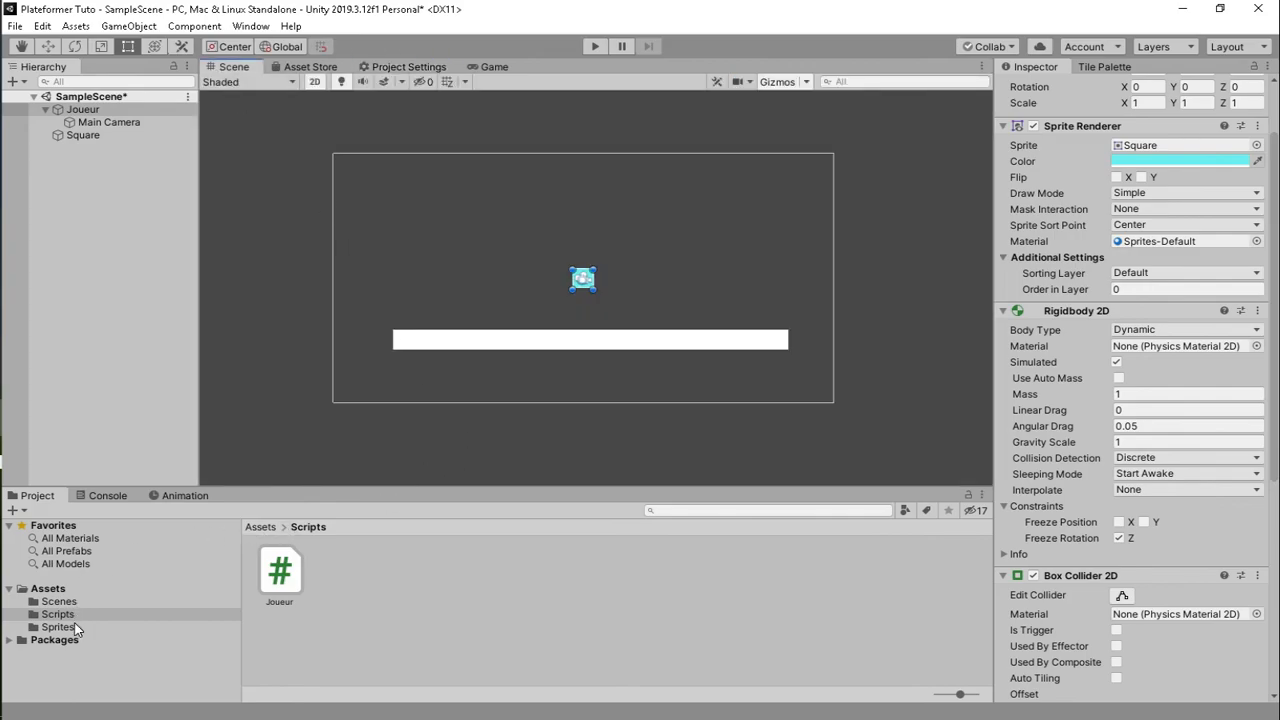
right_click(85, 137)
click(131, 191)
text(Plateform)
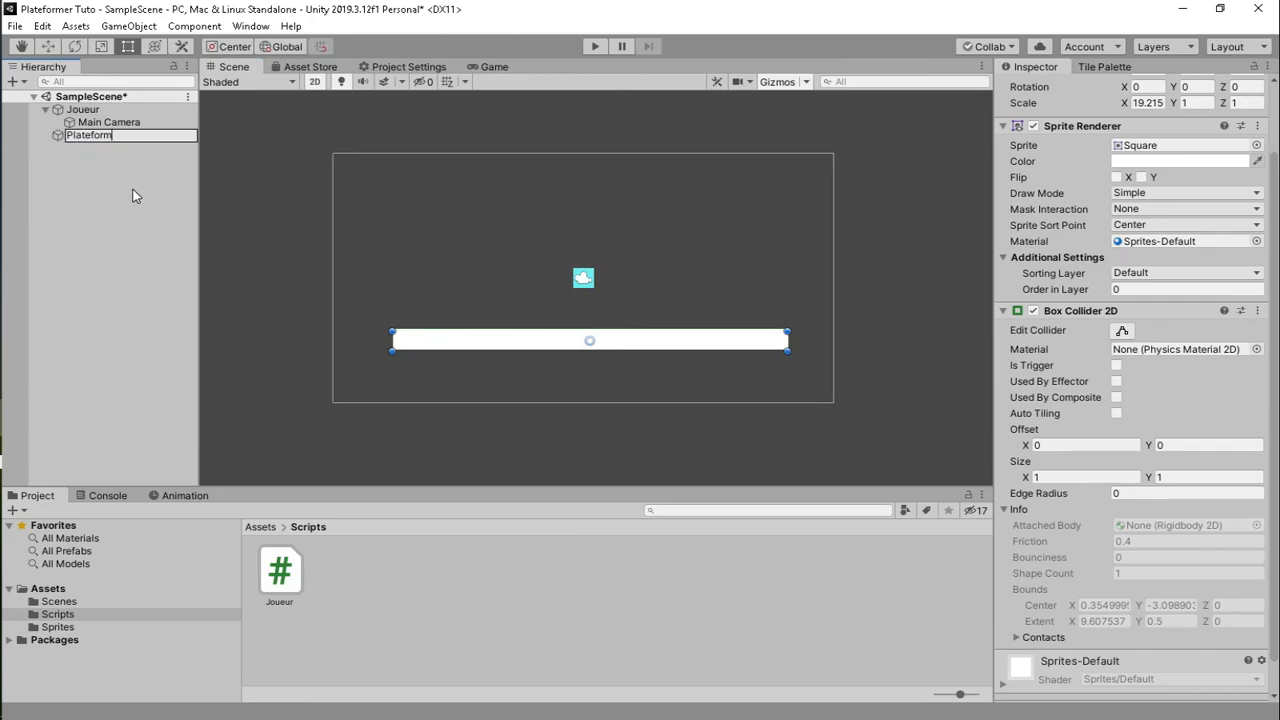
text(e)
key(Return)
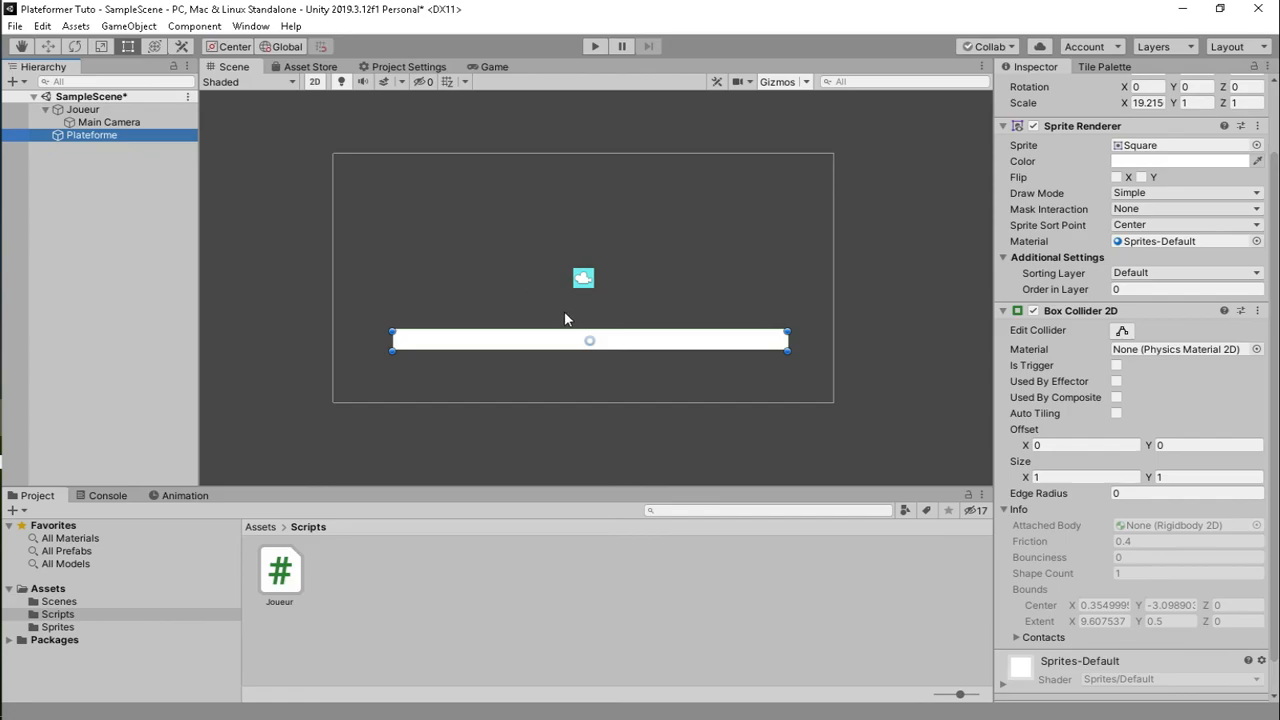
- Duplicate Plateforme into shorter ledge copies placed up and left in the level
key(ctrl+d)
drag(546, 346, 466, 276)
drag(707, 268, 490, 292)
key(ctrl+d)
key(ctrl+d)
key(ctrl+d)
key(ctrl+d)
key(ctrl+d)
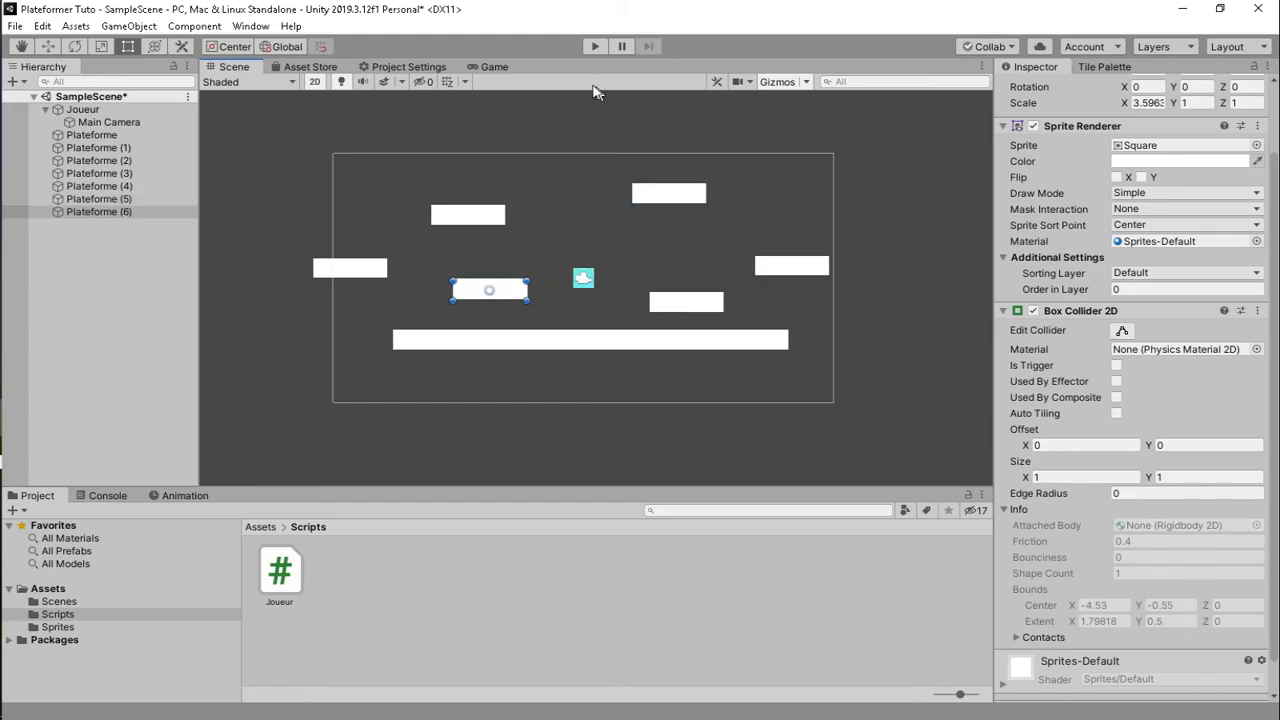
- Run the level and hop the cyan square between the white platforms using left/right and Space
click(595, 46)
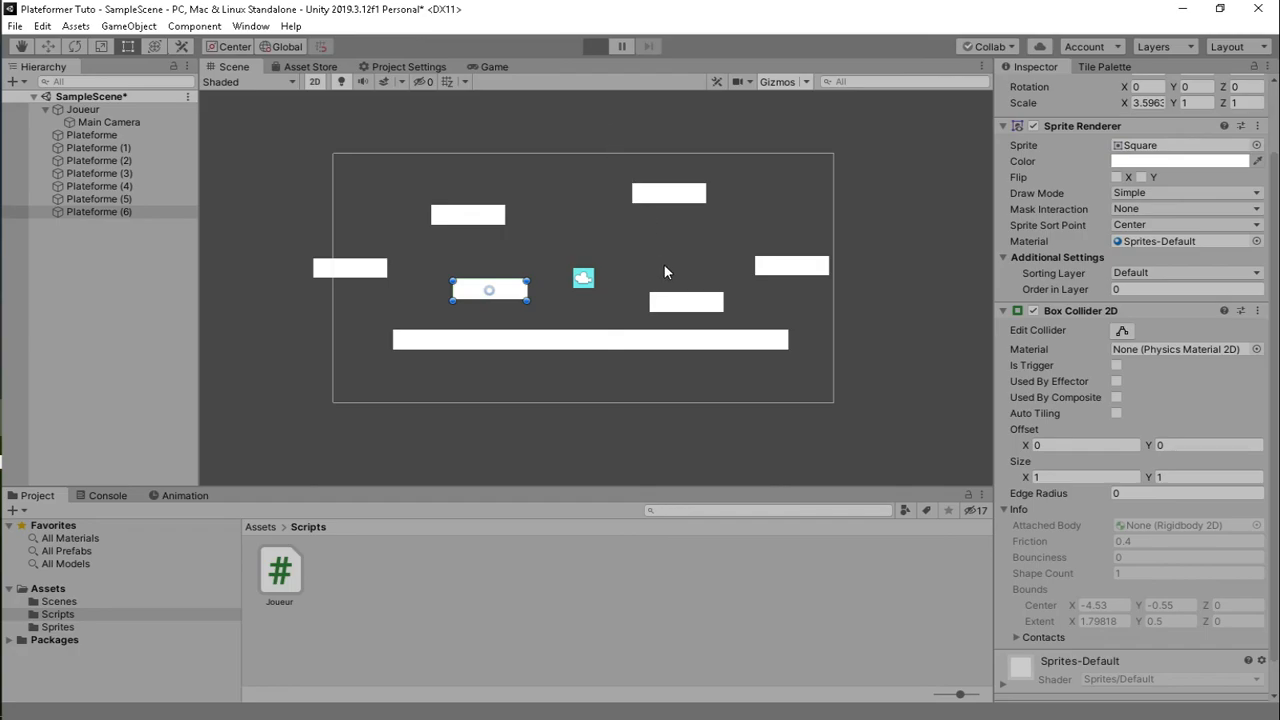
key(Left)
key(space)
key(Right)
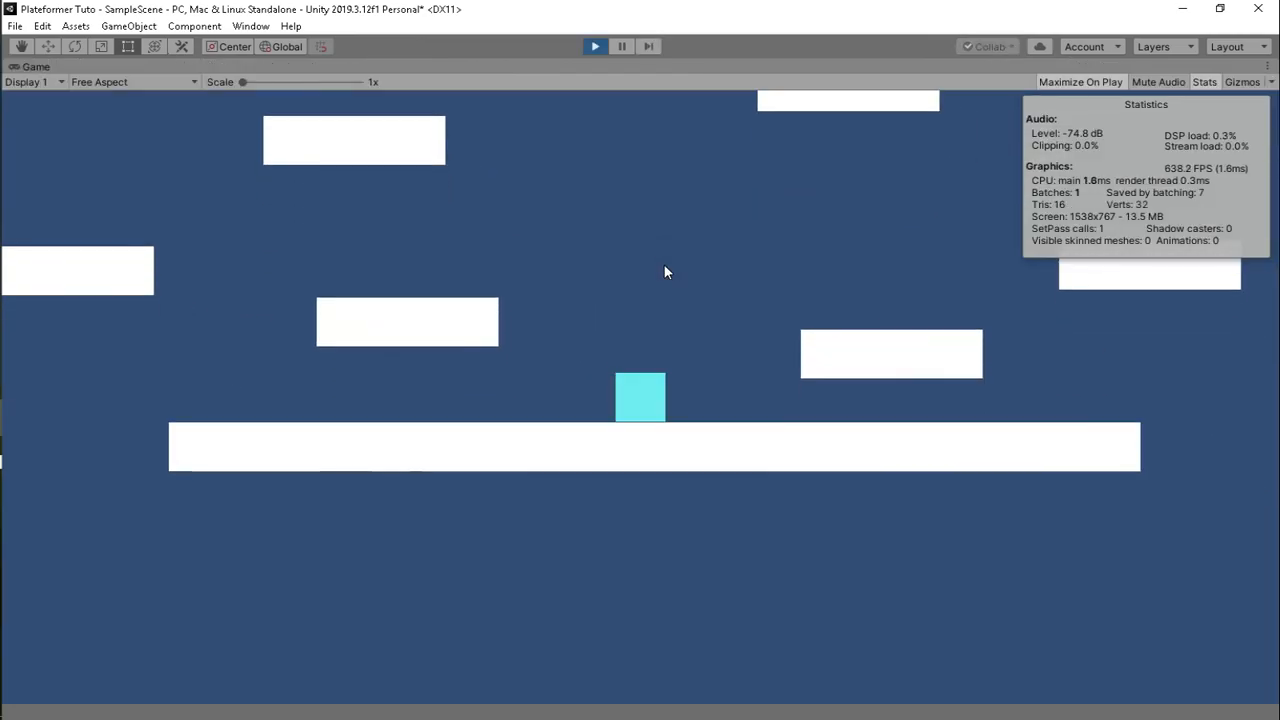
key(space)
key(Right)
key(space)
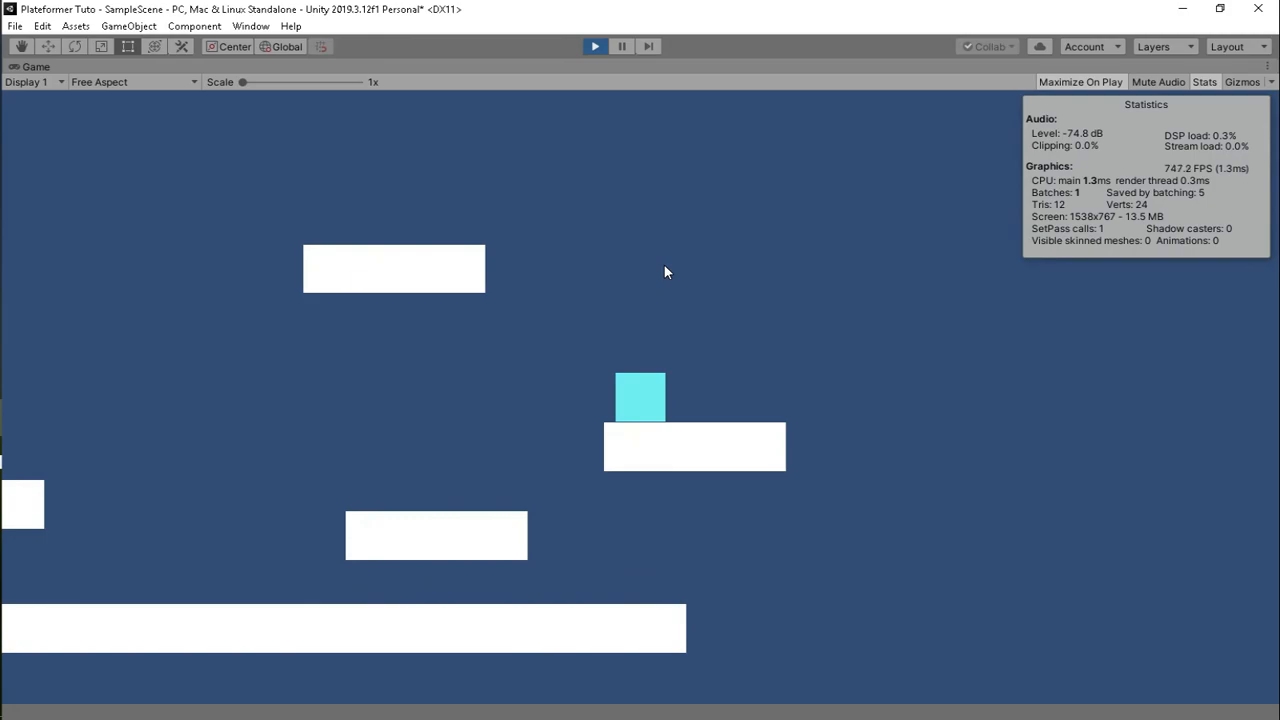
key(space)
key(Left)
key(Right)
key(space)
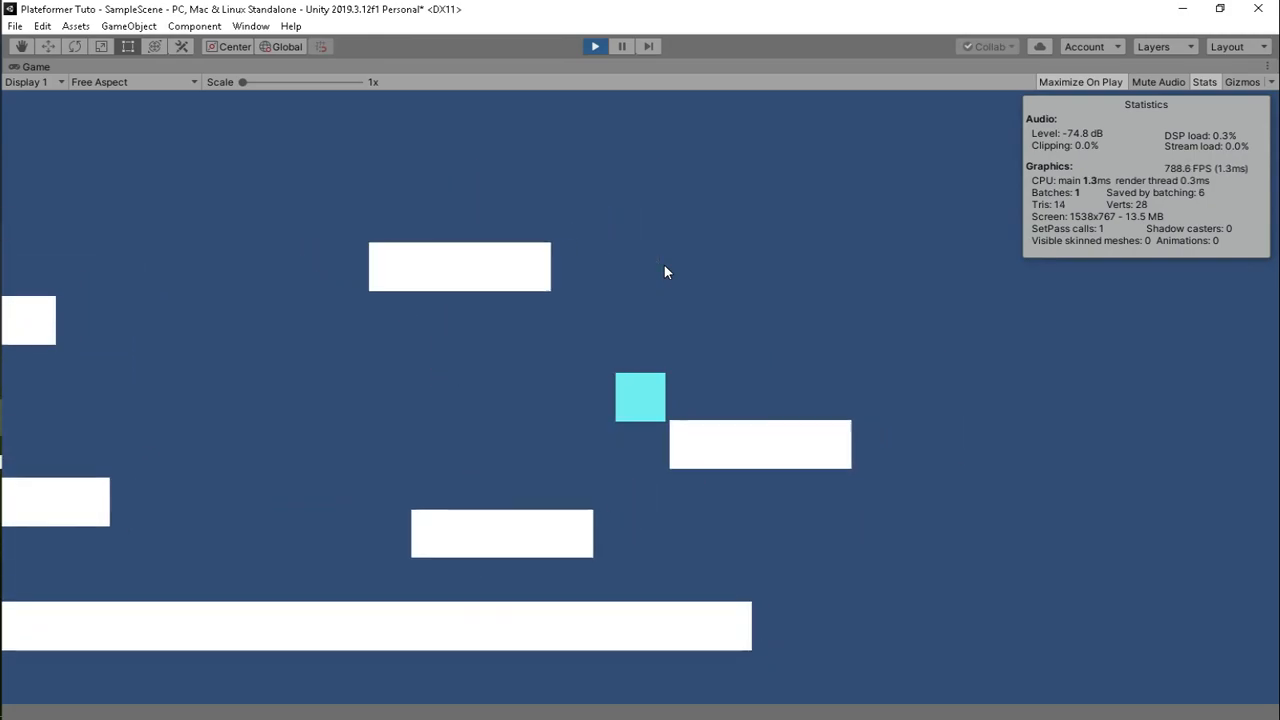
key(Left)
key(Right)
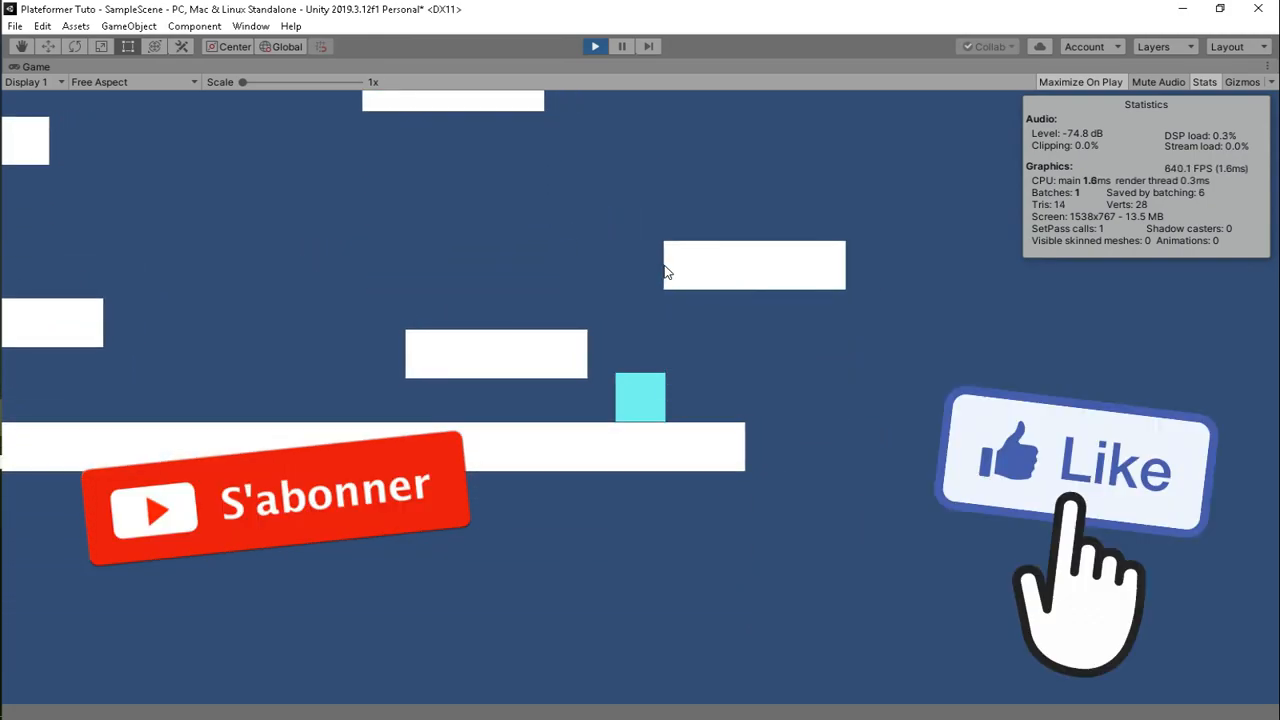
key(Left)
key(Right)
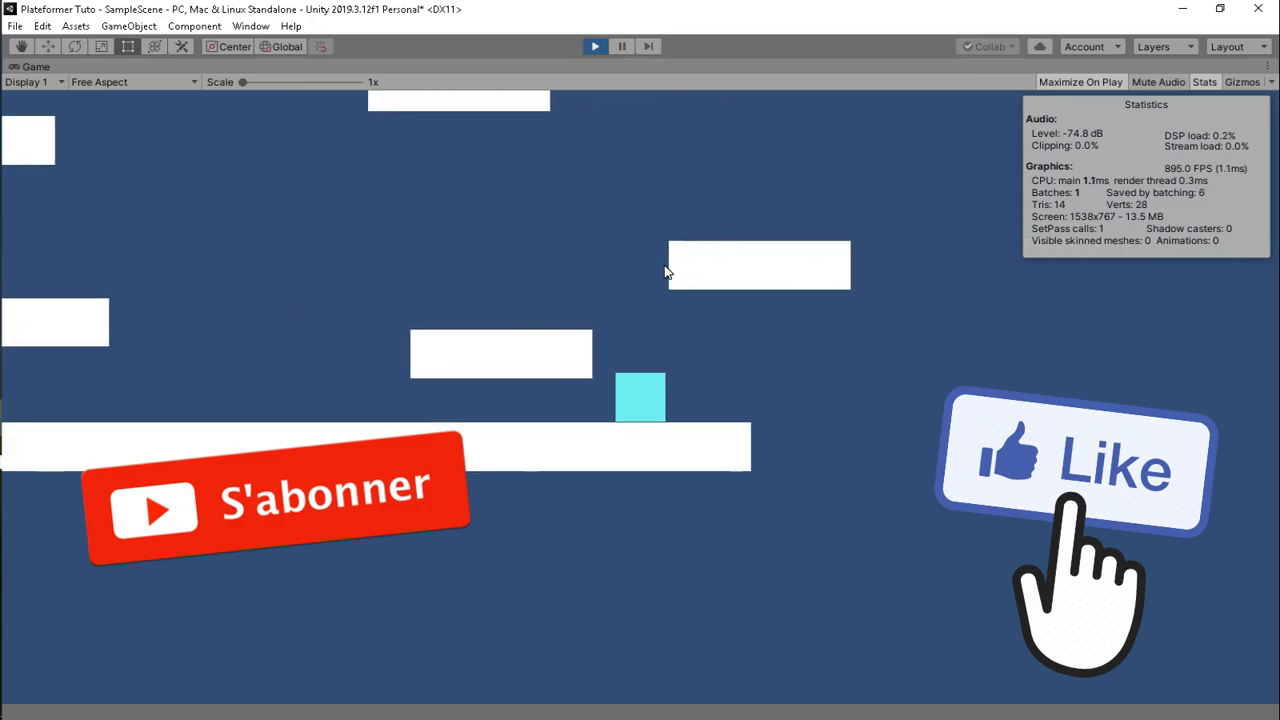
key(space)
key(Left)
key(Right)
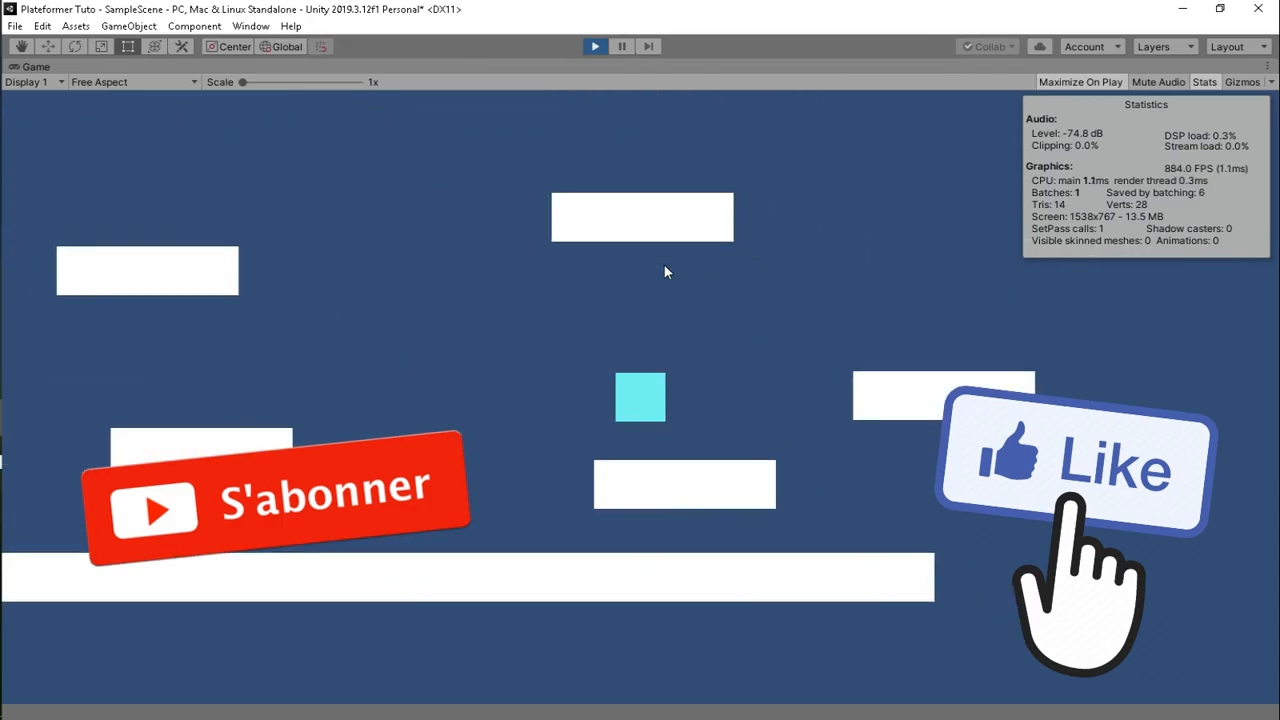